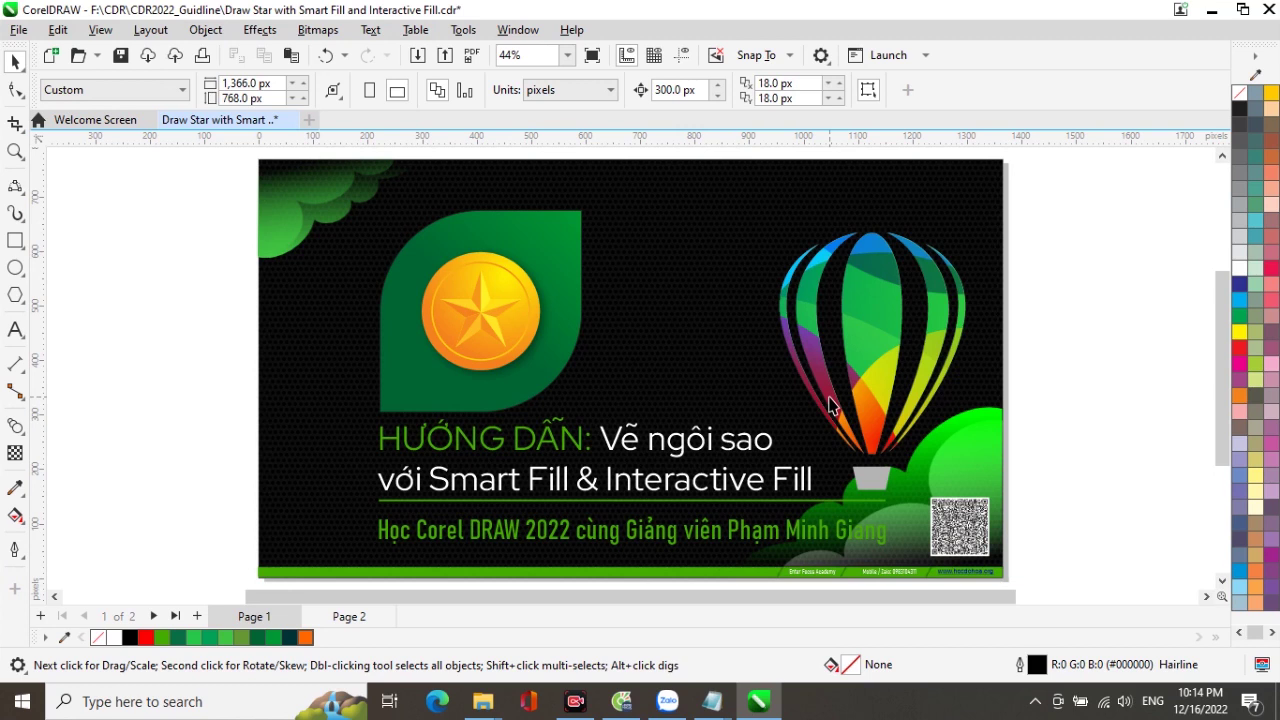
Draw a five-pointed star about 232 by 221 px near the middle of the blank Page 2
{"action": "left_click", "coordinate": [352, 616]}
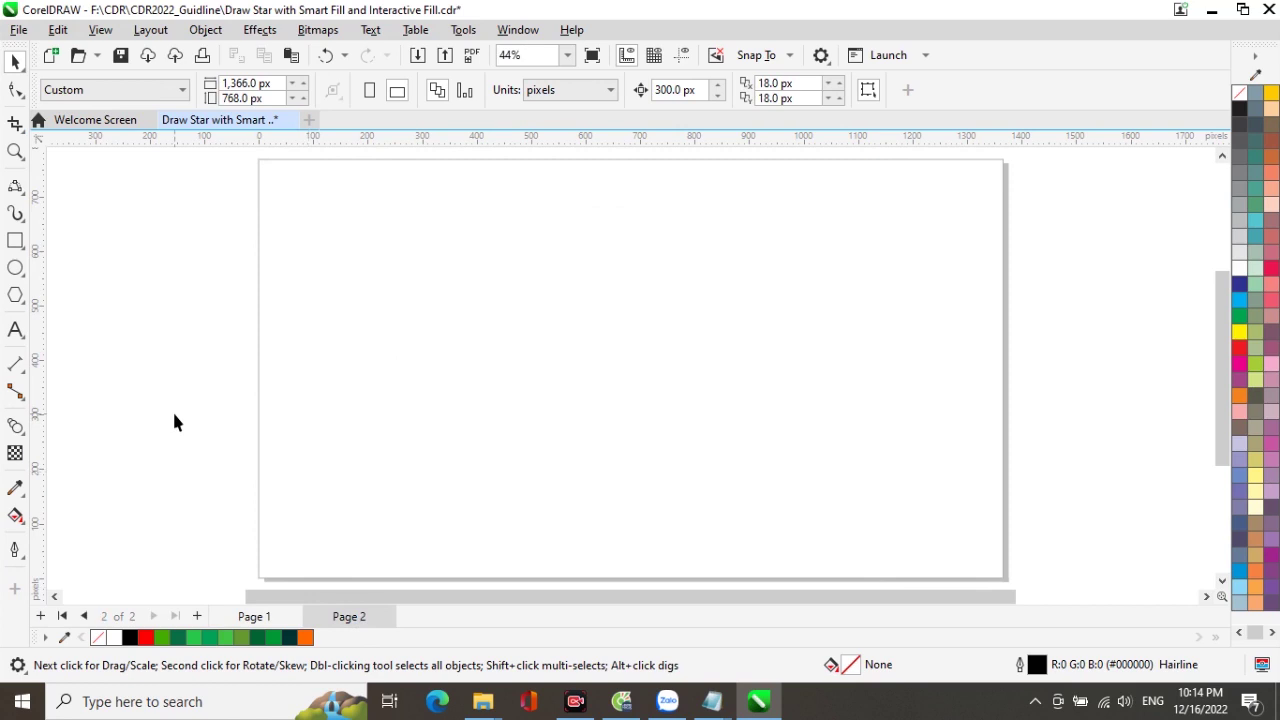
{"action": "left_click", "coordinate": [15, 296]}
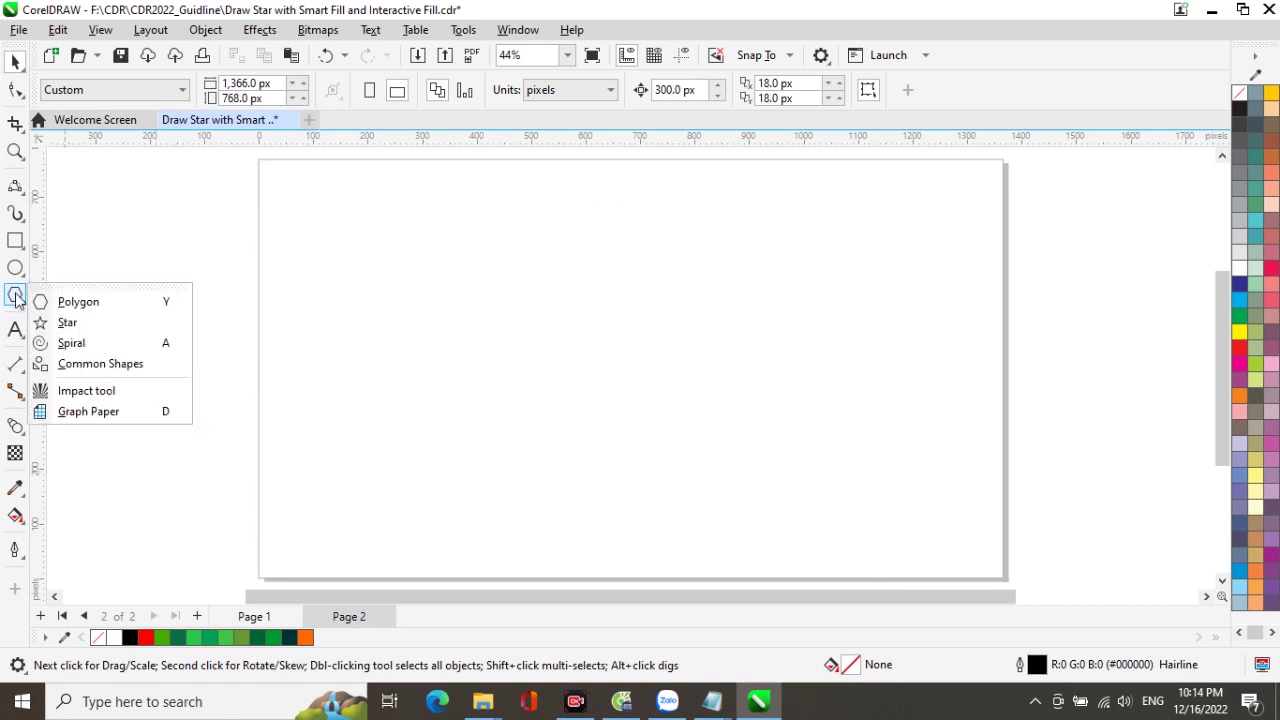
{"action": "left_click", "coordinate": [62, 323]}
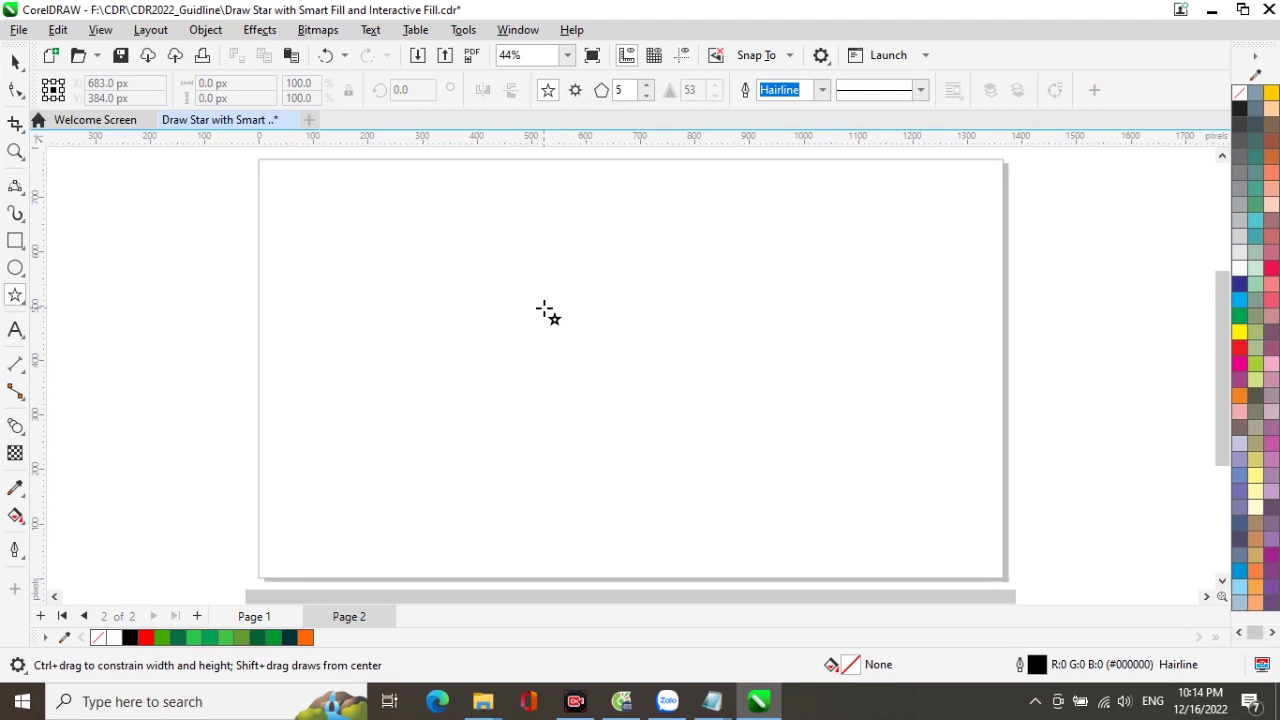
{"action": "left_click_drag", "start_coordinate": [534, 331], "coordinate": [657, 463]}
{"action": "left_click", "coordinate": [15, 61]}
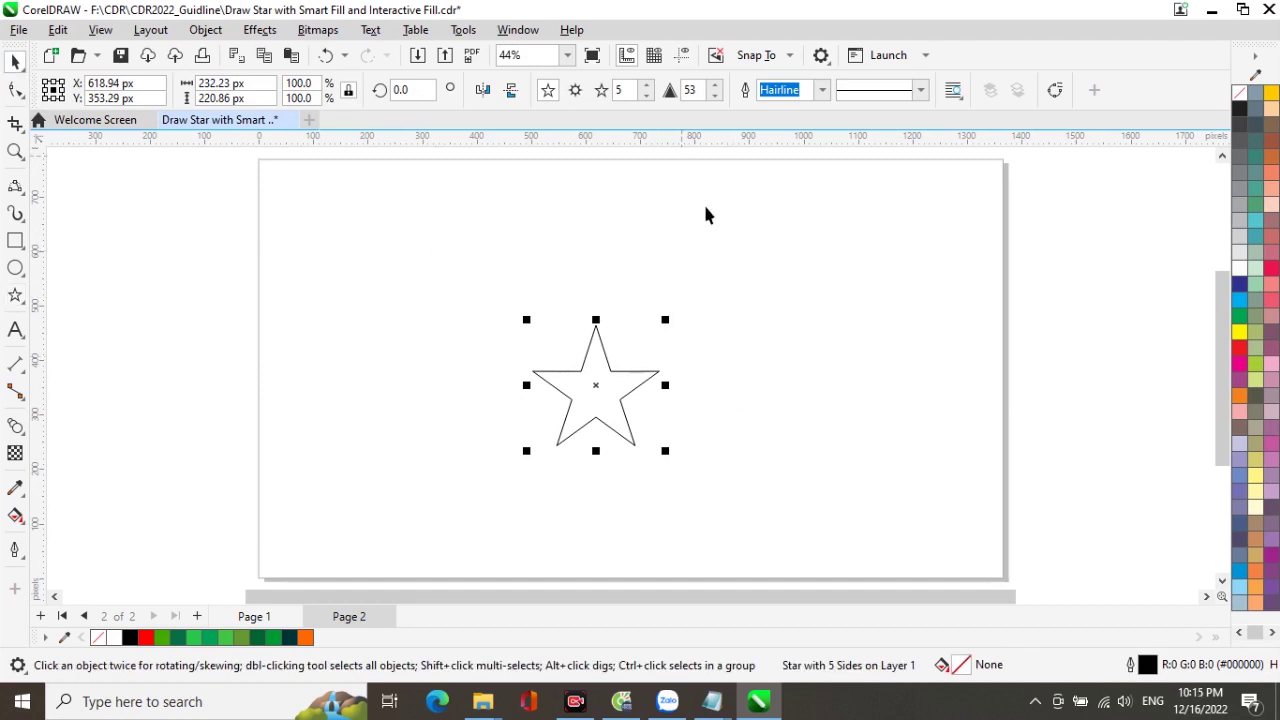
{"action": "left_click", "coordinate": [743, 281]}
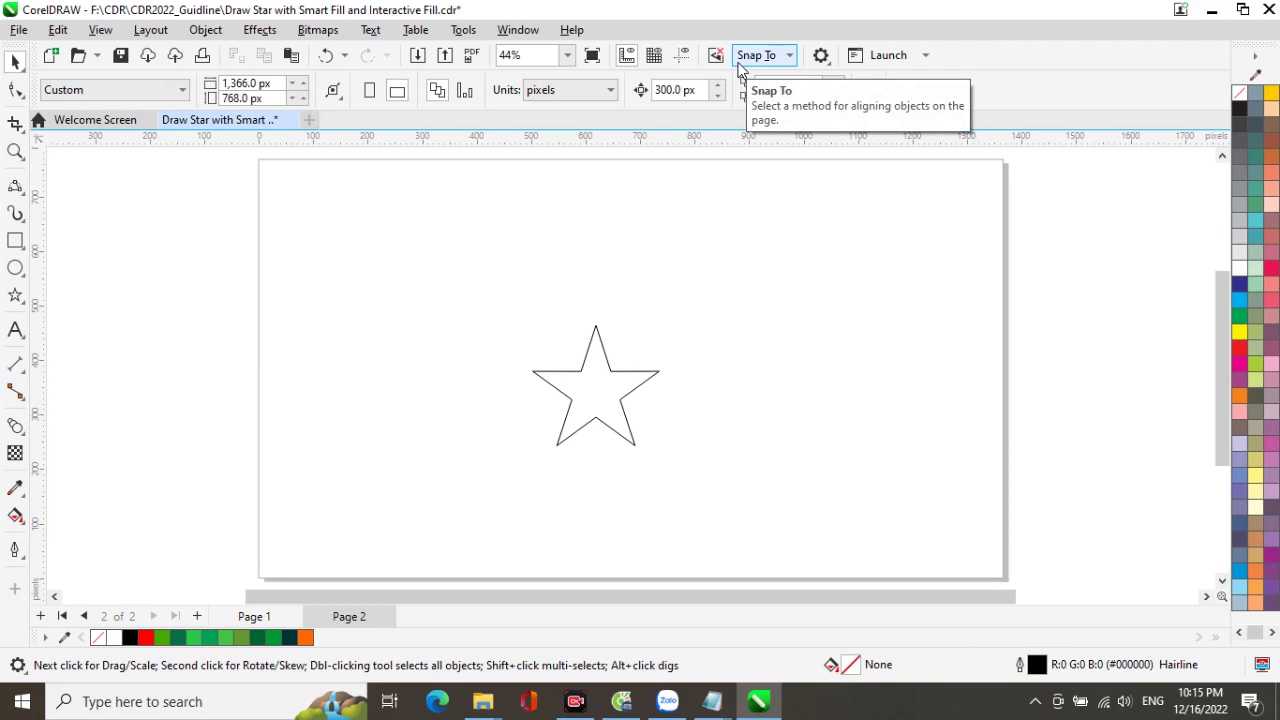
Draw a vertical Pen line from the star's bottom inner corner up to its top tip
{"action": "left_click", "coordinate": [16, 190]}
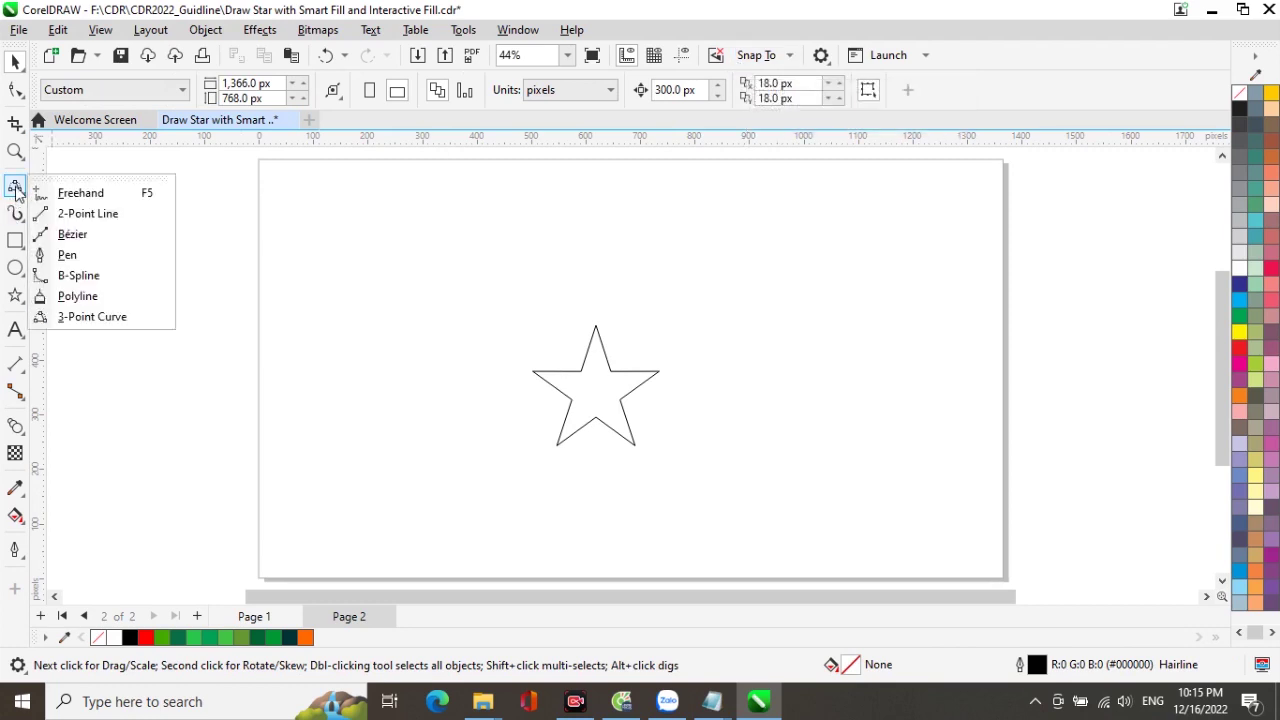
{"action": "left_click", "coordinate": [67, 258]}
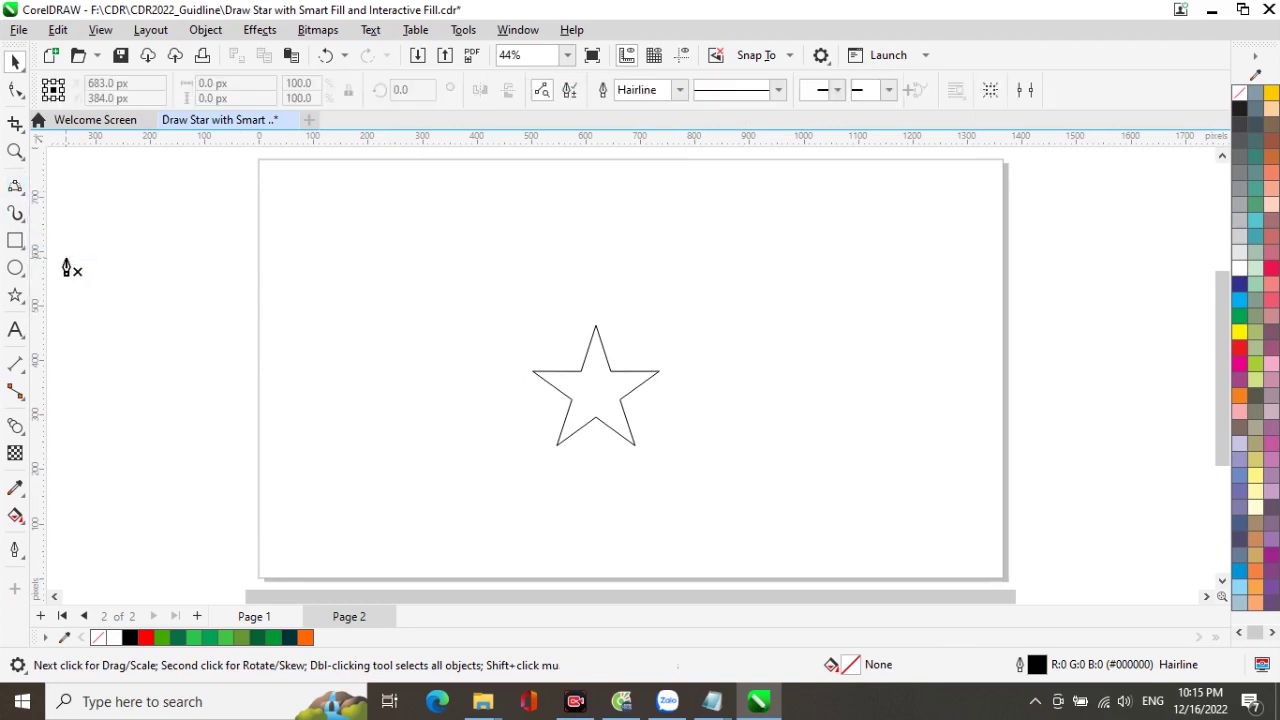
{"action": "left_click", "coordinate": [596, 419]}
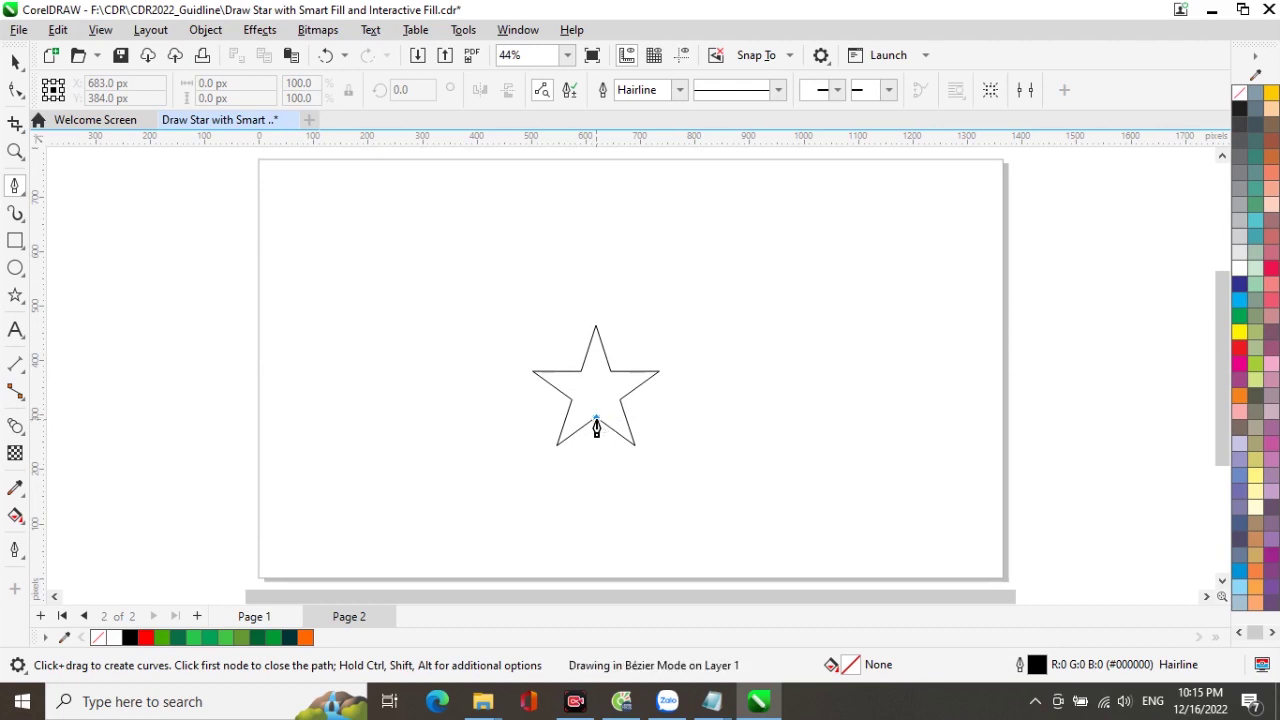
{"action": "double_click", "coordinate": [596, 327]}
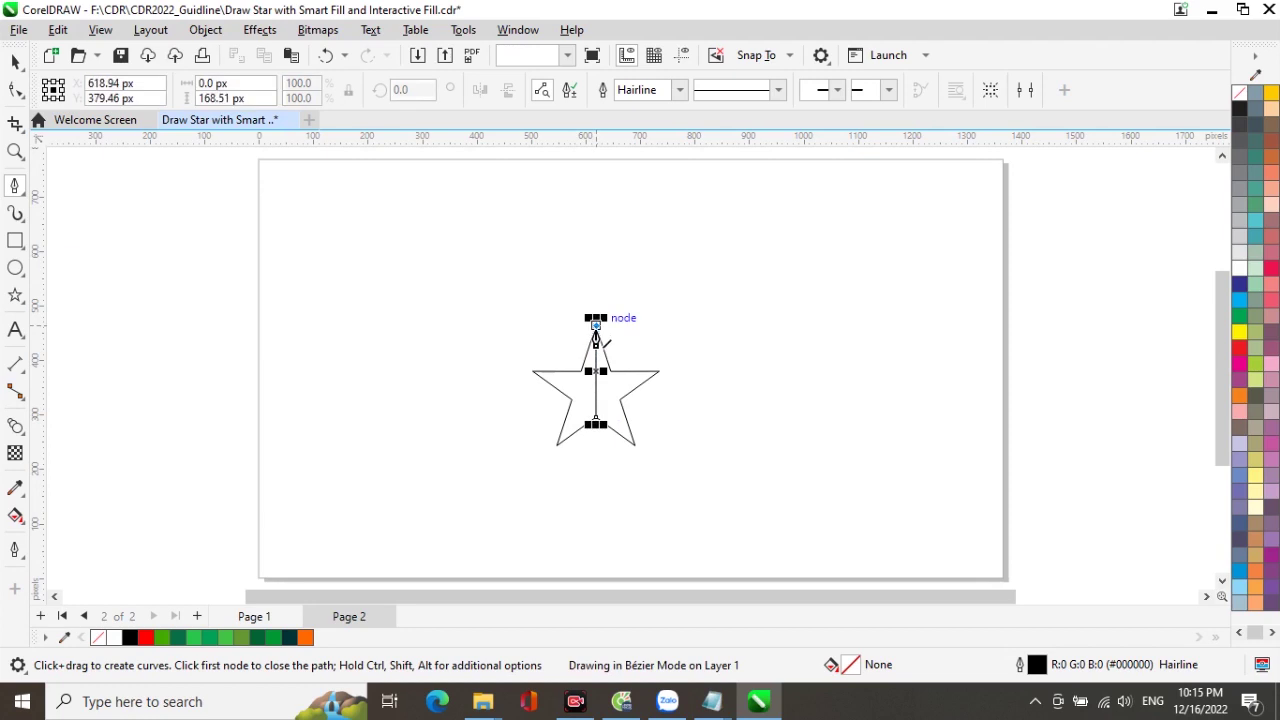
{"action": "left_click", "coordinate": [596, 327]}
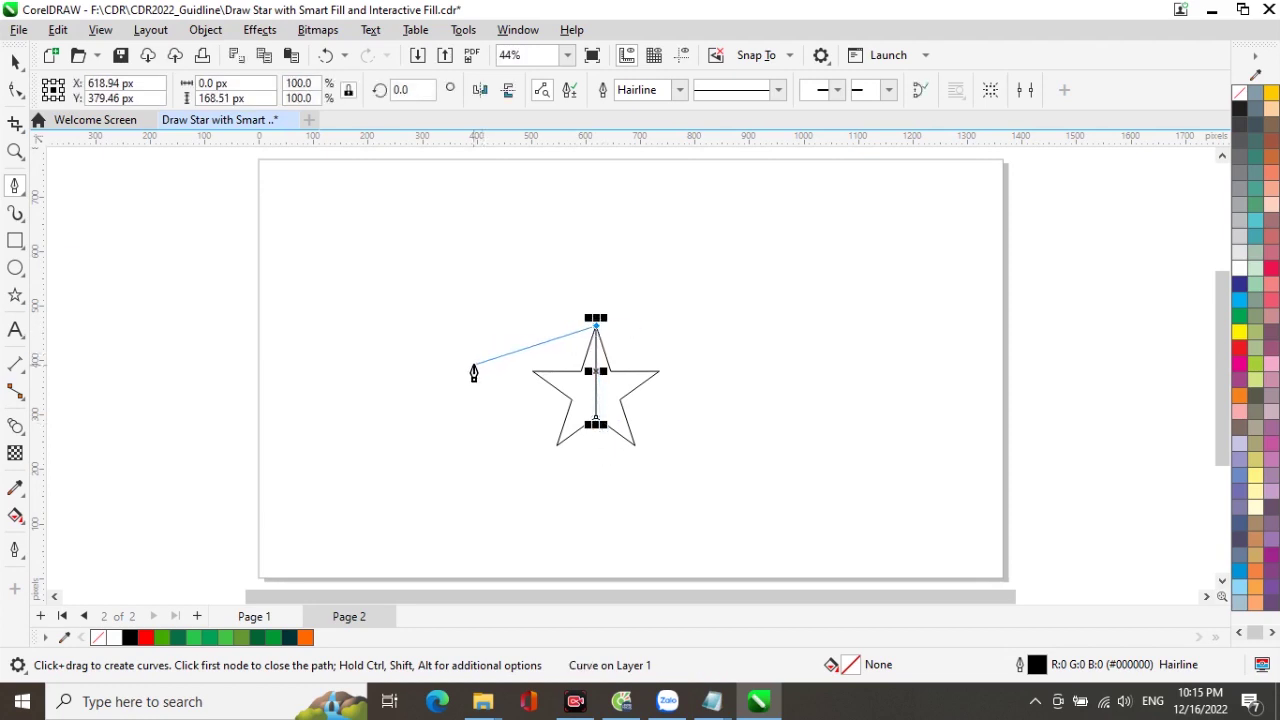
{"action": "key", "text": "Escape"}
Draw two Pen lines across the star: lower-right inner corner to left tip, and lower-left tip to upper-right inner corner
{"action": "left_click", "coordinate": [620, 400]}
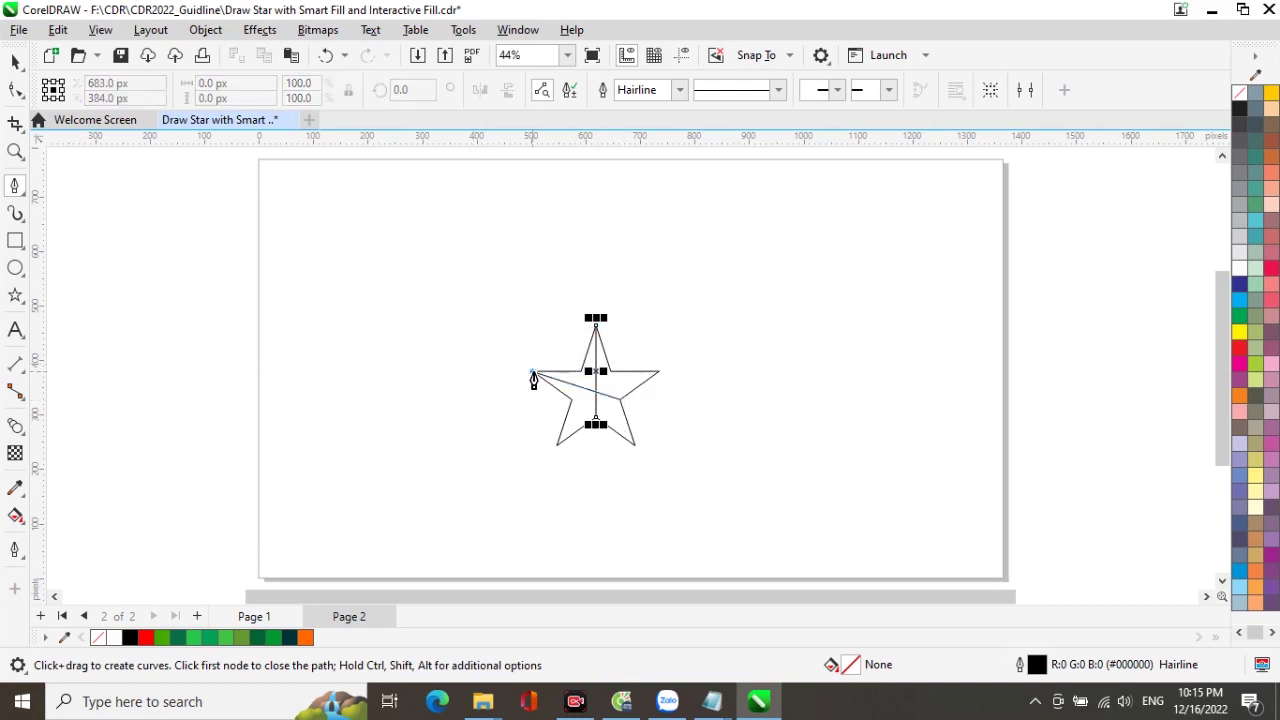
{"action": "left_click", "coordinate": [532, 372]}
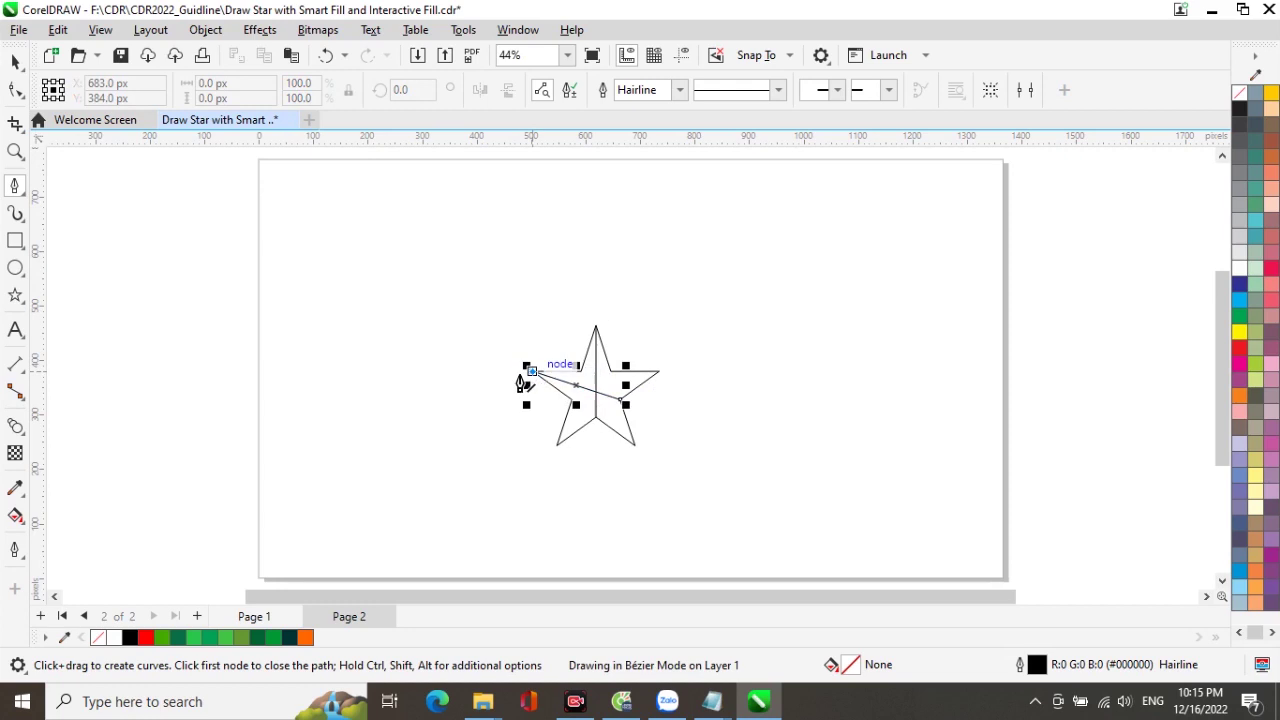
{"action": "left_click", "coordinate": [558, 446]}
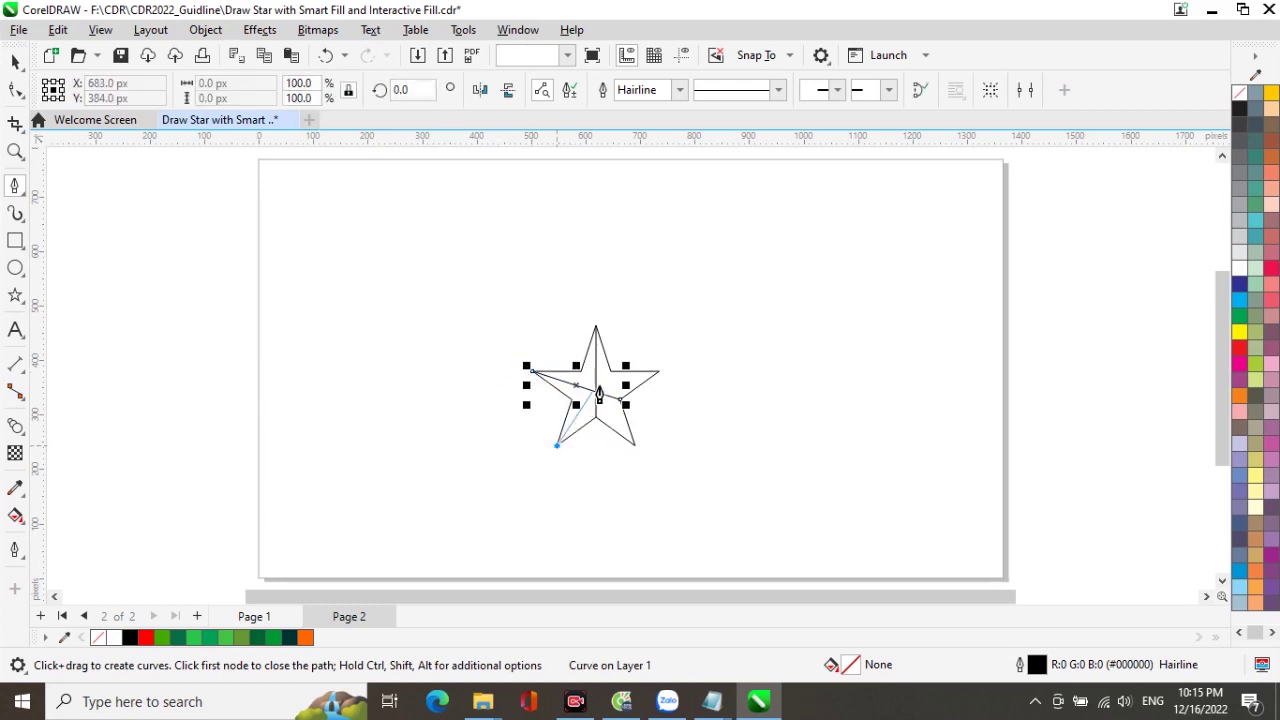
{"action": "left_click", "coordinate": [611, 372]}
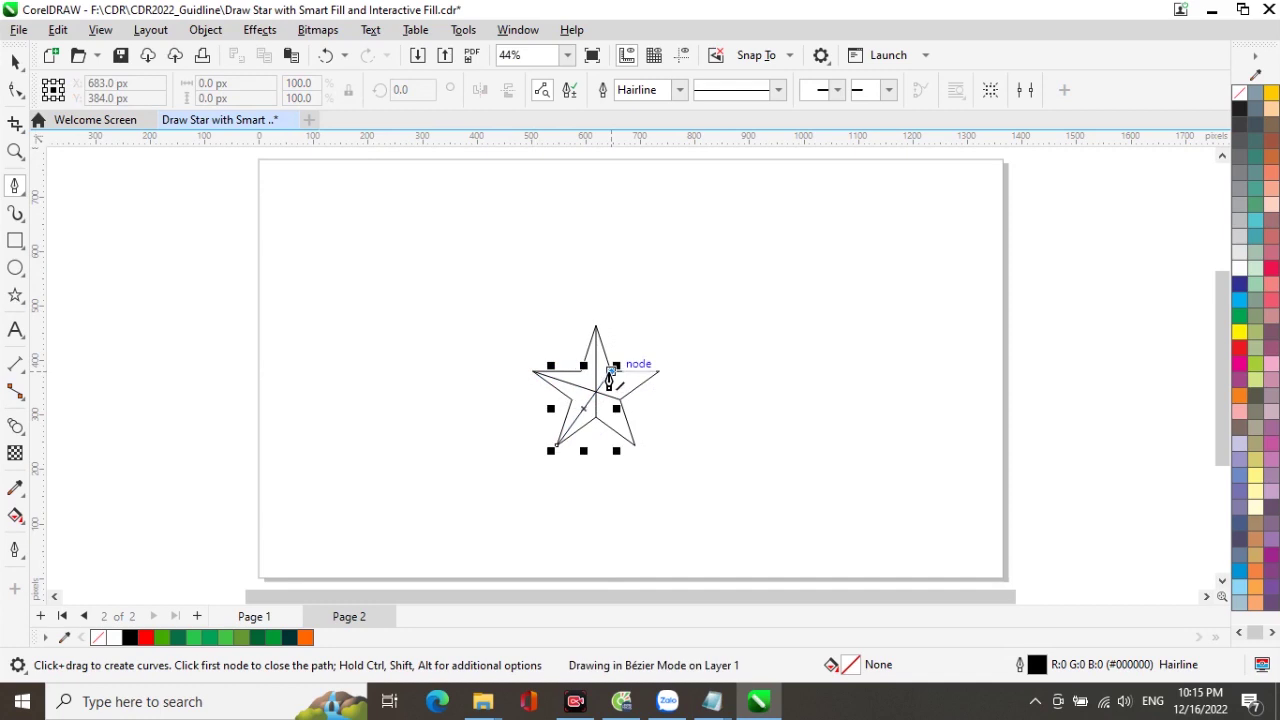
{"action": "left_click", "coordinate": [611, 372]}
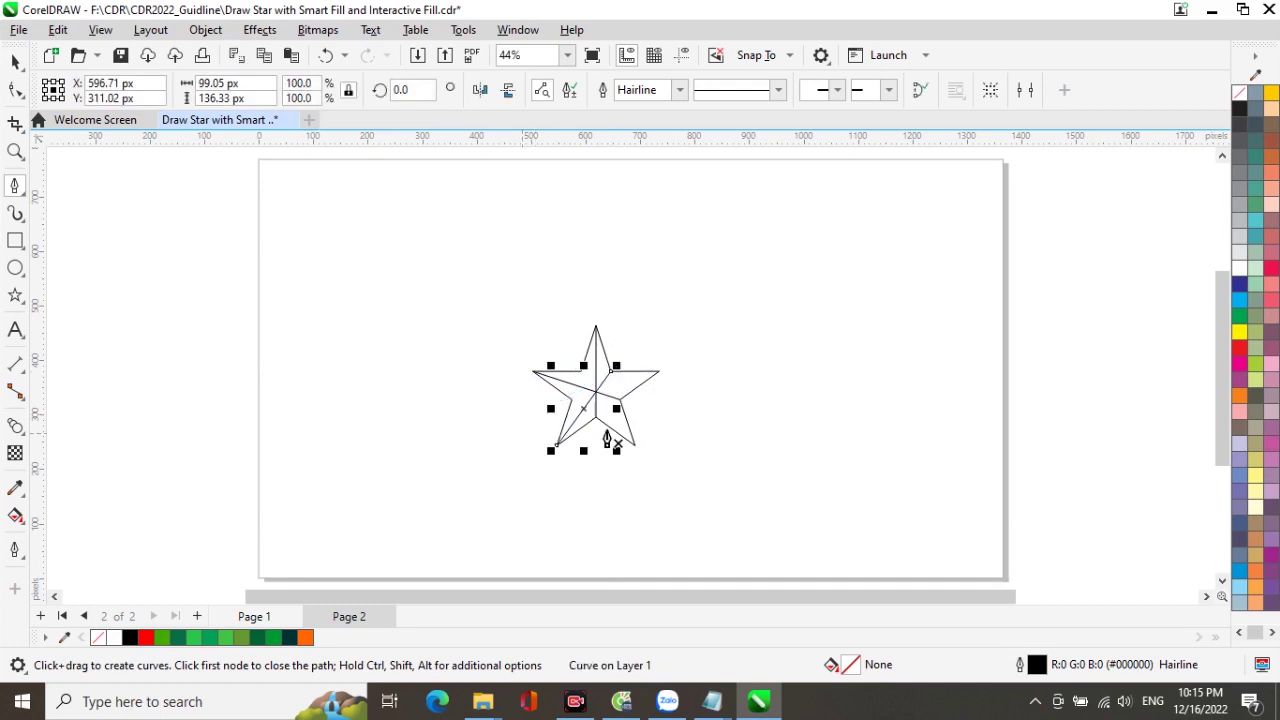
Draw a Pen line from the star's upper-left inner corner to its lower-right tip and deselect it
{"action": "left_click", "coordinate": [581, 372]}
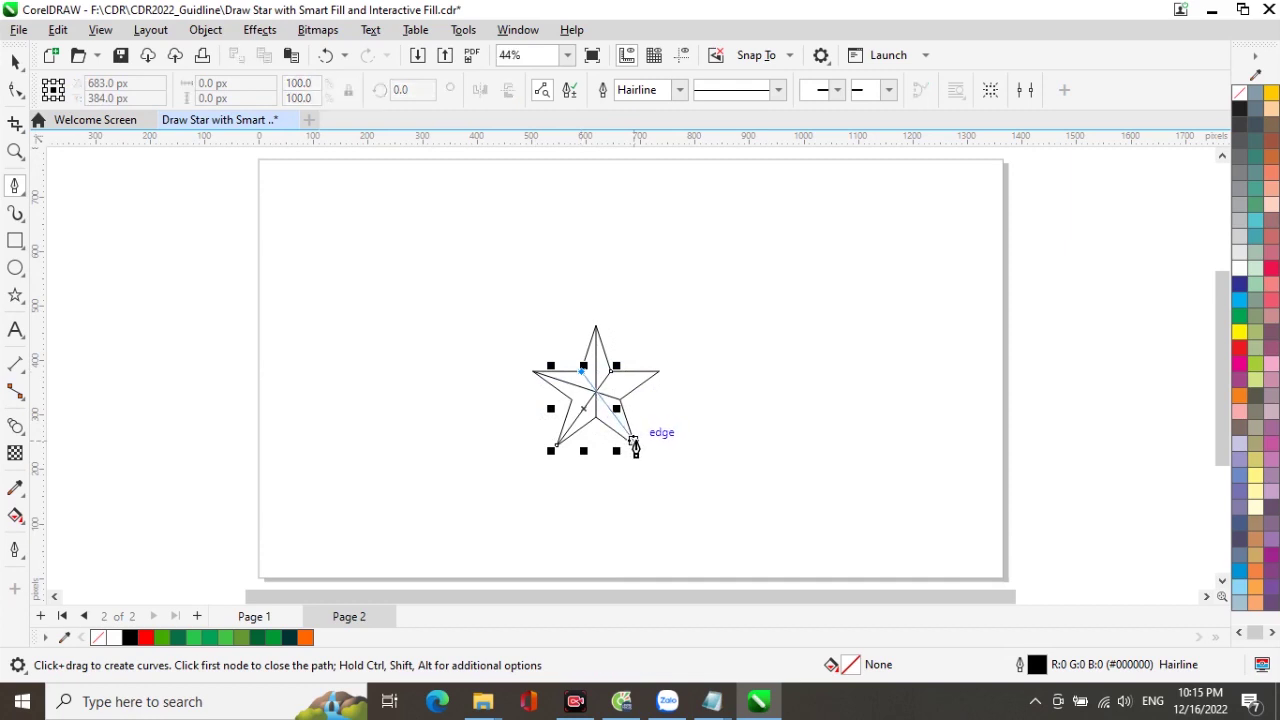
{"action": "left_click", "coordinate": [635, 450]}
{"action": "key", "text": "Escape"}
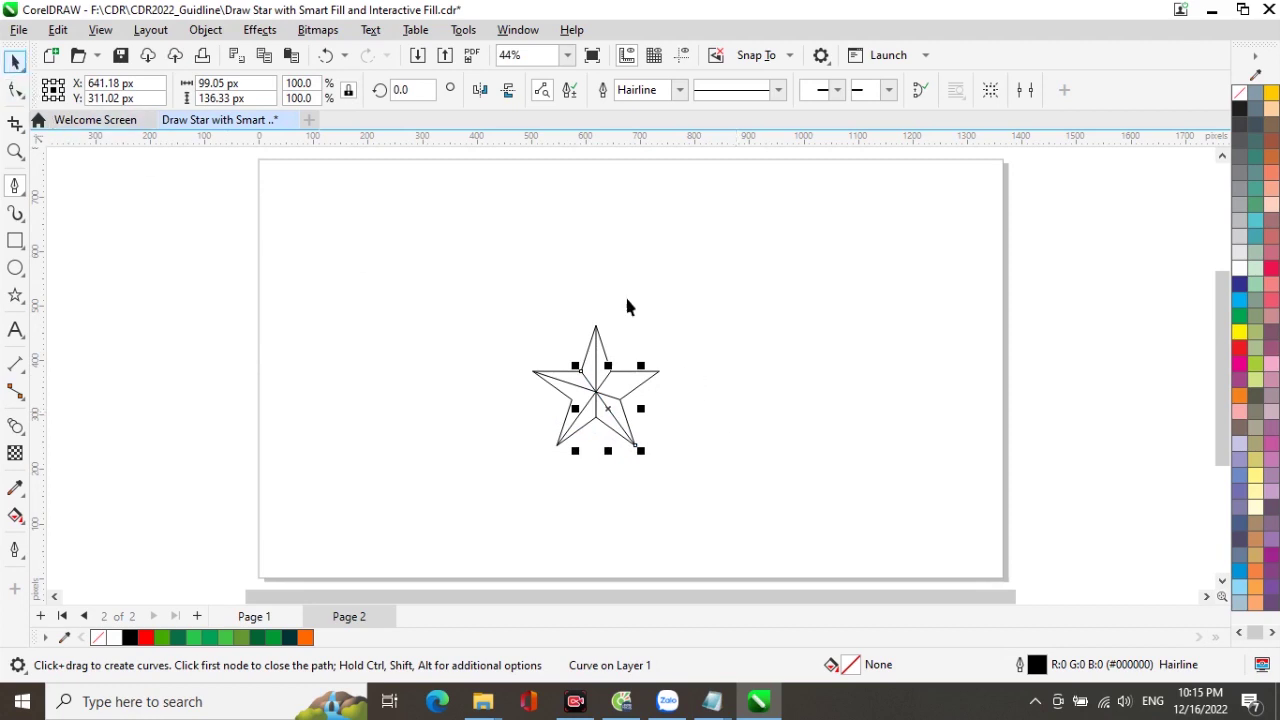
{"action": "left_click", "coordinate": [15, 63]}
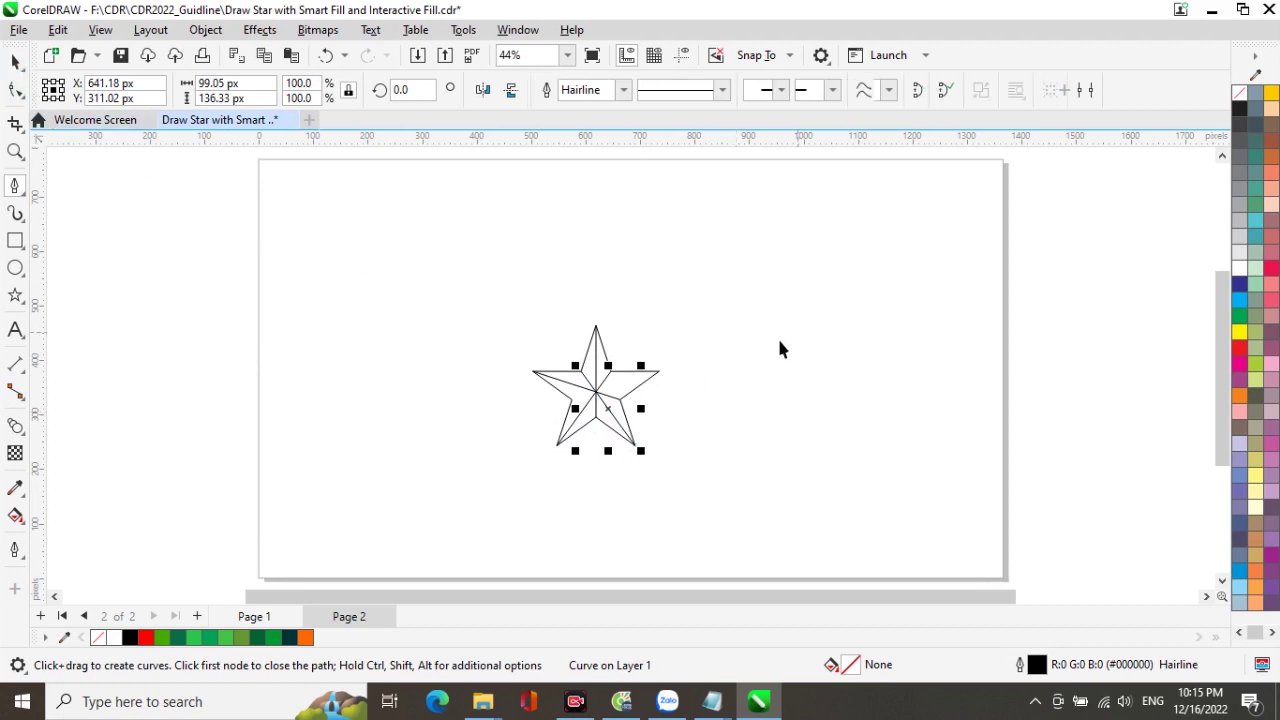
{"action": "left_click", "coordinate": [622, 418]}
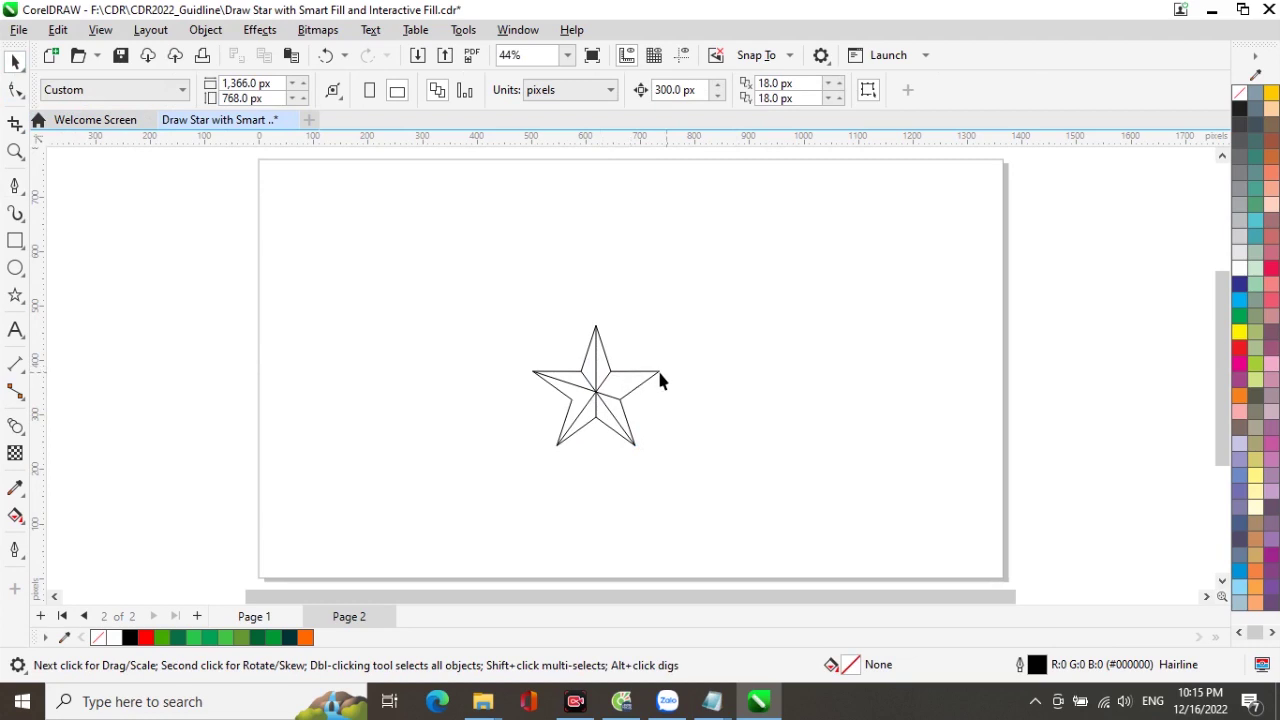
Draw the last dividing Pen line from the star's lower-left inner corner to its right tip and deselect it
{"action": "left_click", "coordinate": [15, 185]}
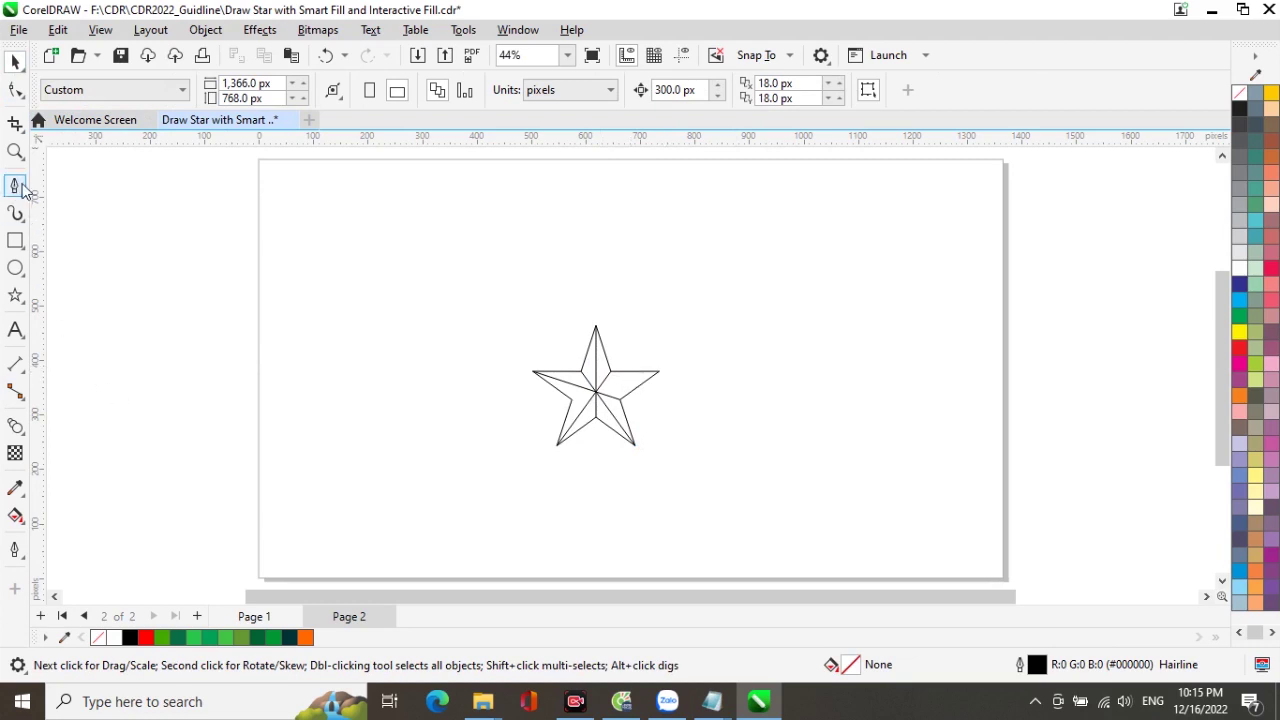
{"action": "left_click", "coordinate": [571, 400]}
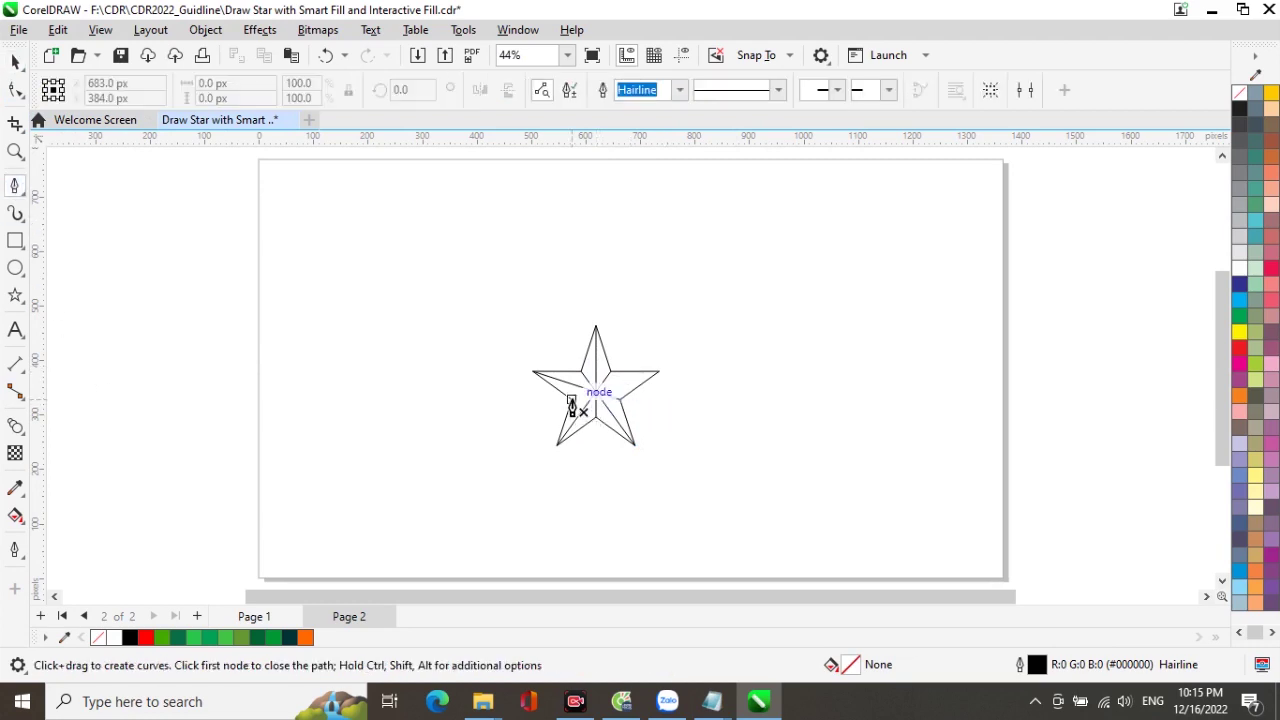
{"action": "left_click", "coordinate": [660, 373]}
{"action": "key", "text": "Escape"}
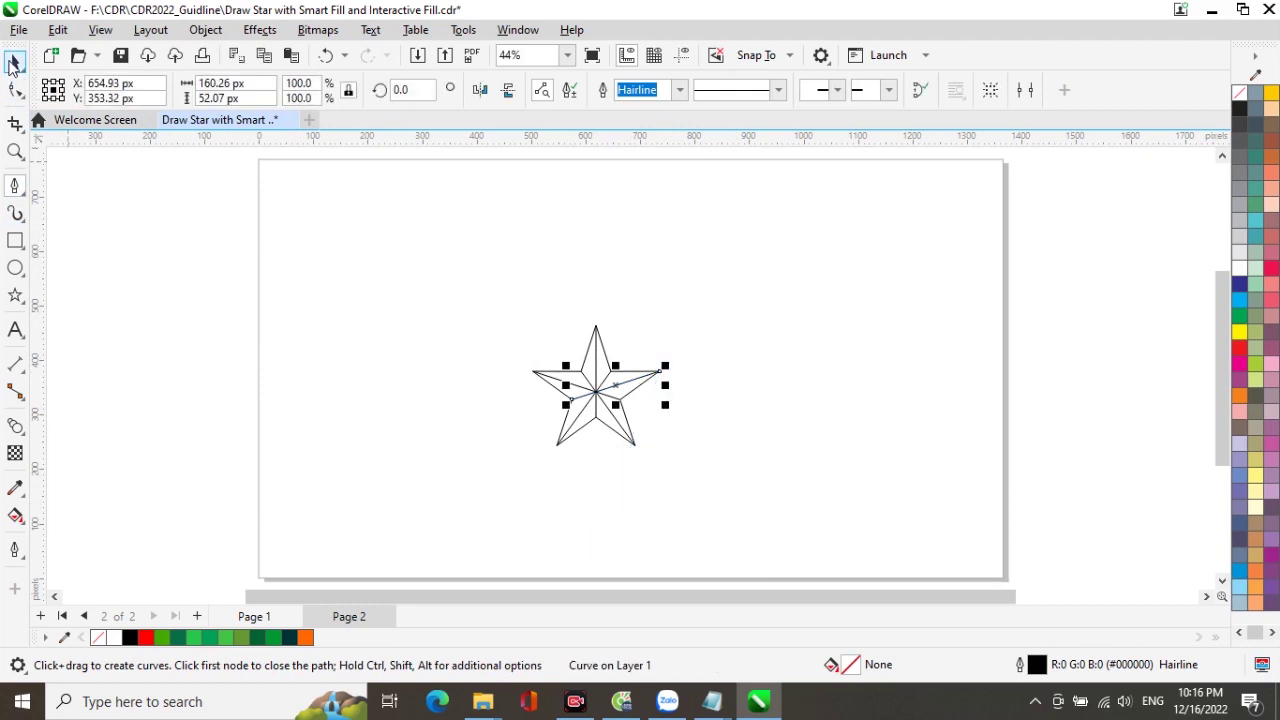
{"action": "key", "text": "space"}
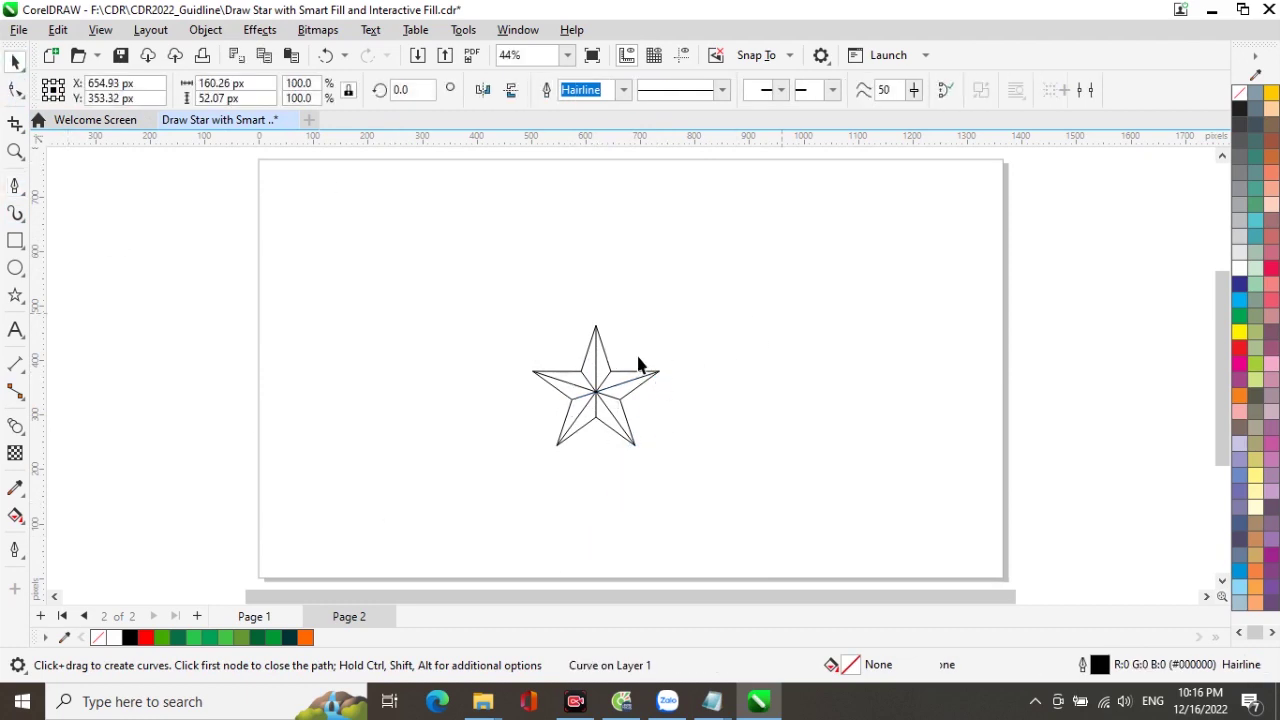
{"action": "left_click", "coordinate": [781, 370]}
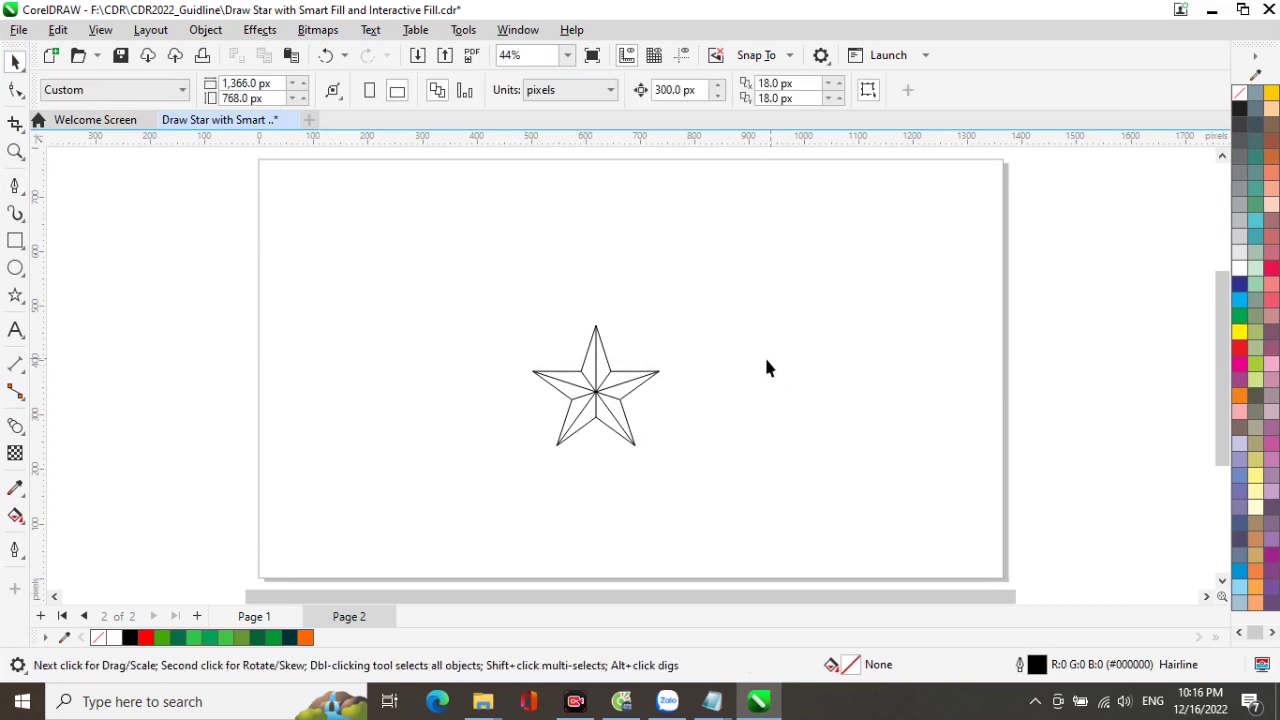
Use Smart Fill to fill all ten facets of the star with yellow and a 0.5 px black outline
{"action": "left_click", "coordinate": [16, 522]}
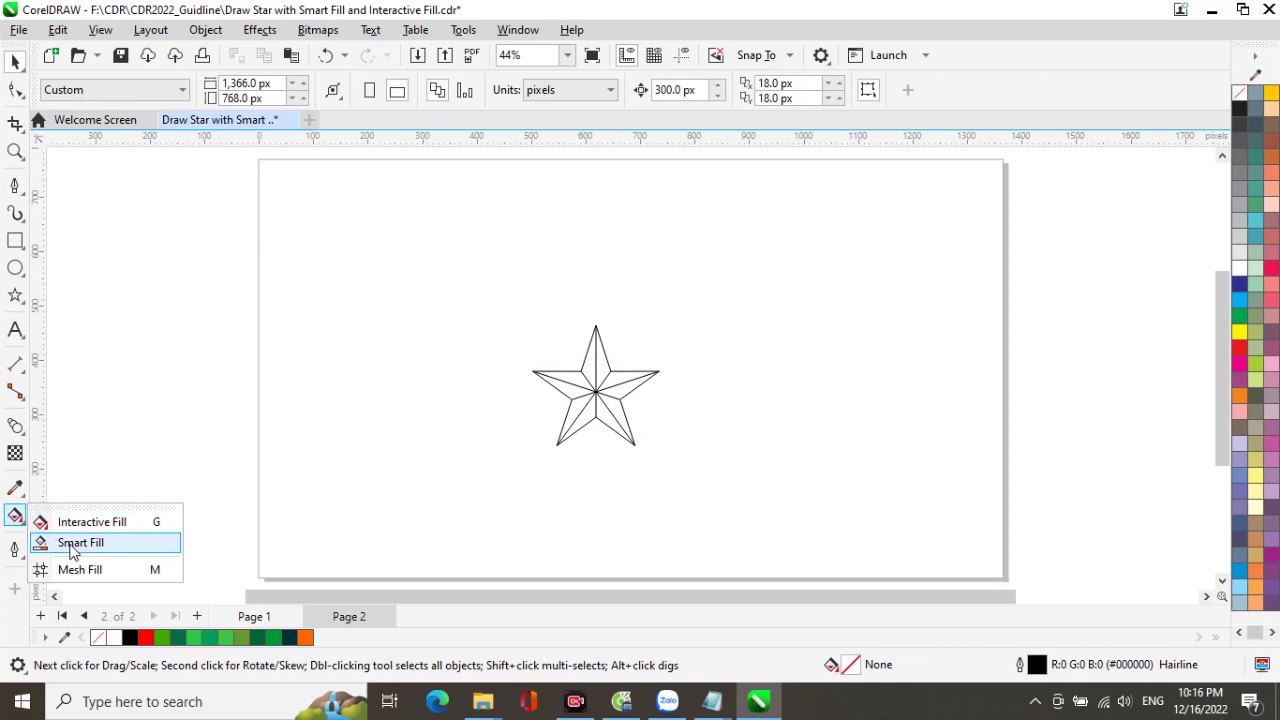
{"action": "left_click", "coordinate": [72, 543]}
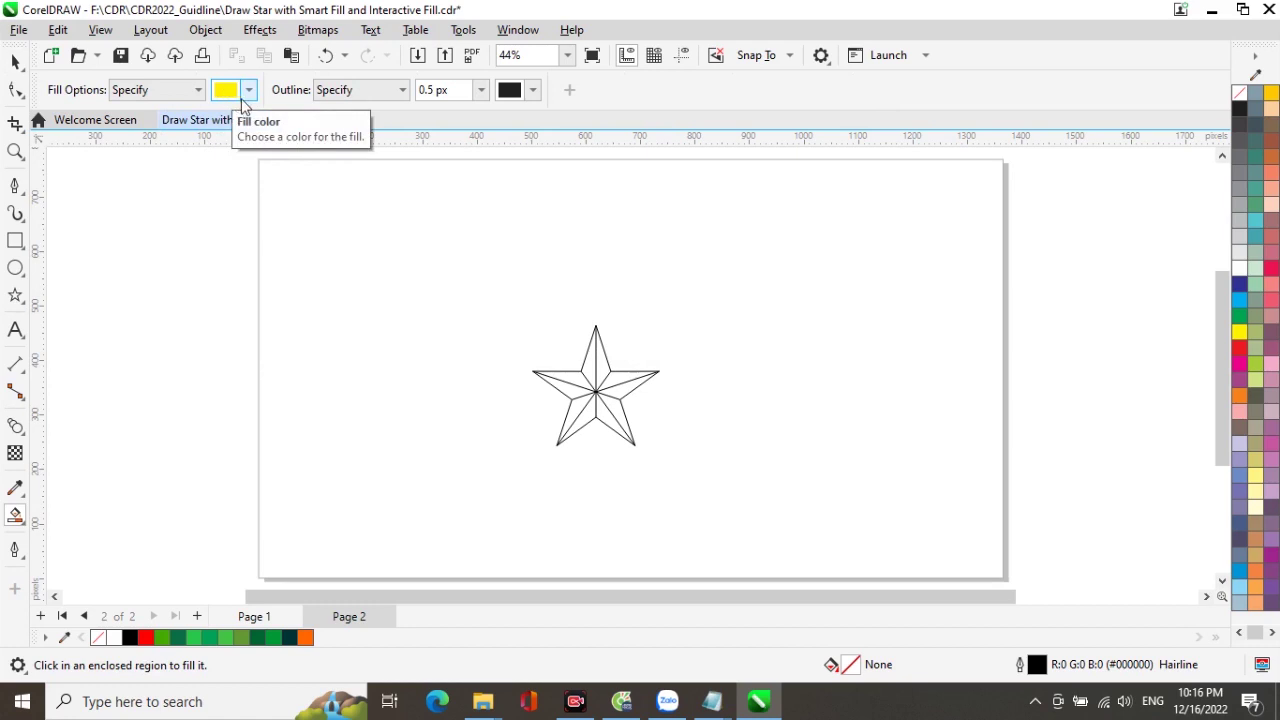
{"action": "left_click", "coordinate": [589, 368]}
{"action": "left_click", "coordinate": [602, 370]}
{"action": "left_click", "coordinate": [615, 378]}
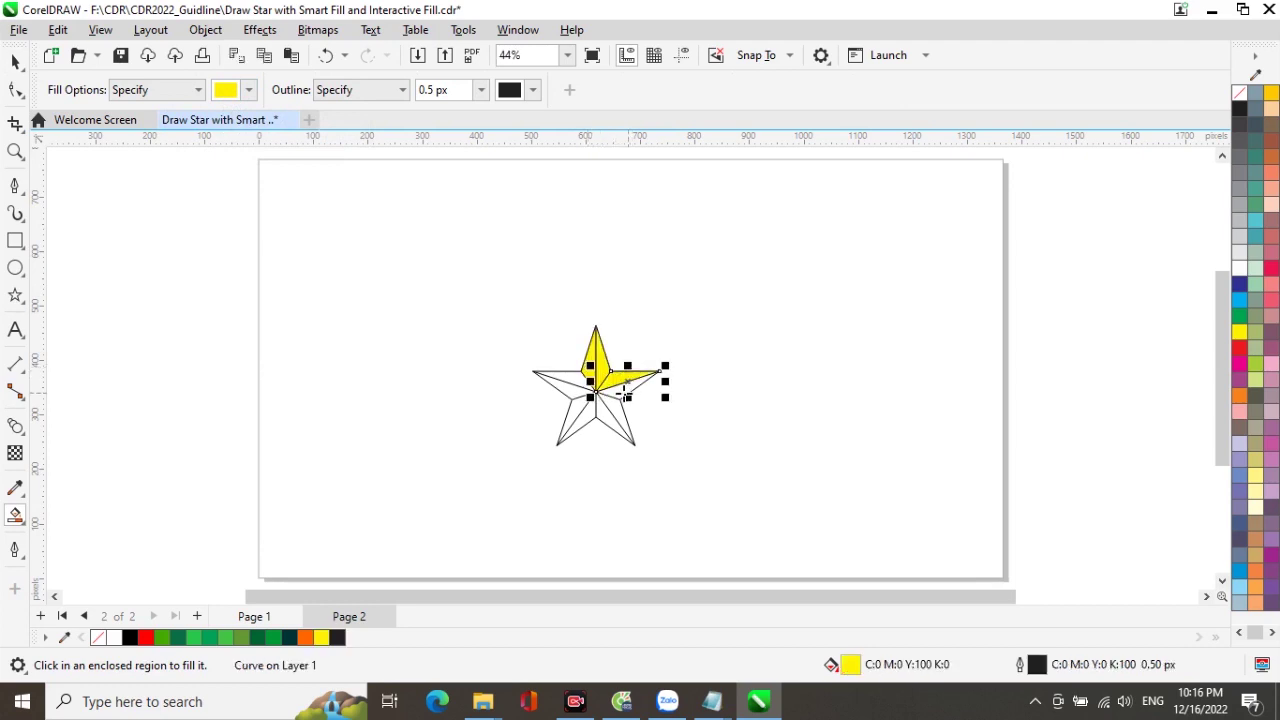
{"action": "left_click", "coordinate": [617, 391]}
{"action": "left_click", "coordinate": [614, 415]}
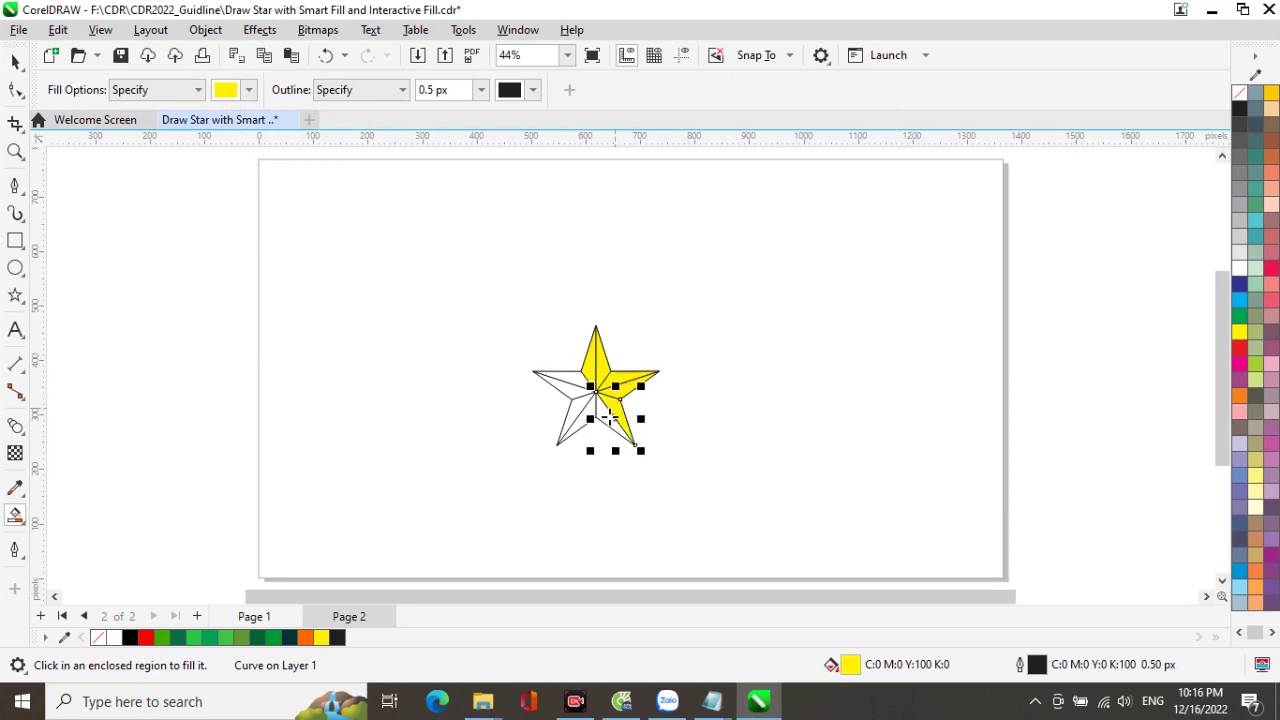
{"action": "left_click", "coordinate": [602, 414]}
{"action": "left_click", "coordinate": [584, 418]}
{"action": "left_click", "coordinate": [575, 417]}
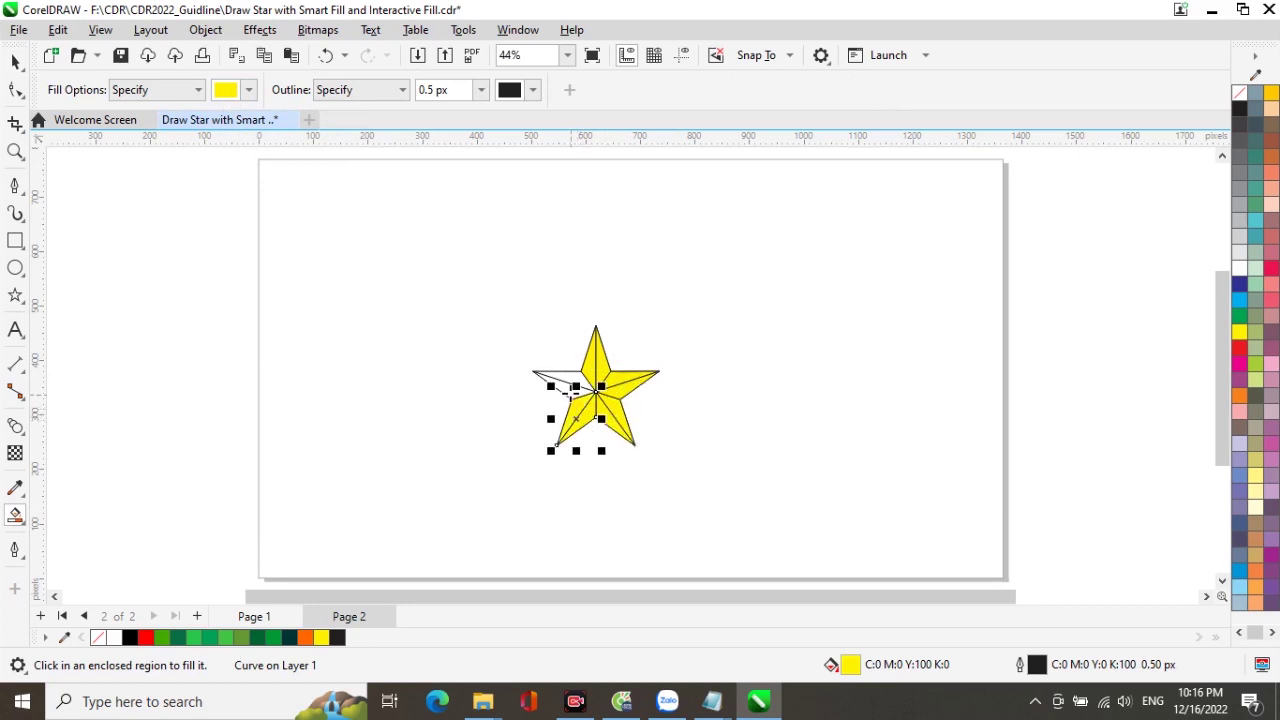
{"action": "left_click", "coordinate": [569, 386]}
{"action": "left_click", "coordinate": [570, 376]}
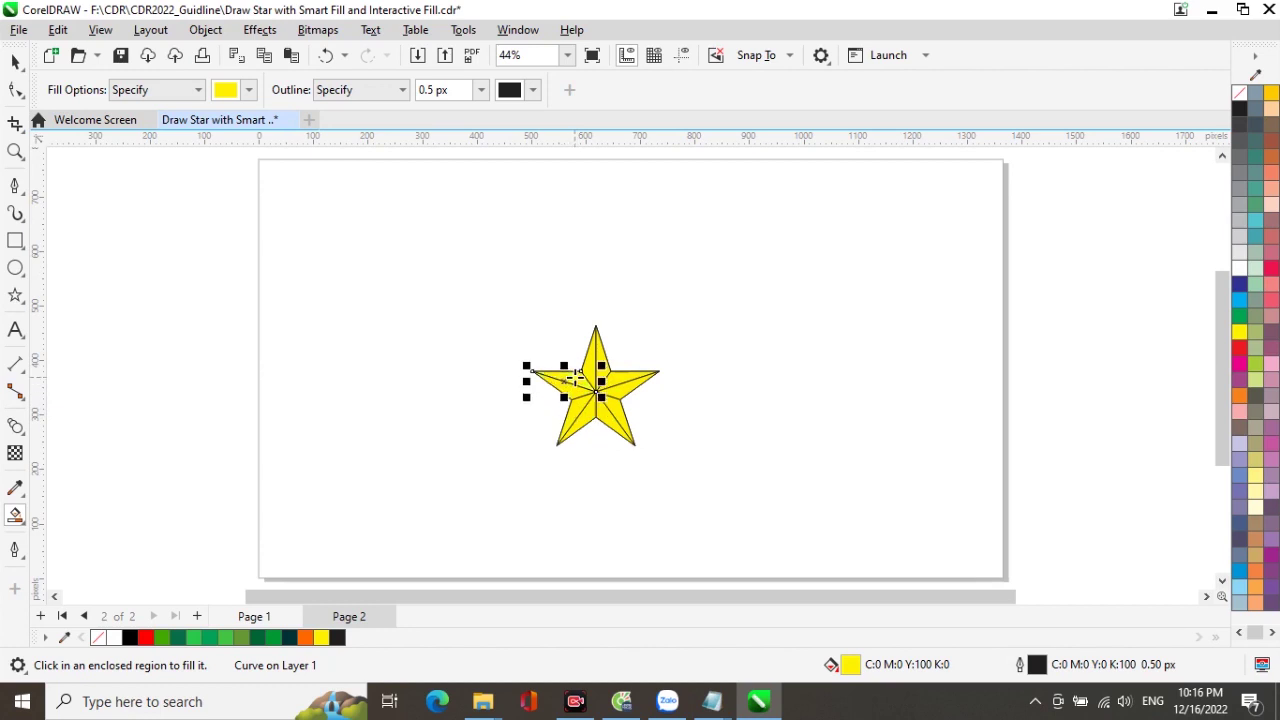
Select the whole star with all its facets and lines, remove every outline, and deselect it
{"action": "left_click", "coordinate": [15, 62]}
{"action": "left_click", "coordinate": [484, 355]}
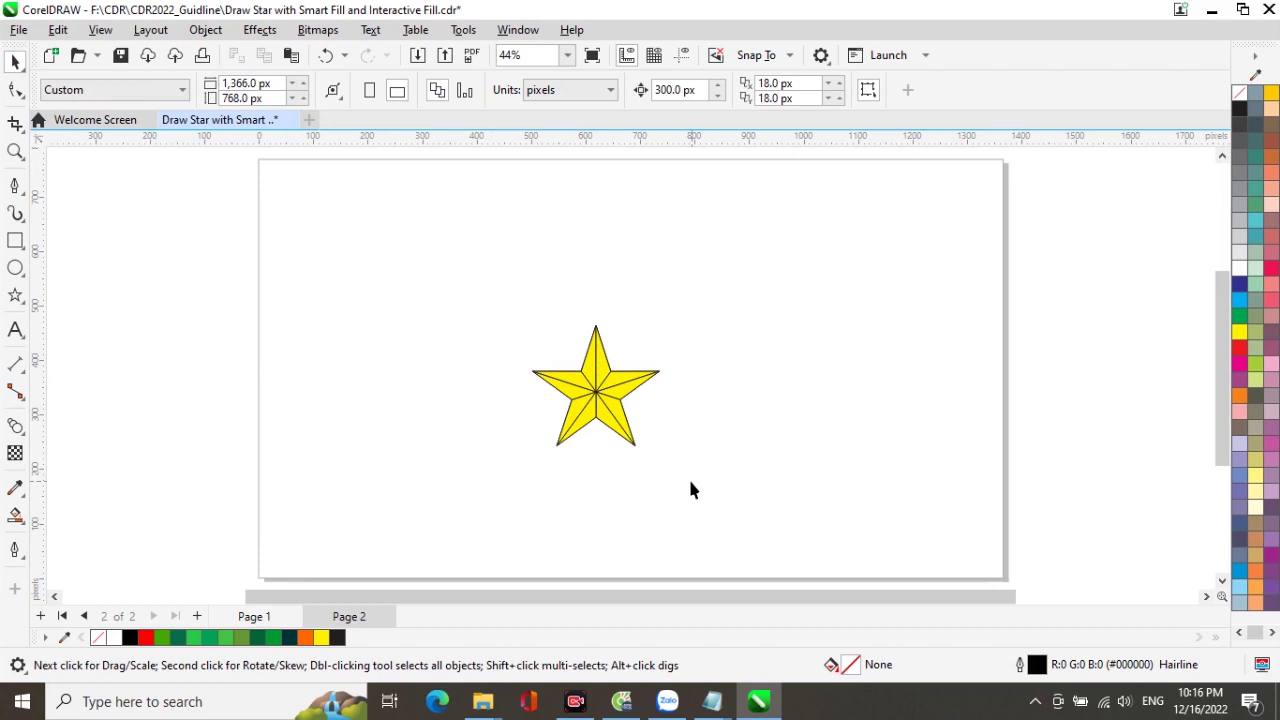
{"action": "left_click_drag", "start_coordinate": [490, 305], "coordinate": [712, 482]}
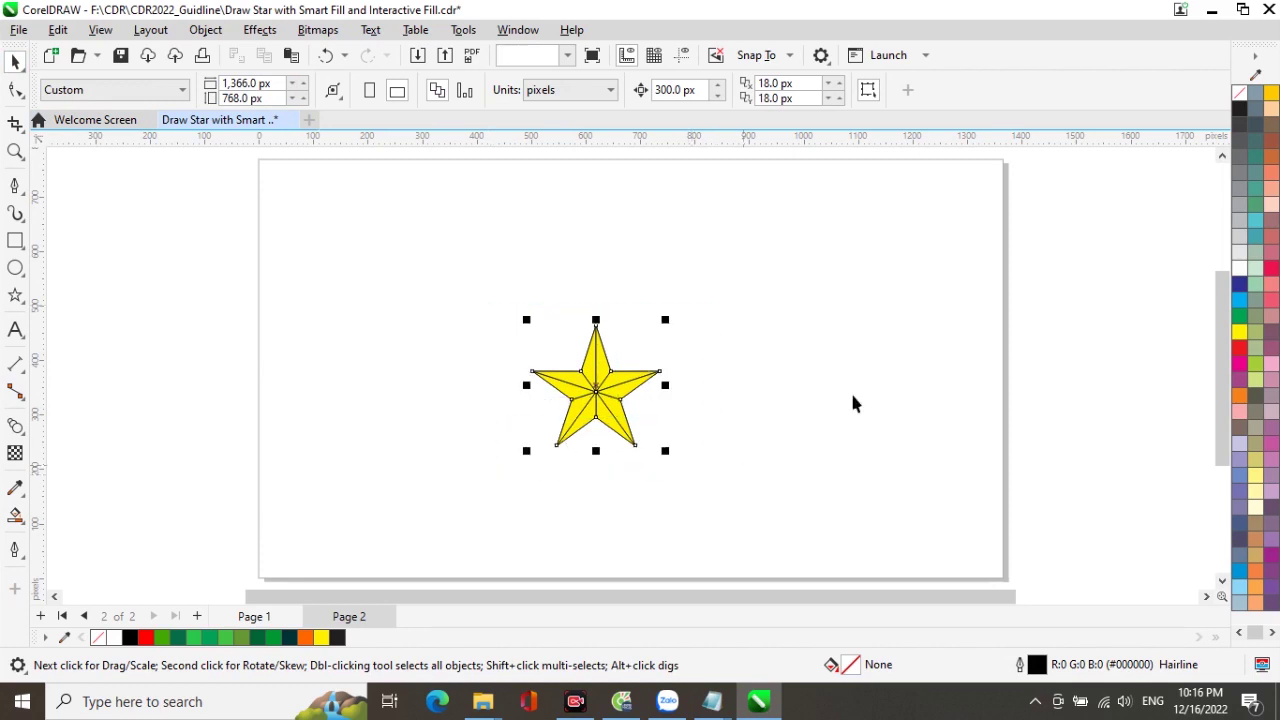
{"action": "right_click", "coordinate": [1241, 97]}
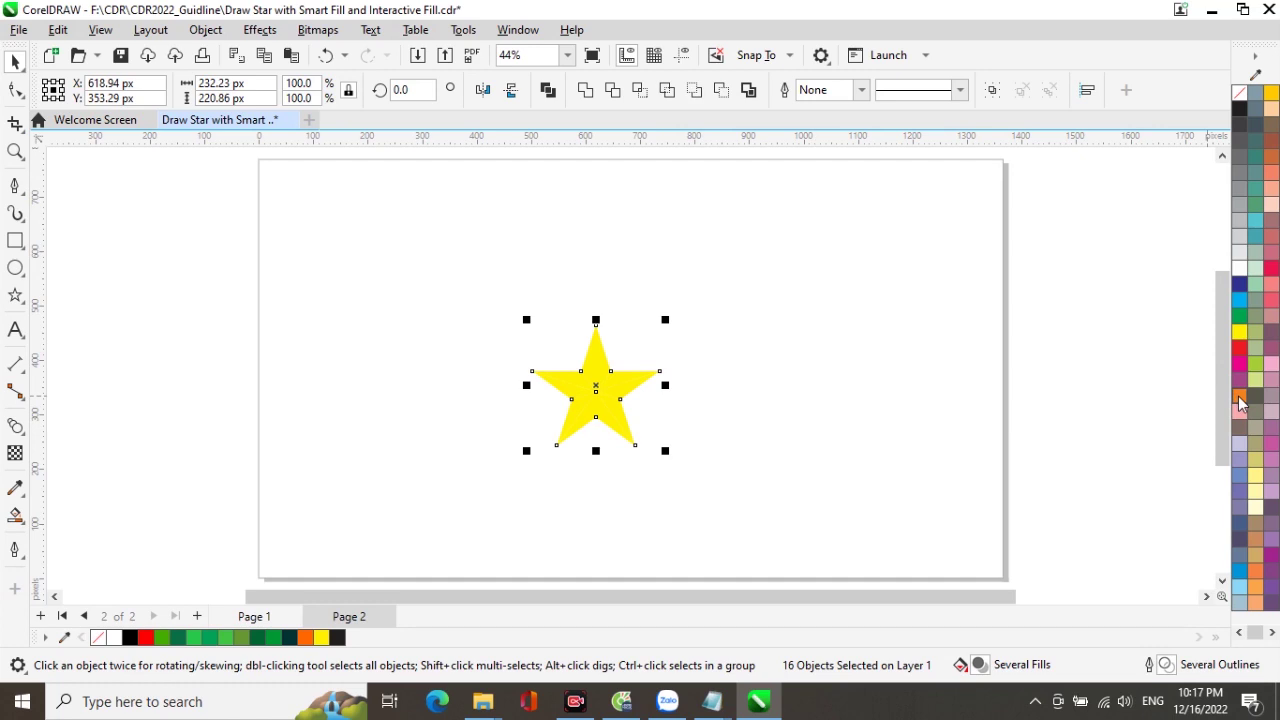
{"action": "left_click", "coordinate": [706, 425]}
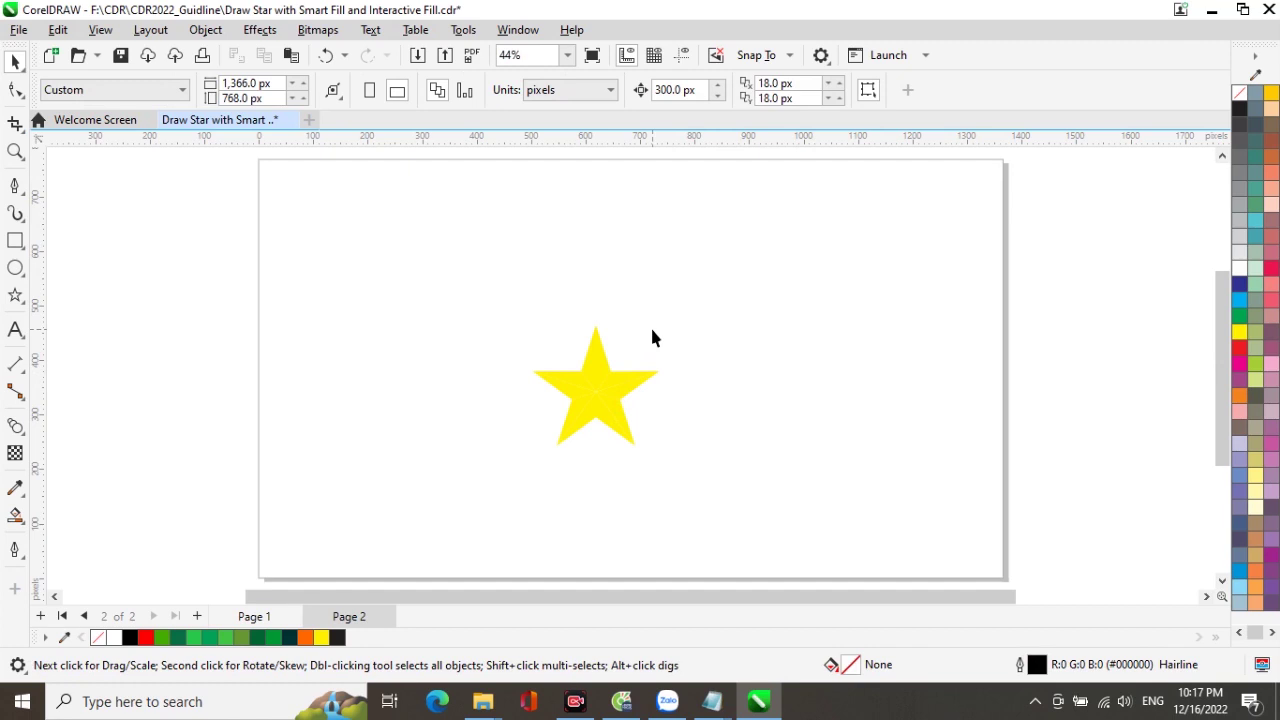
Fill with orange the top point's left half, the left point's lower half and both halves of the lower-left point
{"action": "left_click", "coordinate": [593, 376]}
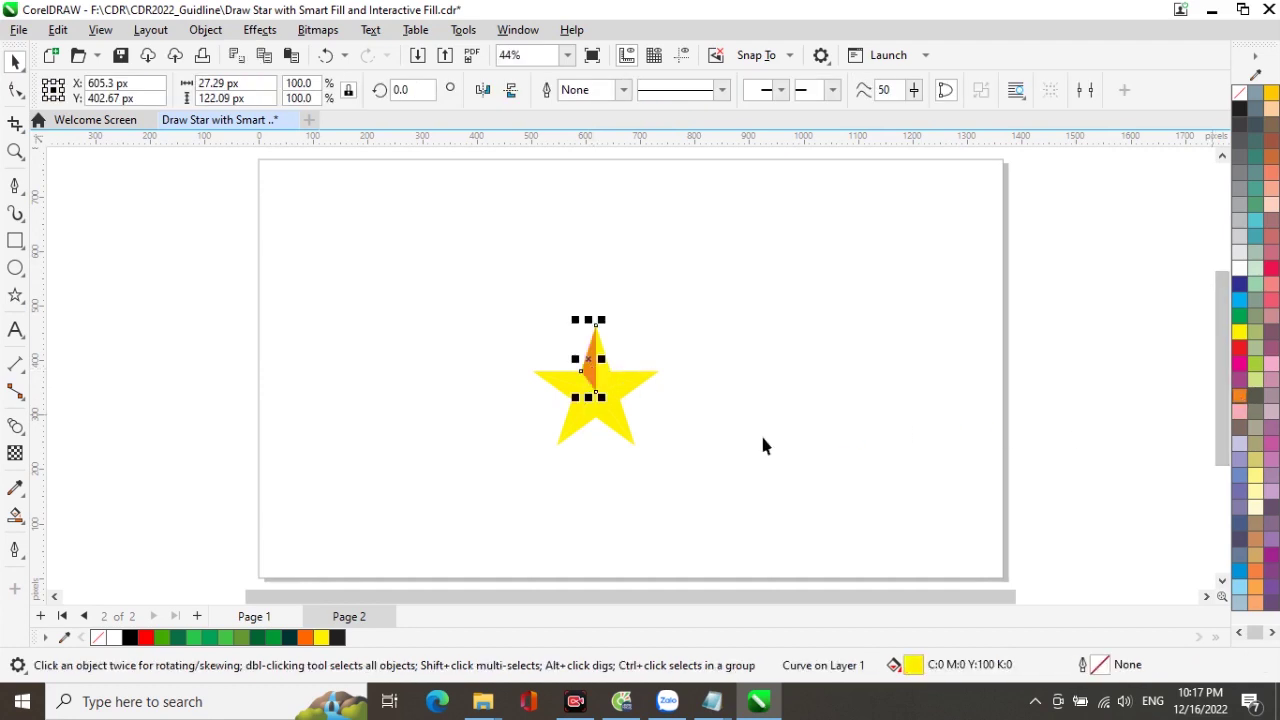
{"action": "left_click", "coordinate": [708, 428]}
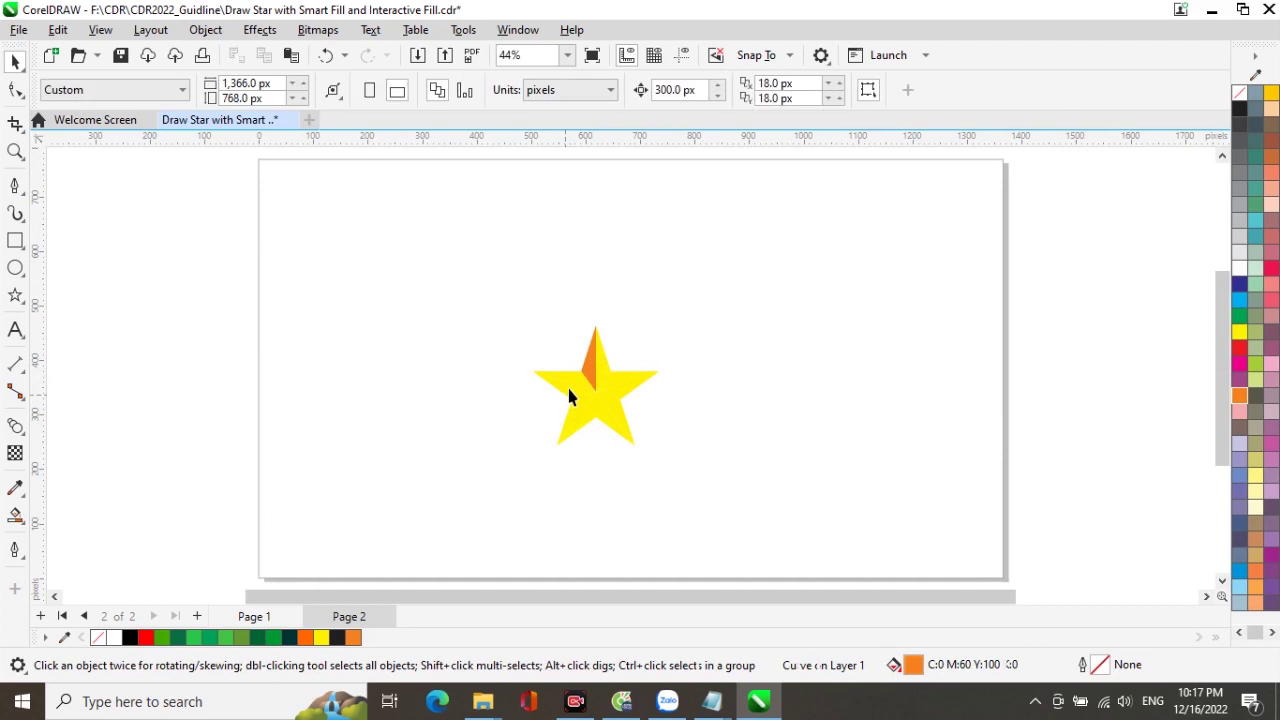
{"action": "left_click", "coordinate": [569, 390]}
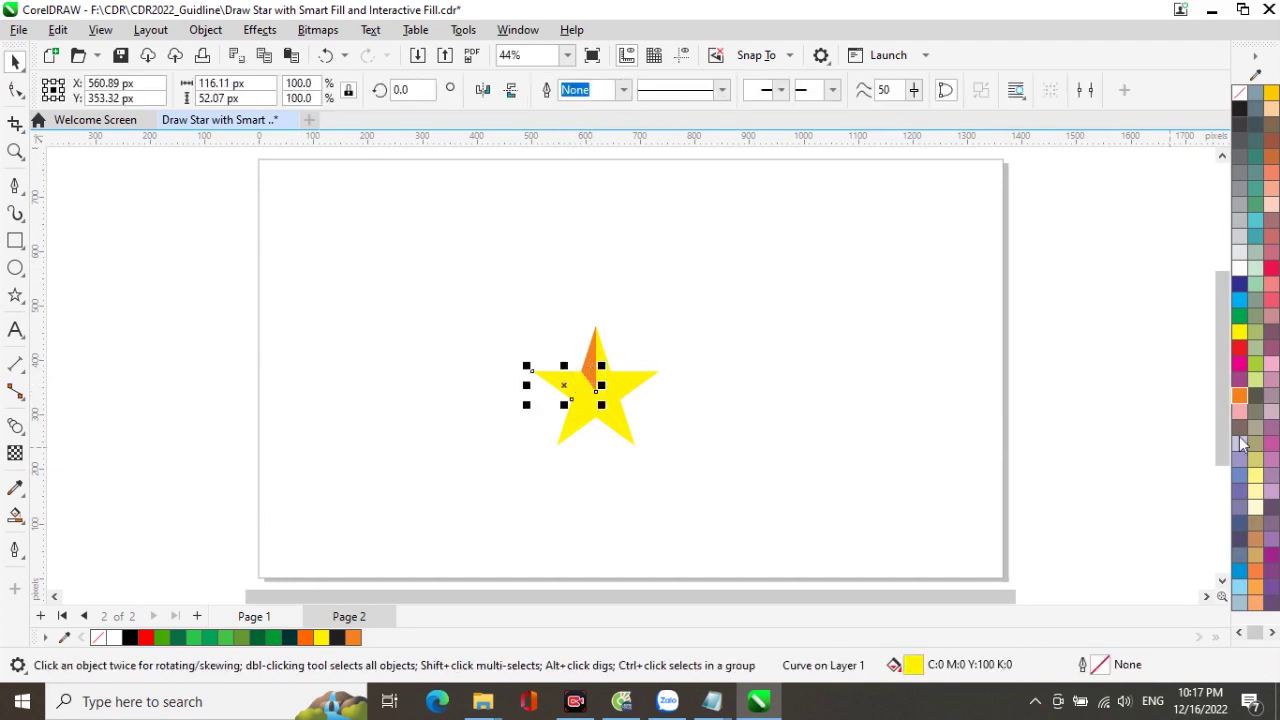
{"action": "left_click", "coordinate": [1239, 395]}
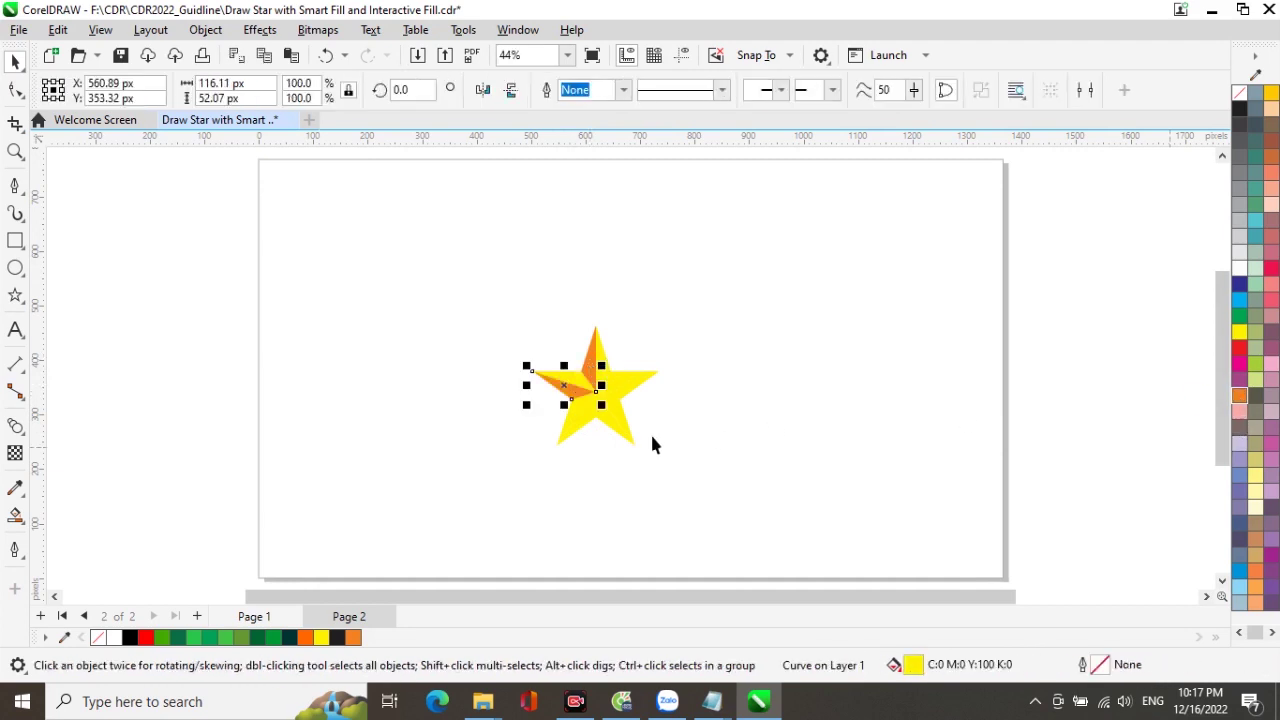
{"action": "left_click", "coordinate": [580, 425]}
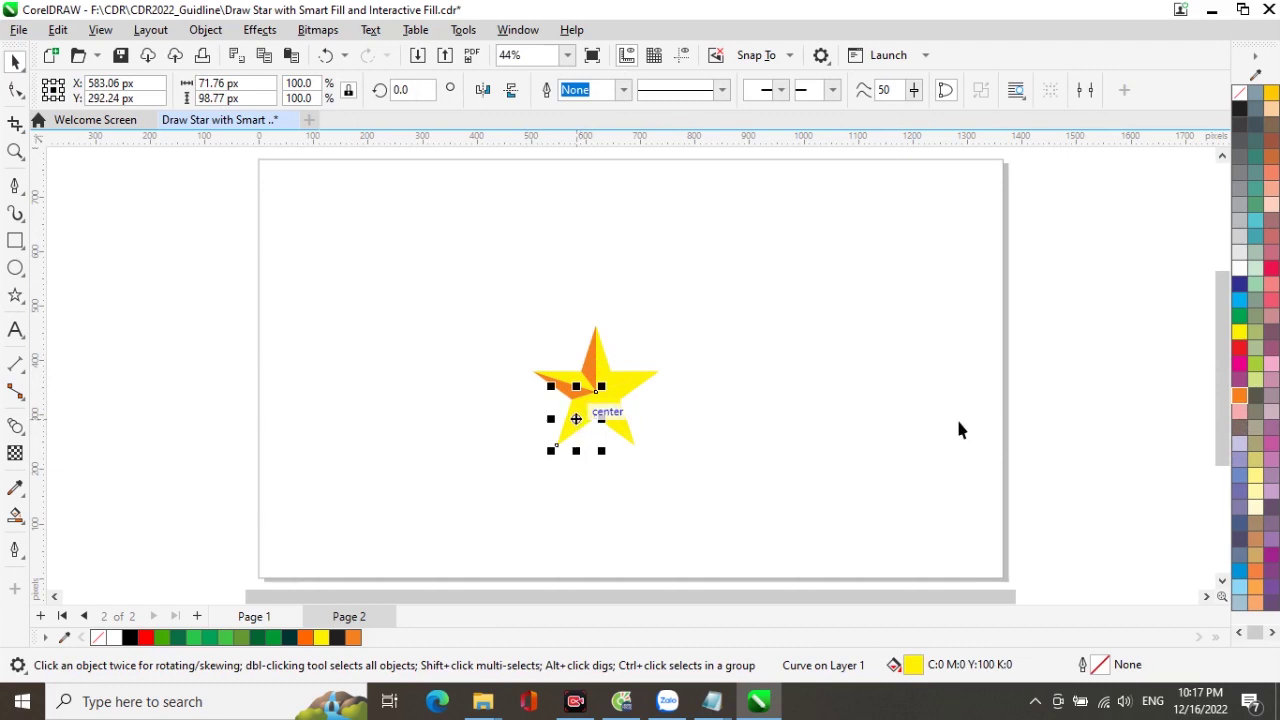
{"action": "left_click", "coordinate": [1239, 395]}
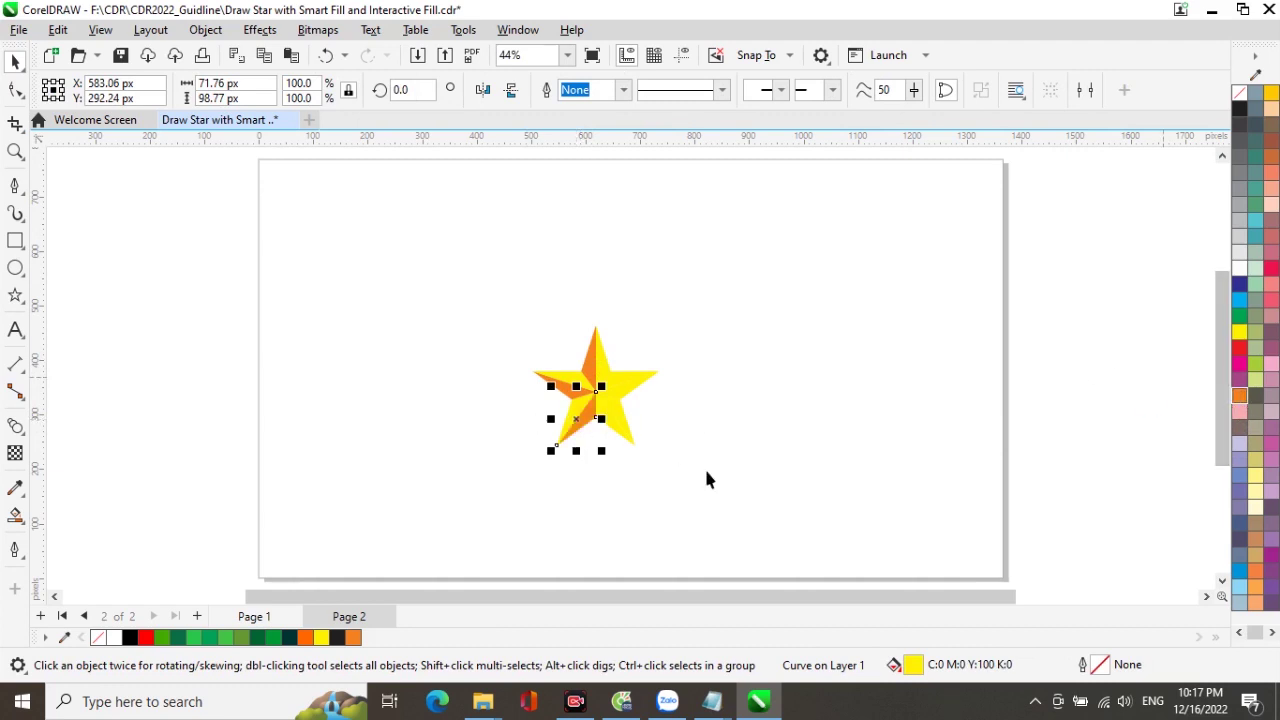
{"action": "left_click", "coordinate": [578, 411]}
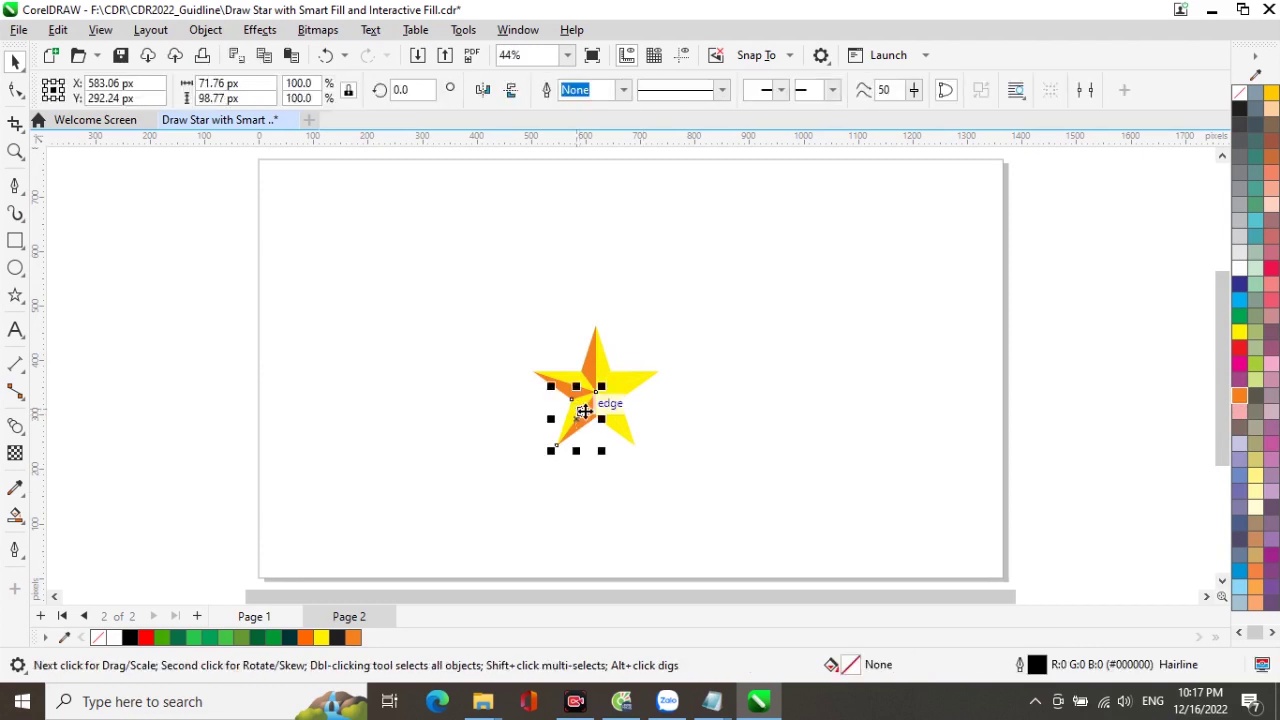
{"action": "left_click", "coordinate": [742, 478]}
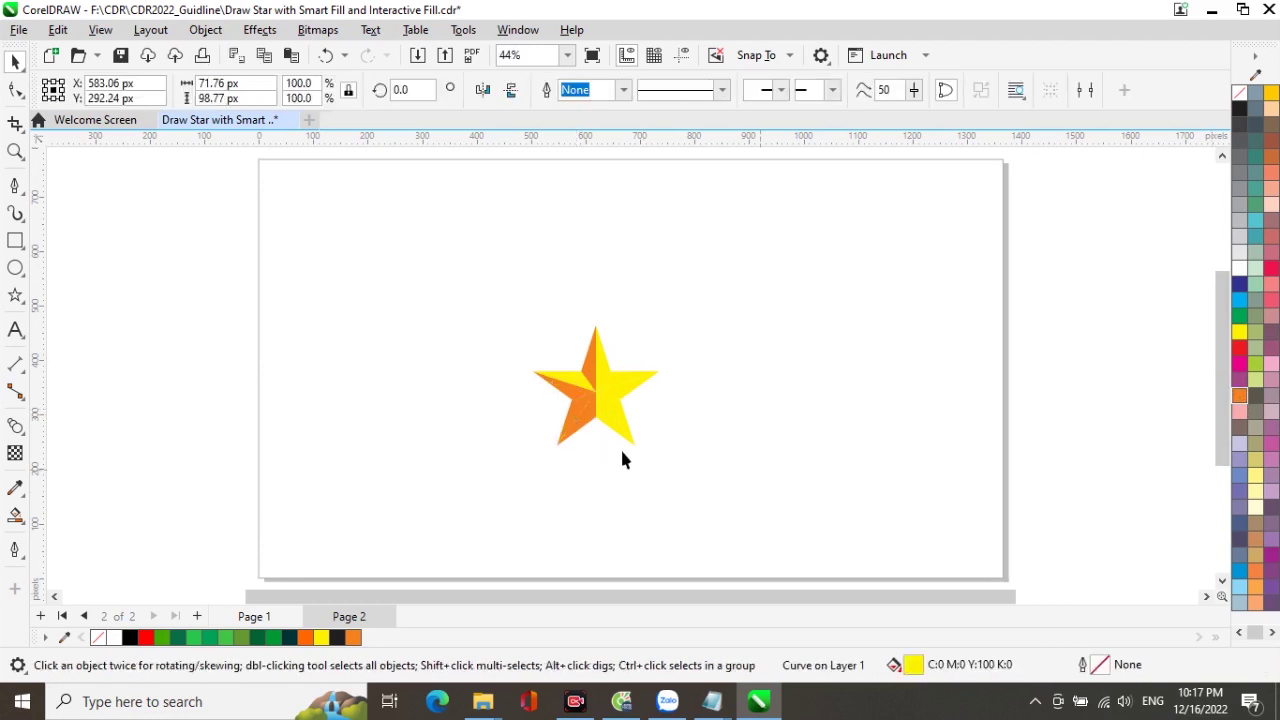
Fill the lower half of the right point and the left half of the lower-right point with orange, and deselect
{"action": "left_click", "coordinate": [622, 395]}
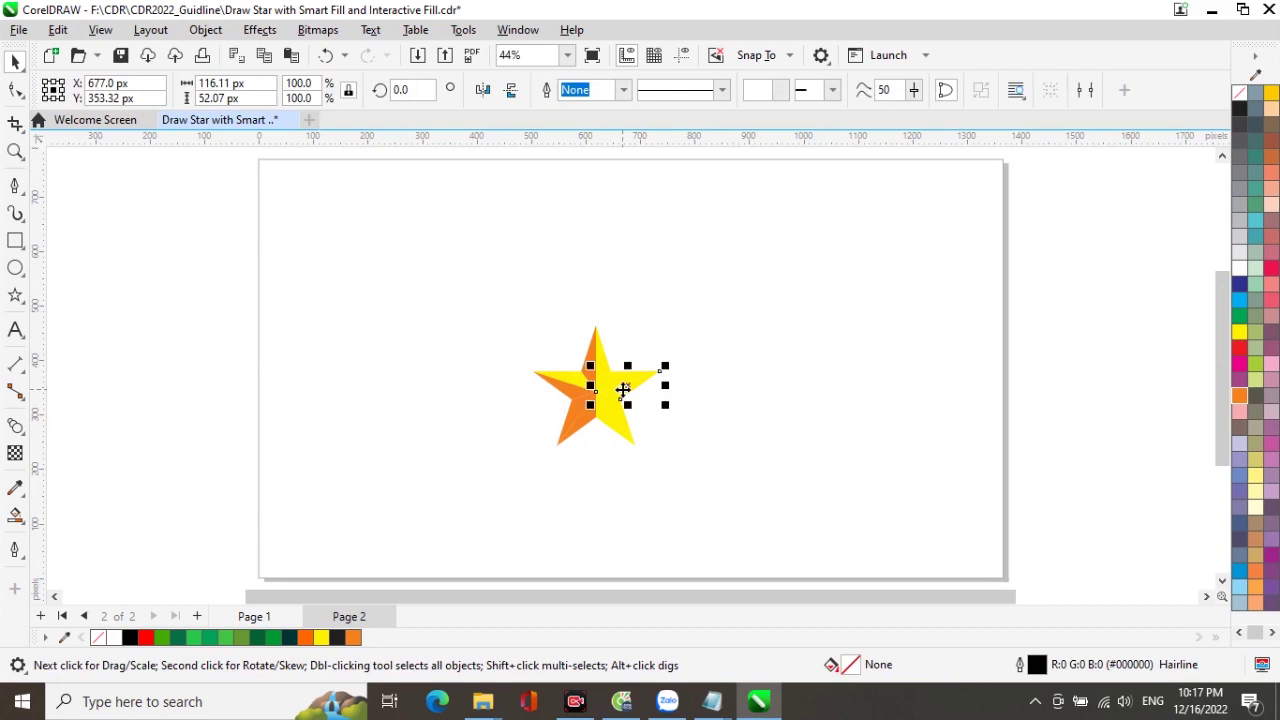
{"action": "left_click", "coordinate": [1239, 395]}
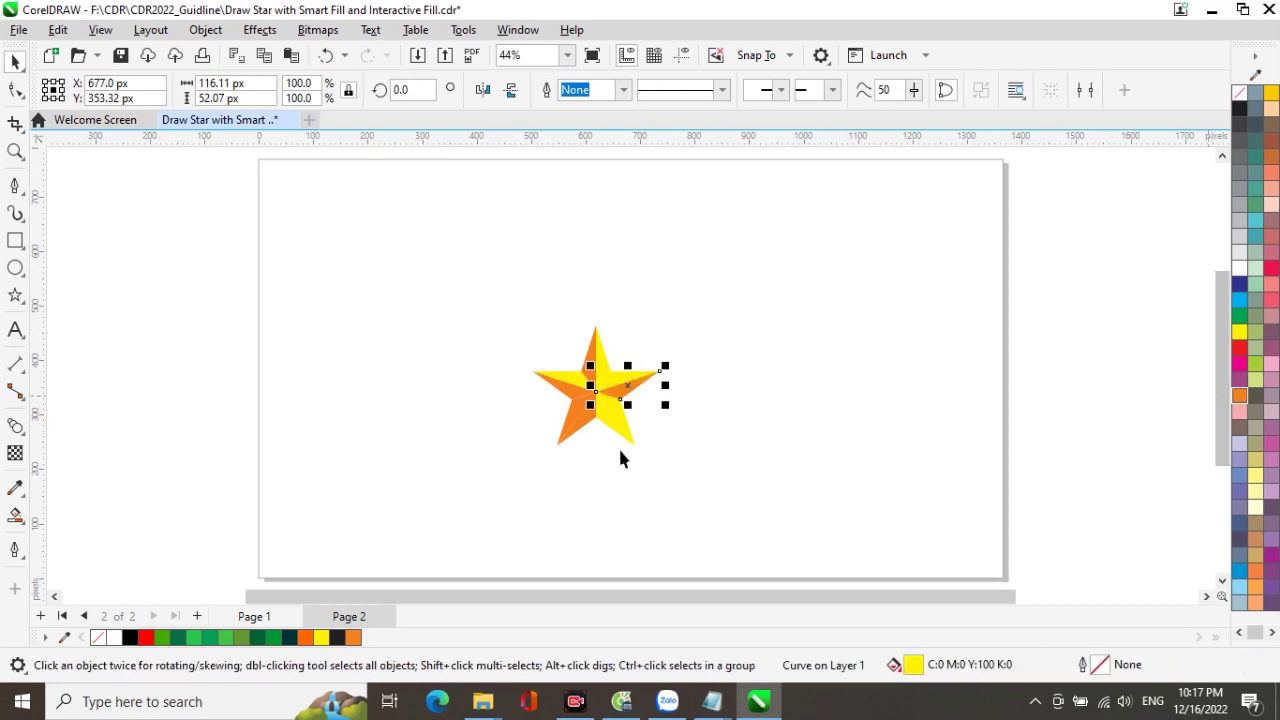
{"action": "left_click", "coordinate": [613, 428]}
{"action": "left_click", "coordinate": [1239, 395]}
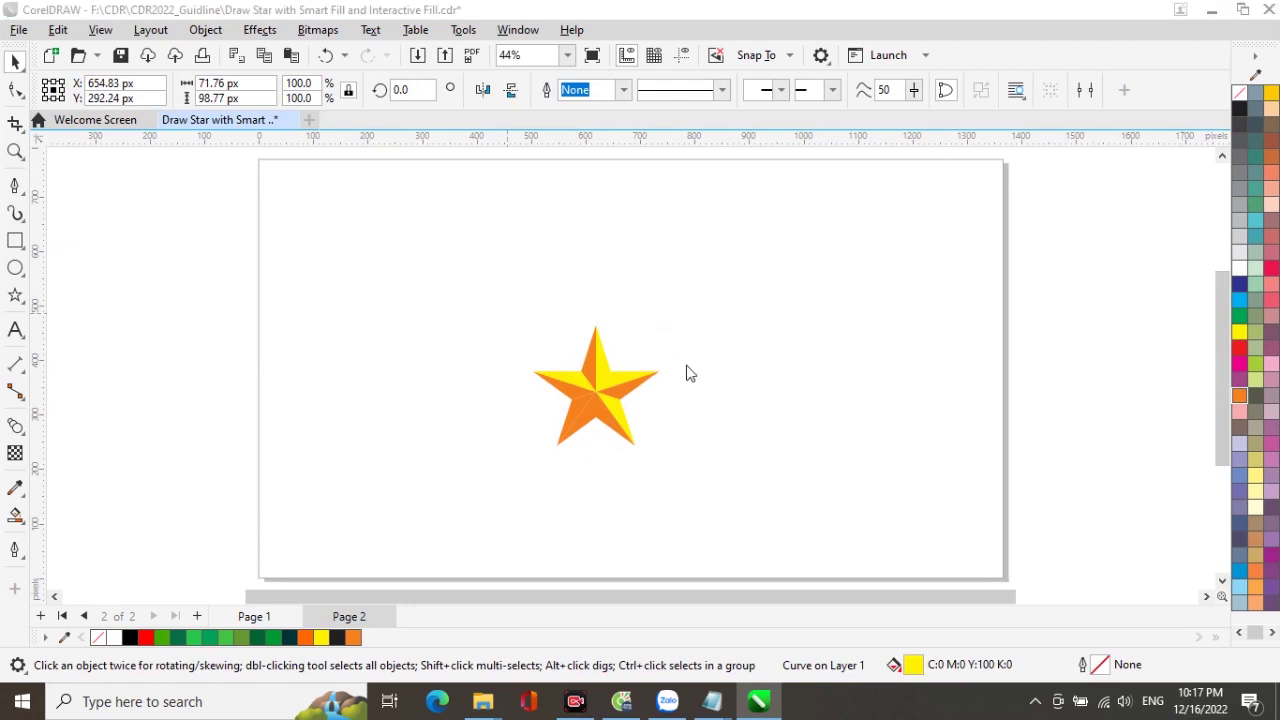
{"action": "left_click", "coordinate": [762, 468]}
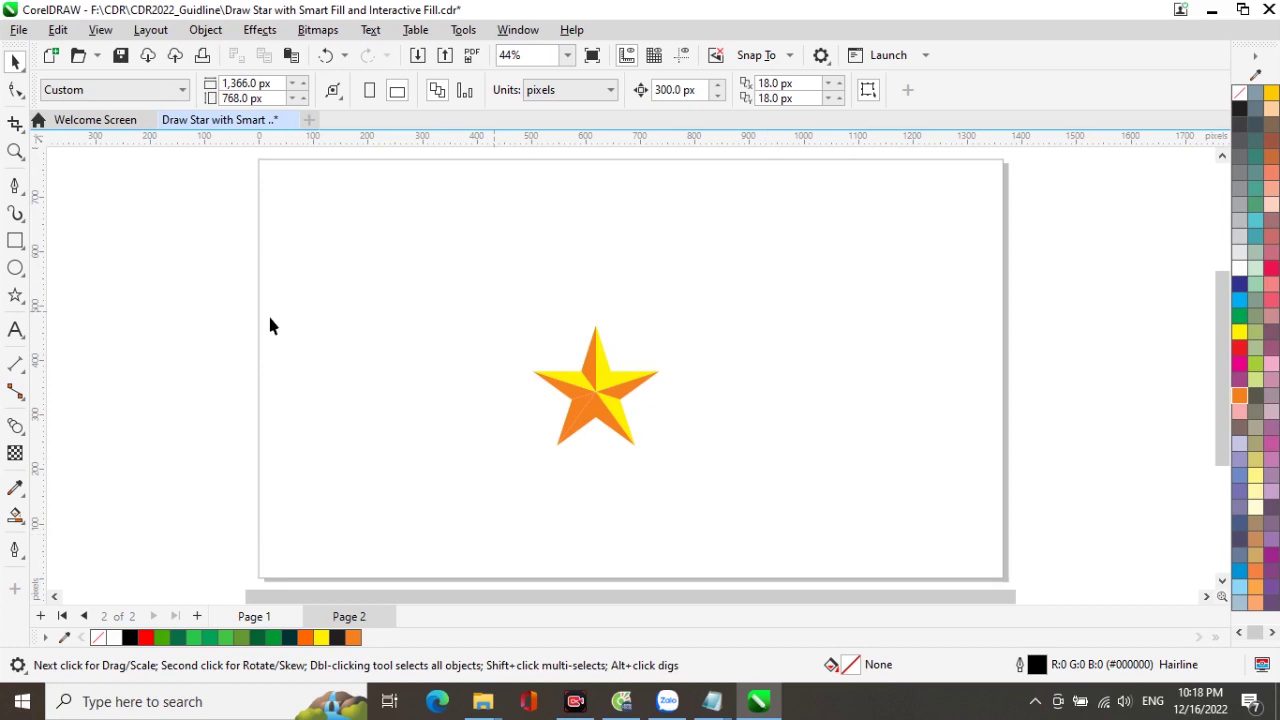
Draw an orange-filled circle about 402 px in diameter around the star and send it to the back
{"action": "left_click", "coordinate": [17, 268]}
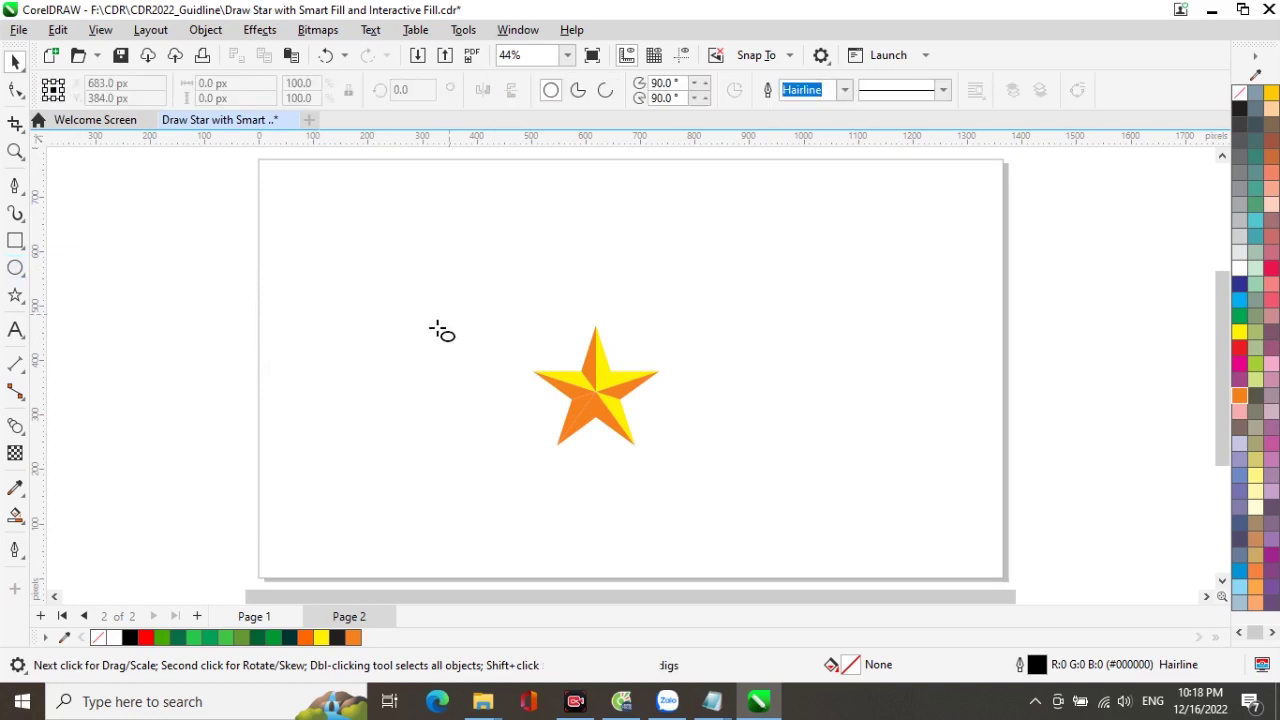
{"action": "left_click_drag", "start_coordinate": [492, 311], "coordinate": [712, 478]}
{"action": "left_click", "coordinate": [15, 62]}
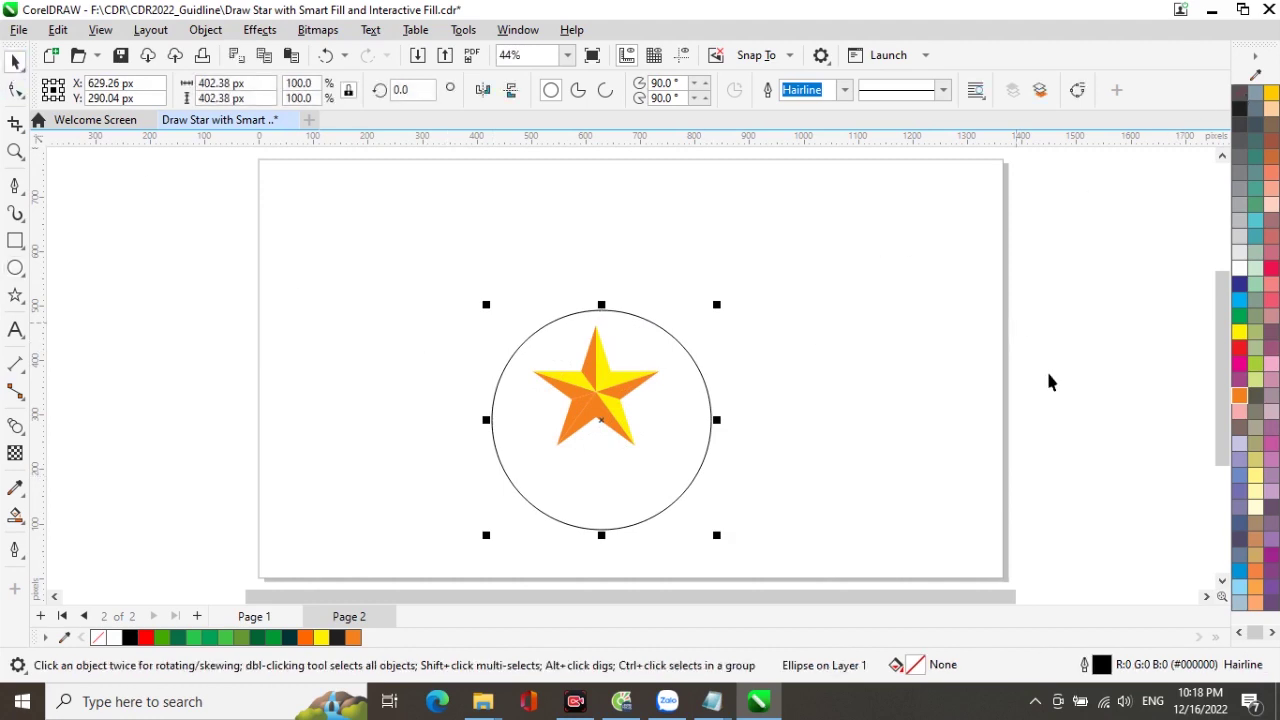
{"action": "left_click", "coordinate": [1240, 396]}
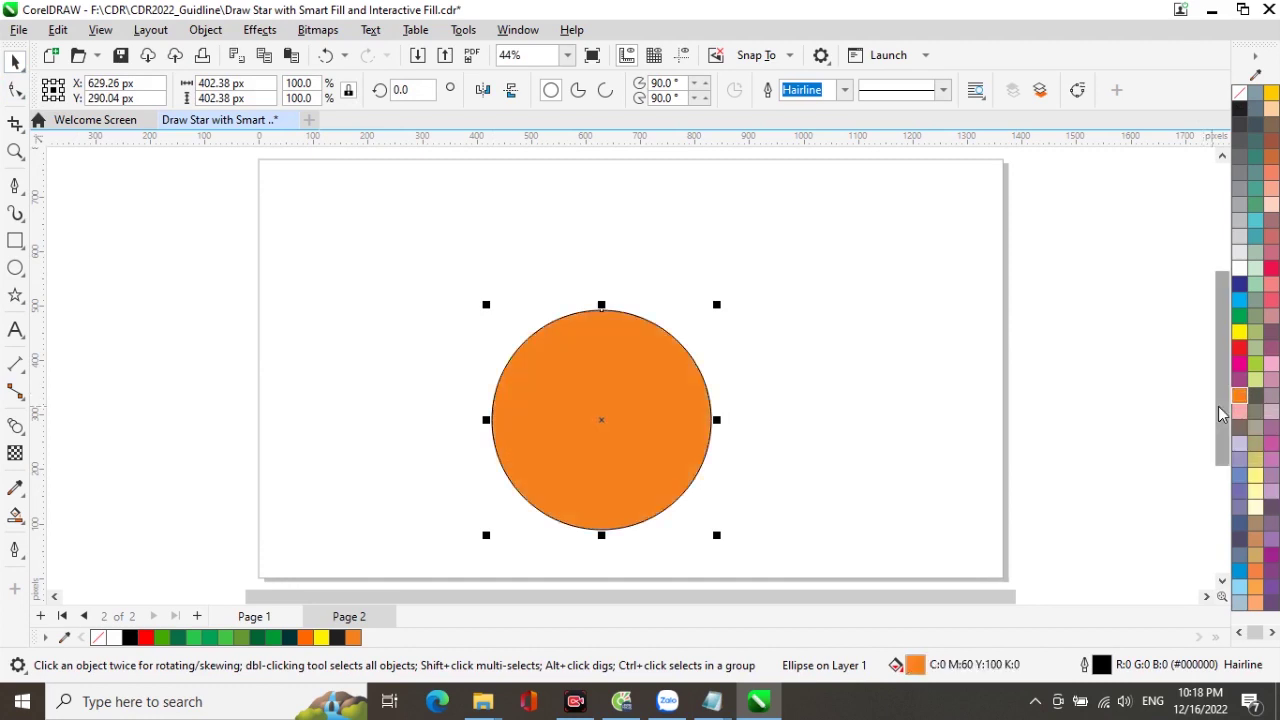
{"action": "key", "text": "shift+Page_Down"}
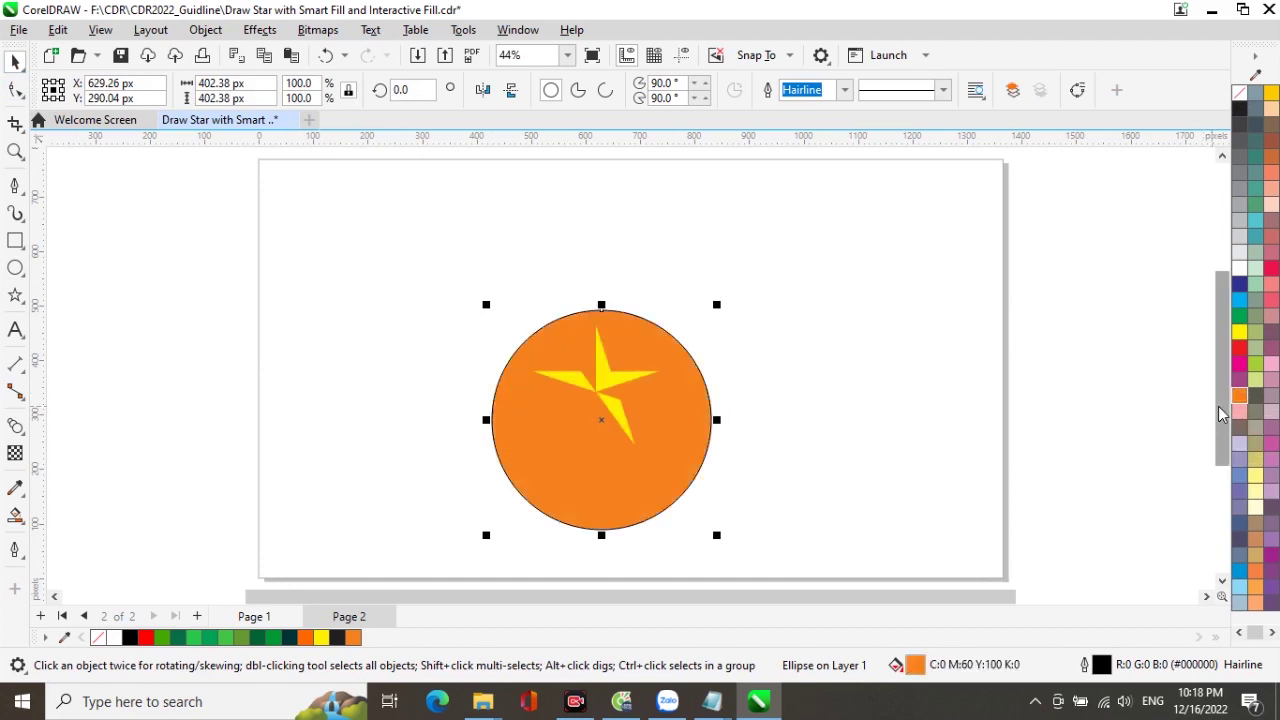
Give the circle an elliptical fountain fill with yellow at the center and orange at the edge using Interactive Fill
{"action": "left_click", "coordinate": [16, 519]}
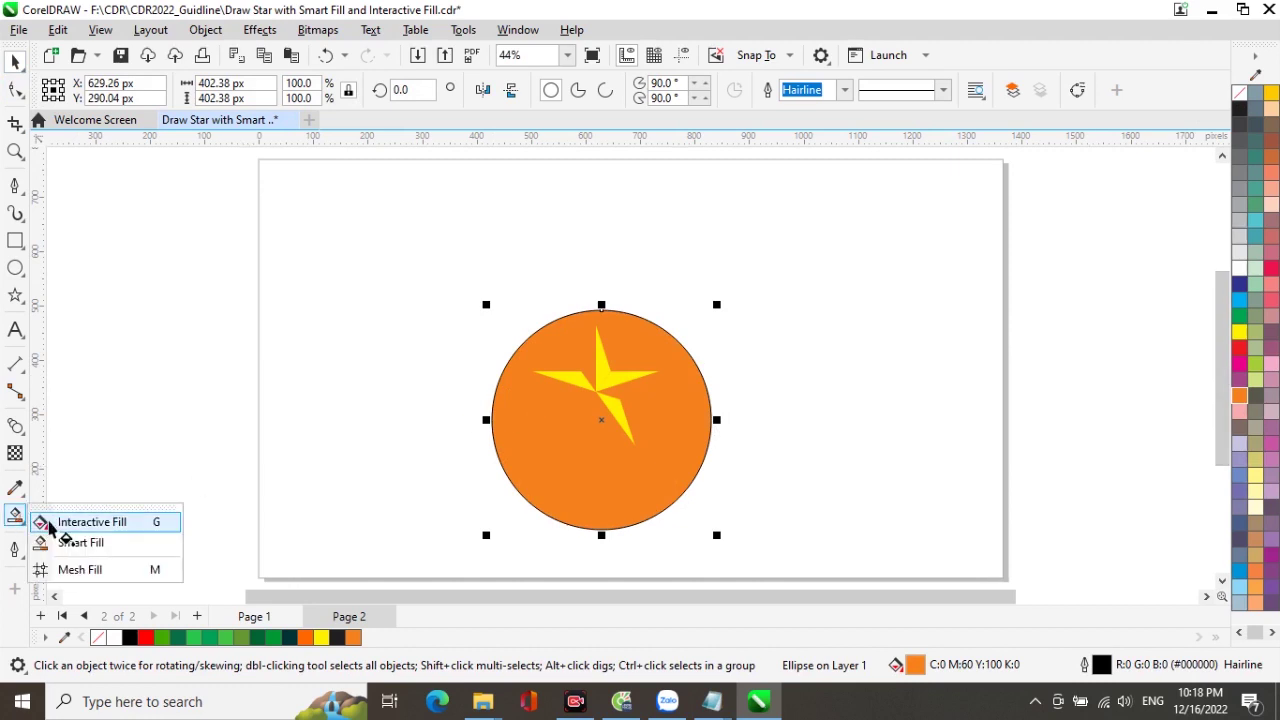
{"action": "left_click", "coordinate": [62, 540]}
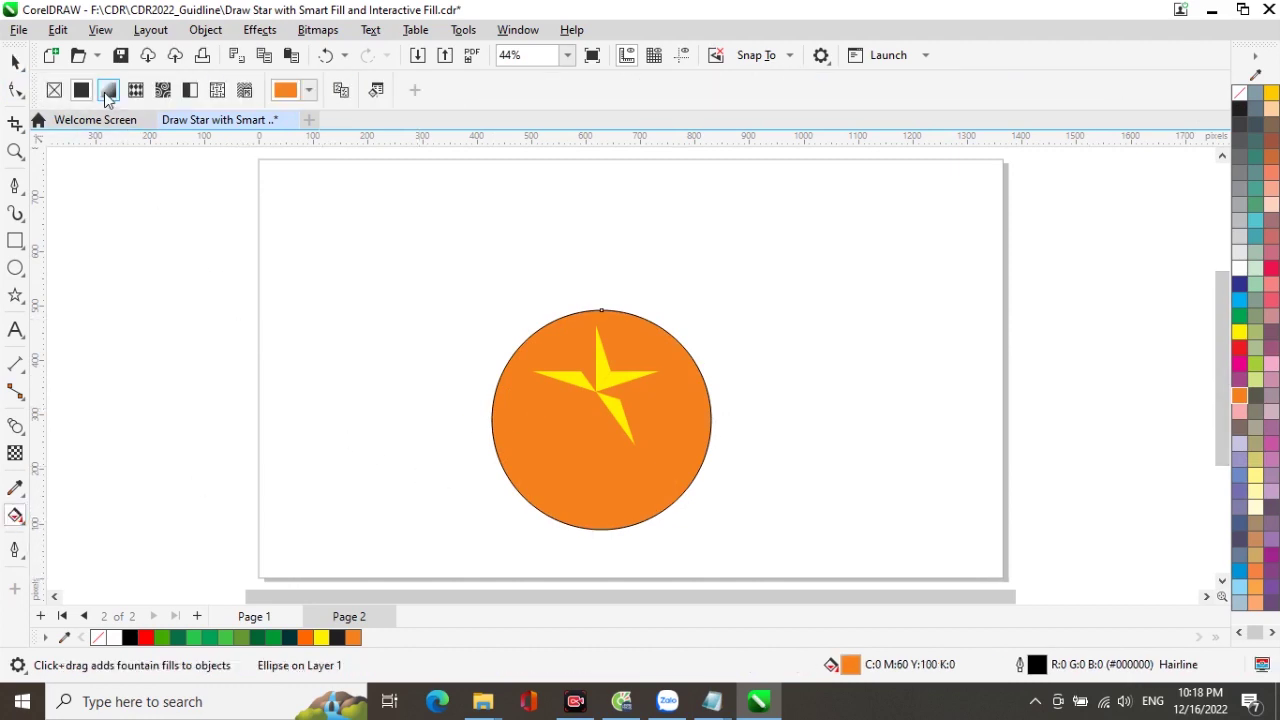
{"action": "left_click", "coordinate": [108, 91]}
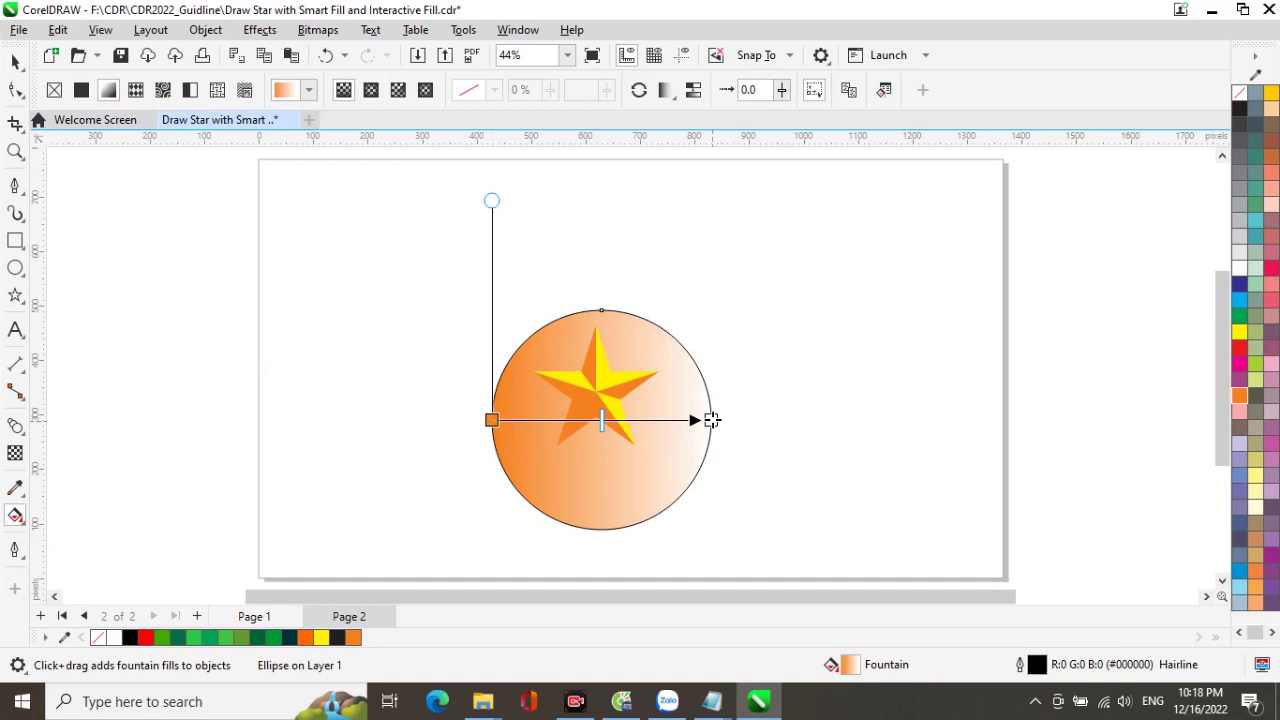
{"action": "left_click", "coordinate": [711, 420]}
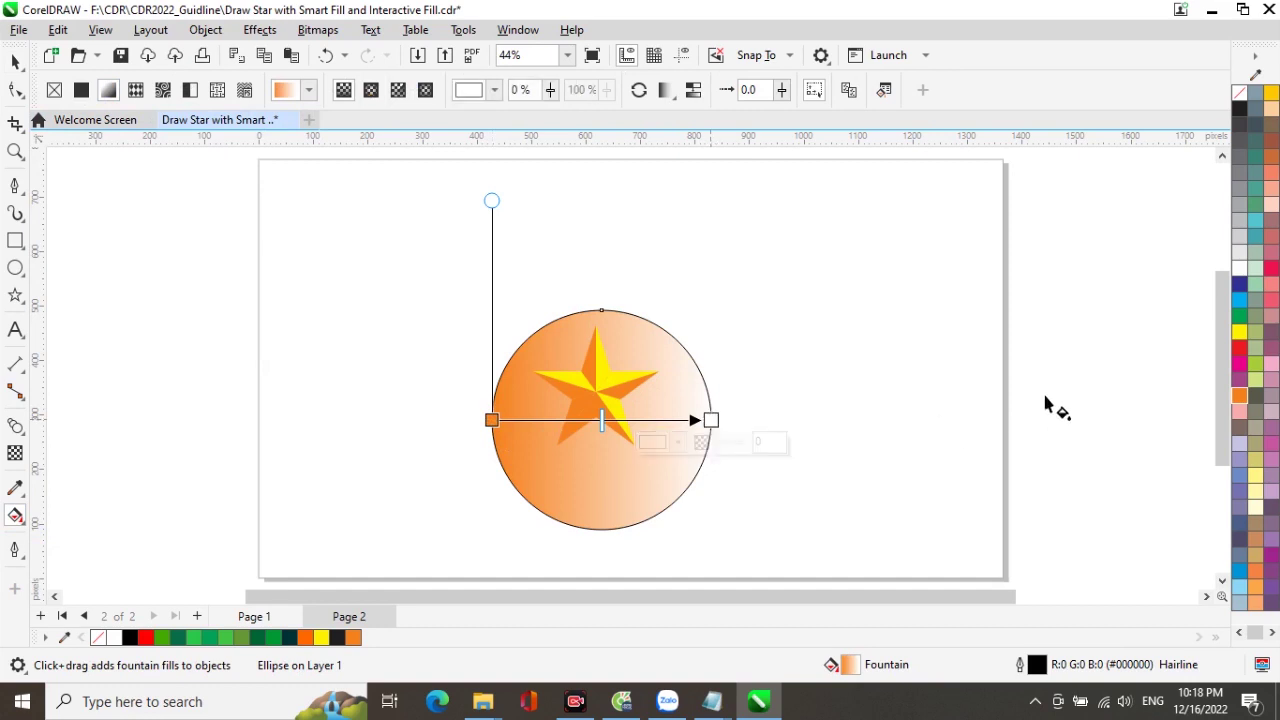
{"action": "left_click", "coordinate": [1240, 332]}
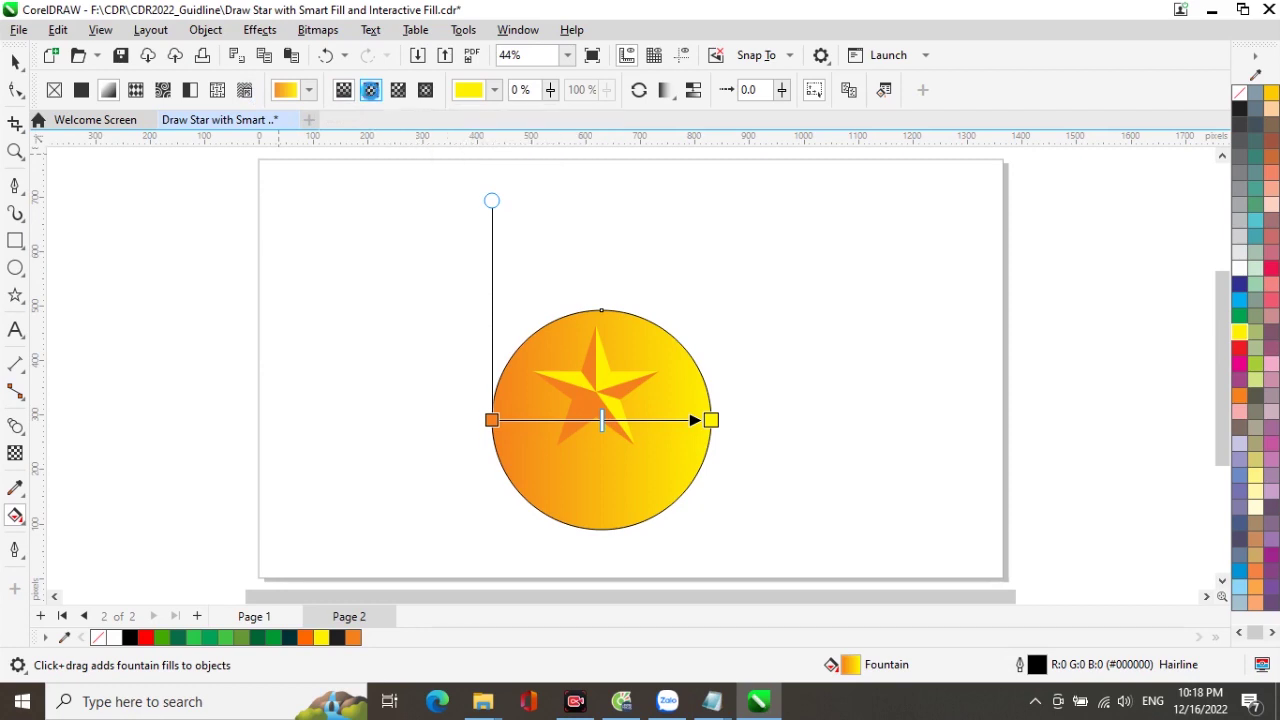
{"action": "left_click", "coordinate": [371, 91]}
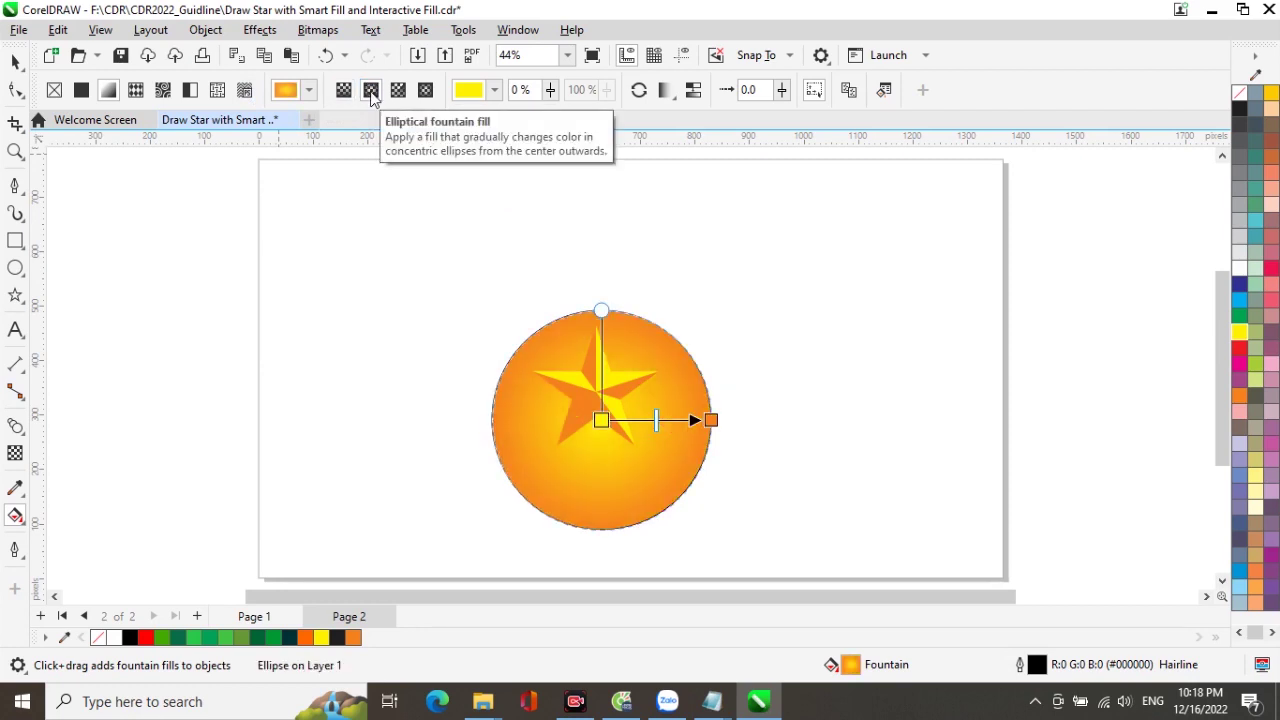
Shift the fill's yellow center toward the circle's upper right and its orange end to the lower-left edge
{"action": "left_click_drag", "start_coordinate": [602, 421], "coordinate": [650, 352]}
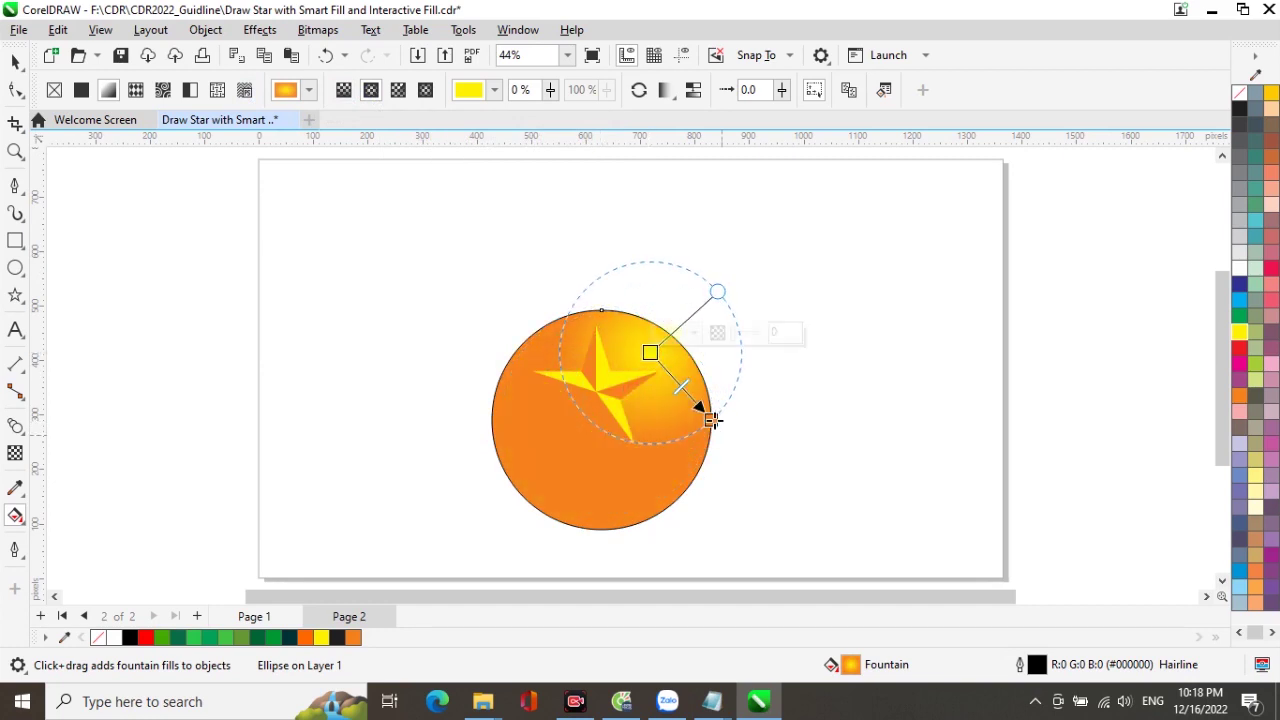
{"action": "left_click_drag", "start_coordinate": [711, 420], "coordinate": [540, 510]}
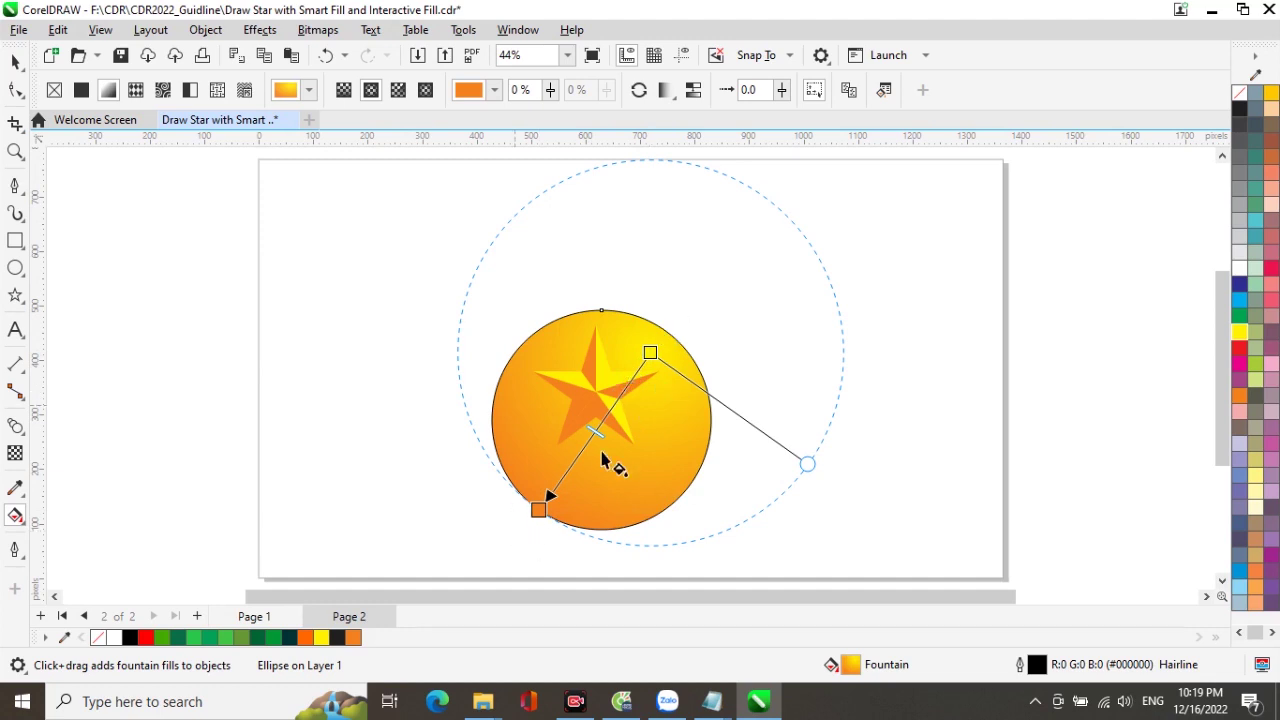
Move the gradient circle up and slightly left so it surrounds the star evenly
{"action": "left_click", "coordinate": [15, 62]}
{"action": "left_click", "coordinate": [638, 478]}
{"action": "left_click_drag", "start_coordinate": [637, 482], "coordinate": [612, 492]}
Group all the star's pieces and align the group horizontally with the circle's center
{"action": "left_click_drag", "start_coordinate": [432, 313], "coordinate": [675, 471]}
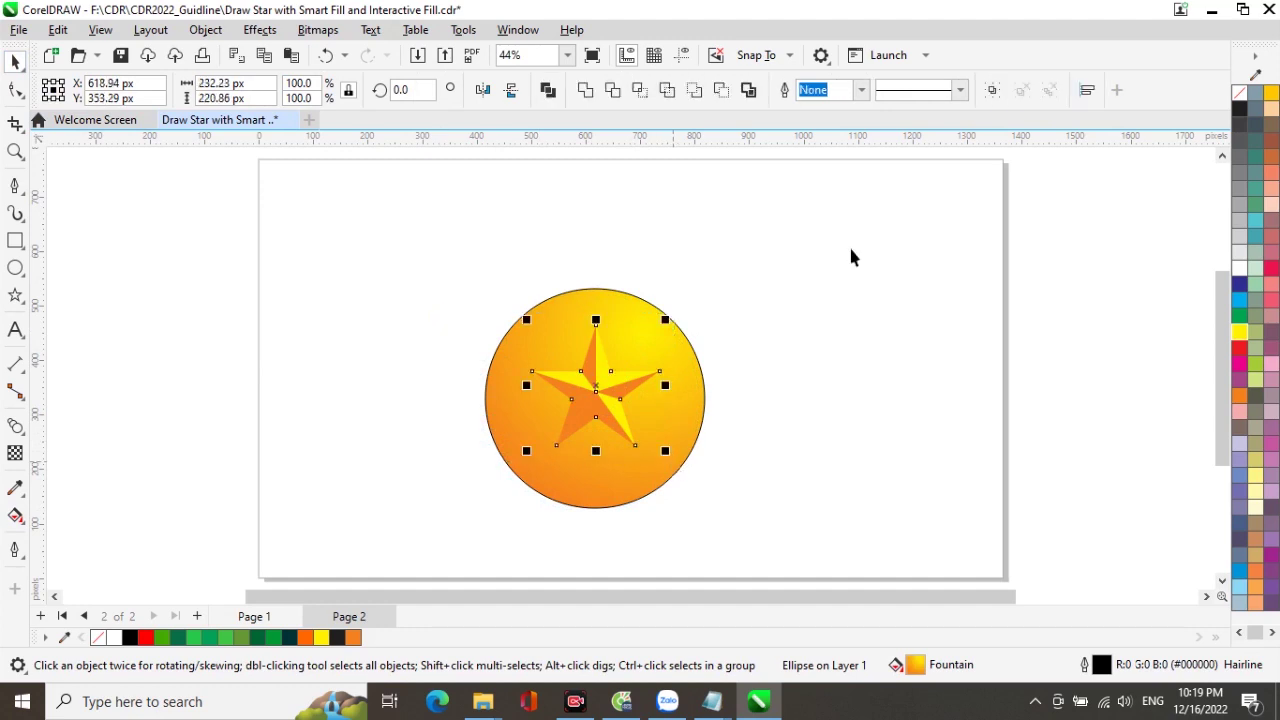
{"action": "left_click", "coordinate": [992, 90]}
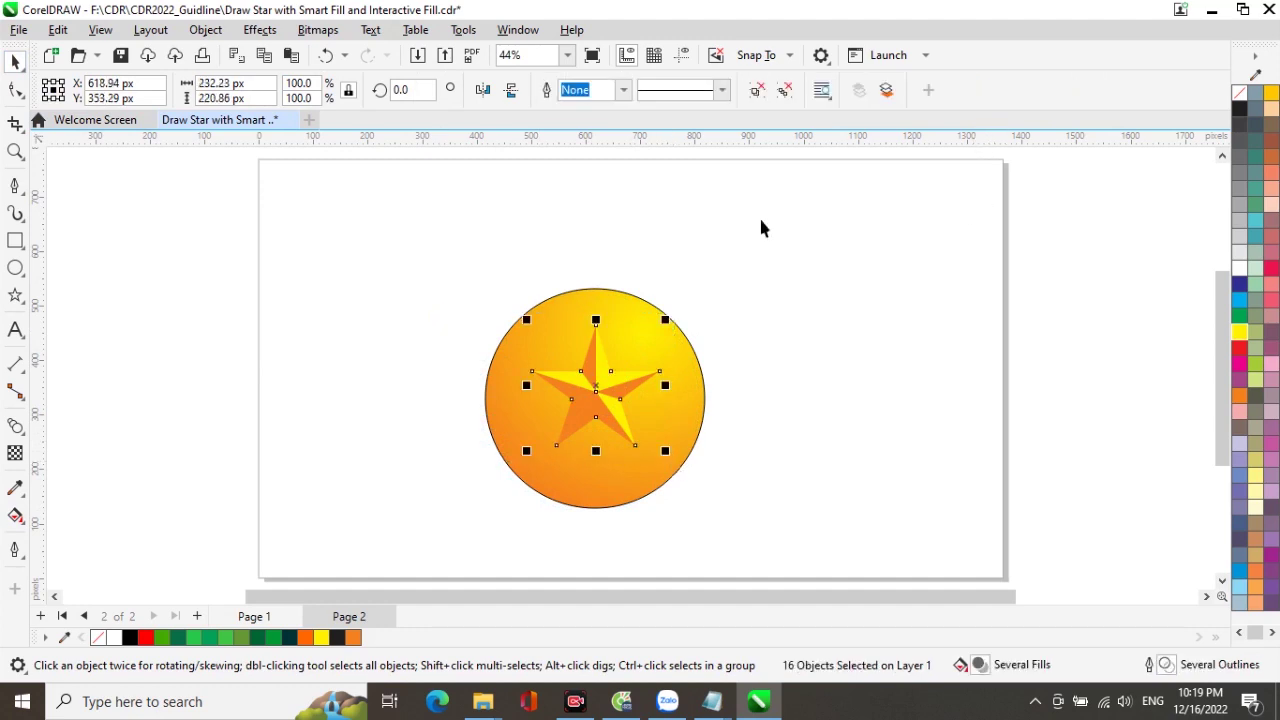
{"action": "key", "text": "ctrl+g"}
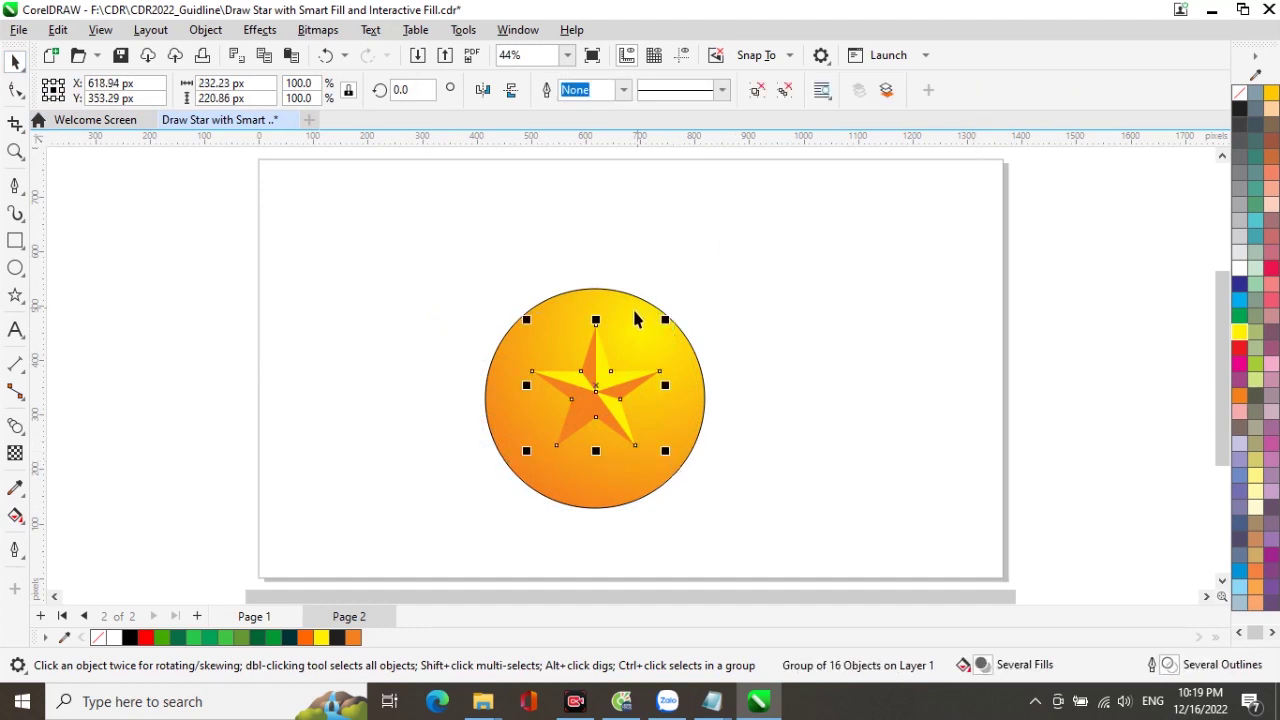
{"action": "left_click", "coordinate": [633, 318], "text": "shift"}
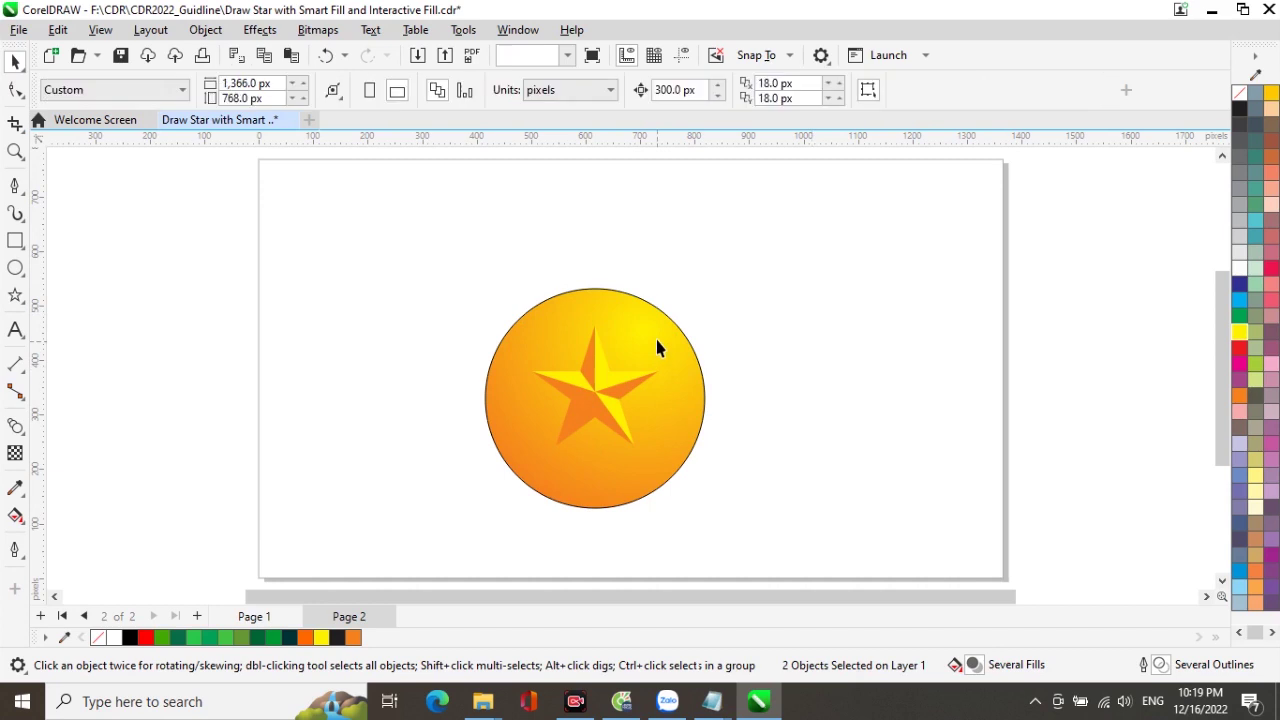
{"action": "left_click", "coordinate": [564, 312]}
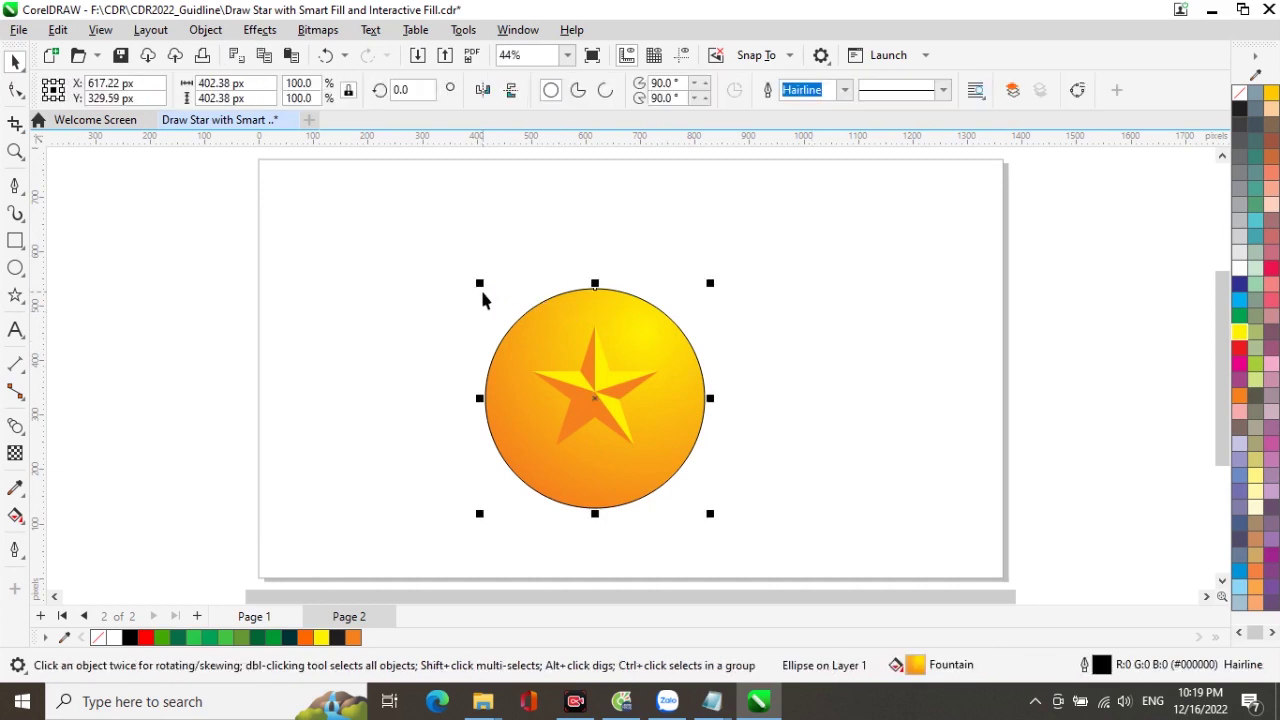
Scale the circle down from its center to about 340 px and move it up so its center meets the star's
{"action": "left_click_drag", "start_coordinate": [480, 282], "coordinate": [505, 299]}
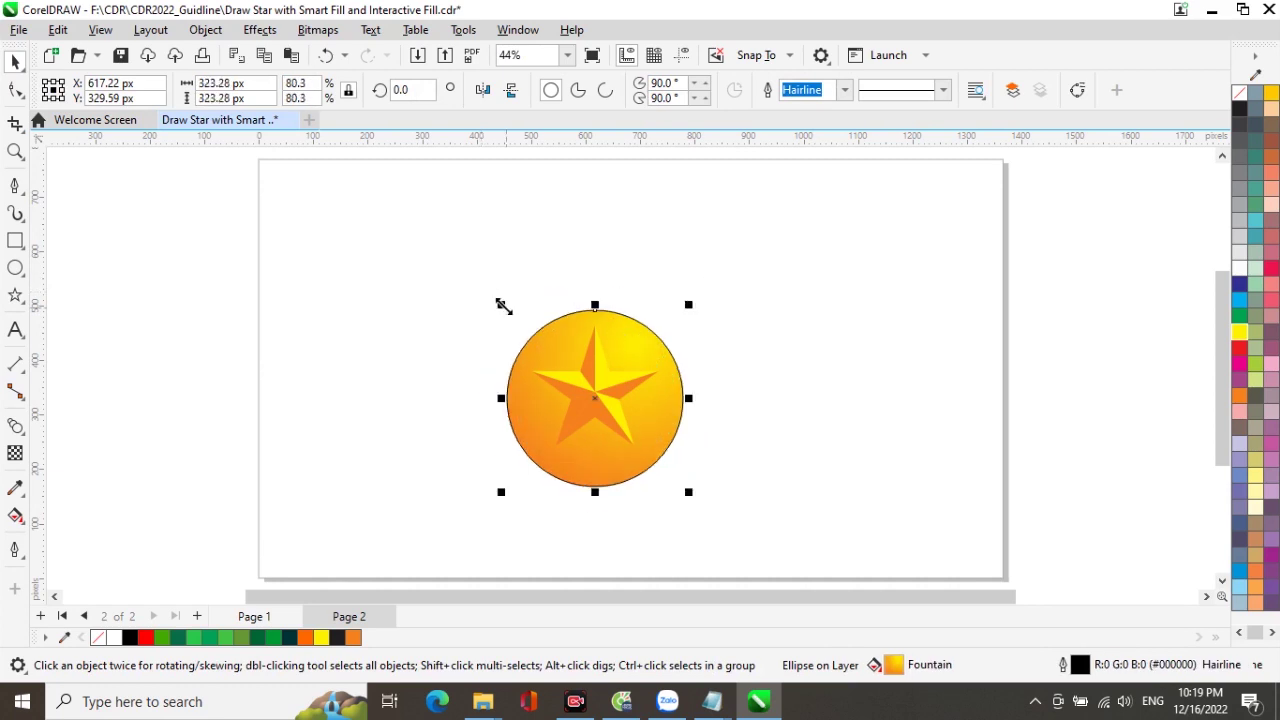
{"action": "left_click_drag", "start_coordinate": [503, 303], "coordinate": [496, 306]}
{"action": "left_click_drag", "start_coordinate": [669, 414], "coordinate": [668, 411]}
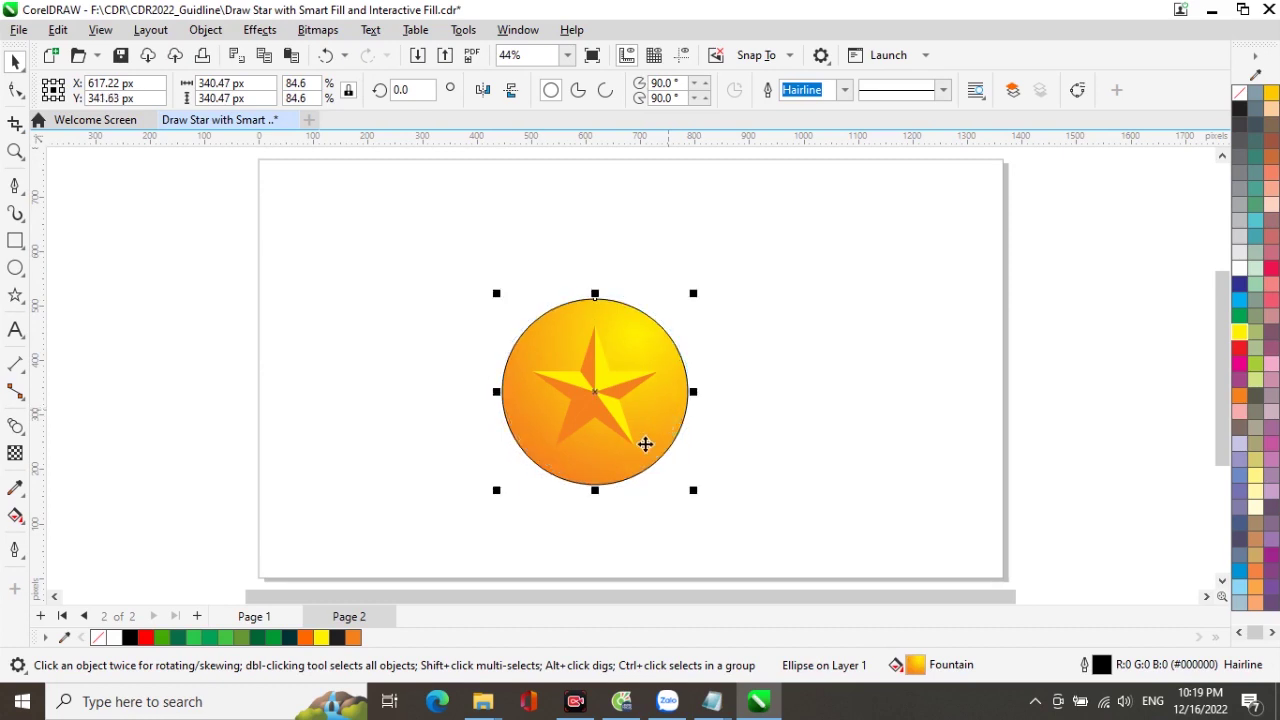
{"action": "left_click", "coordinate": [743, 453]}
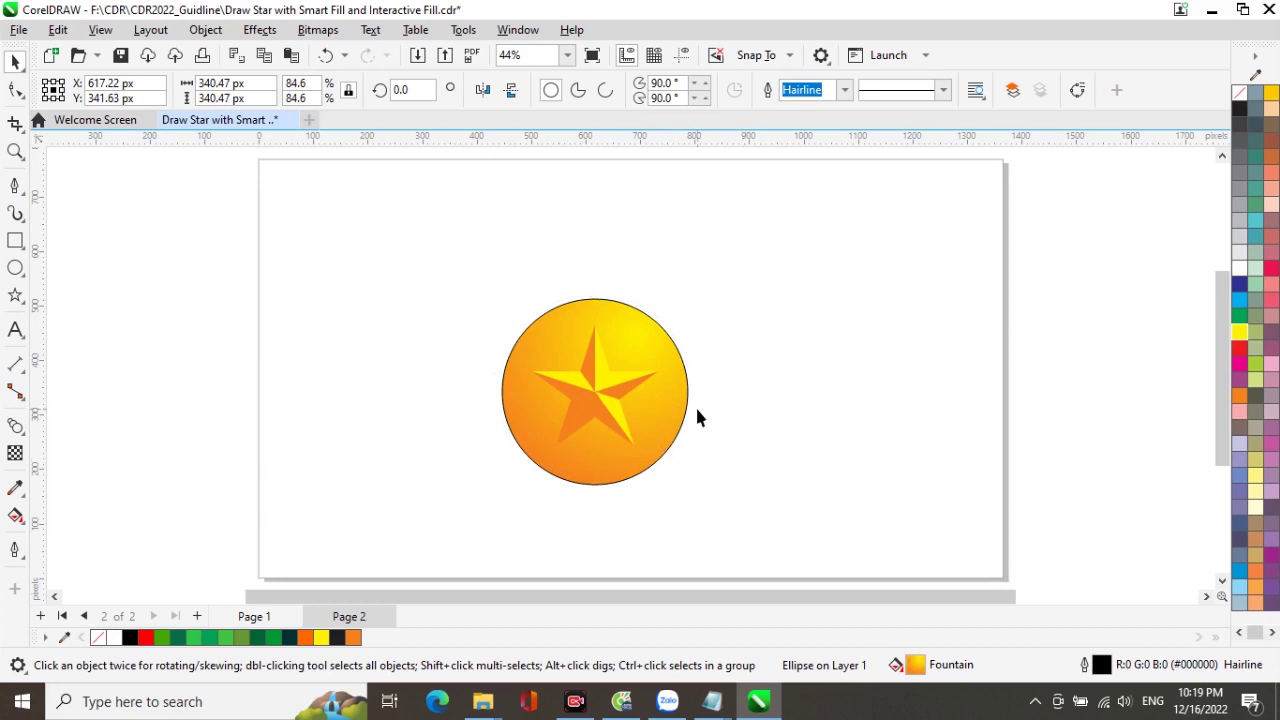
Remove the circle's outline and create a concentric copy of it scaled down to about 285 px
{"action": "left_click", "coordinate": [623, 333]}
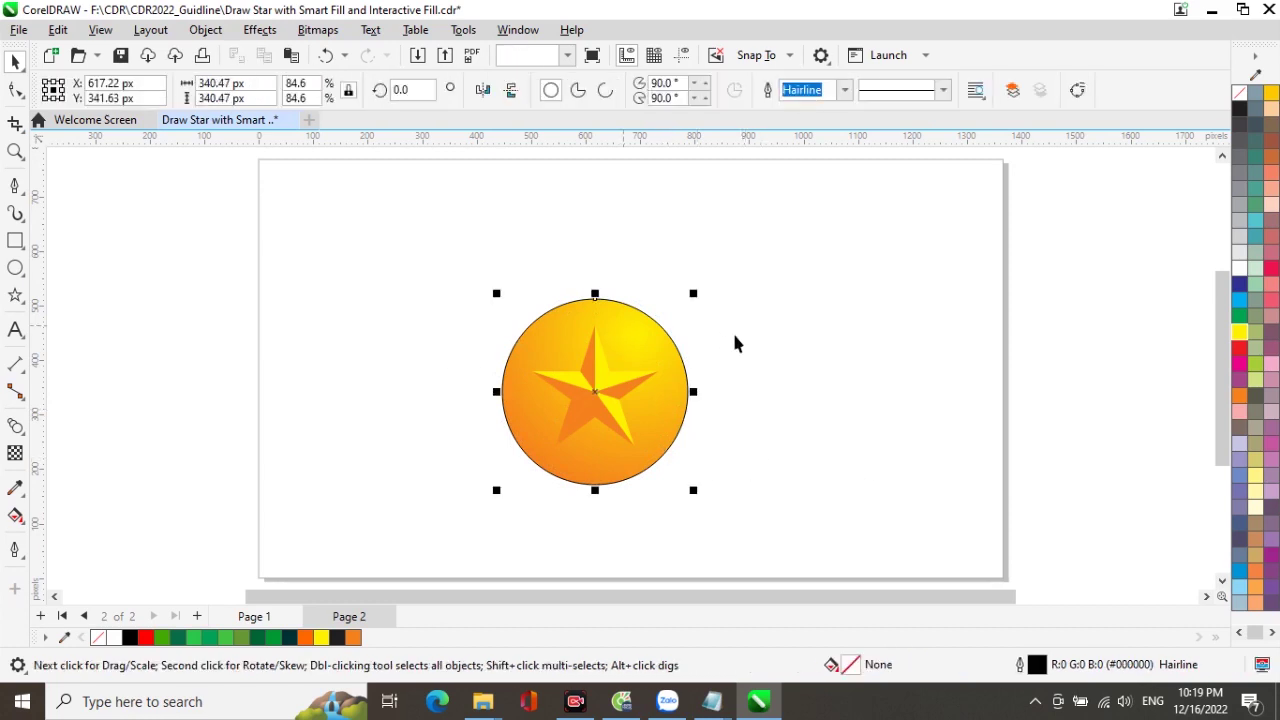
{"action": "right_click", "coordinate": [1240, 92]}
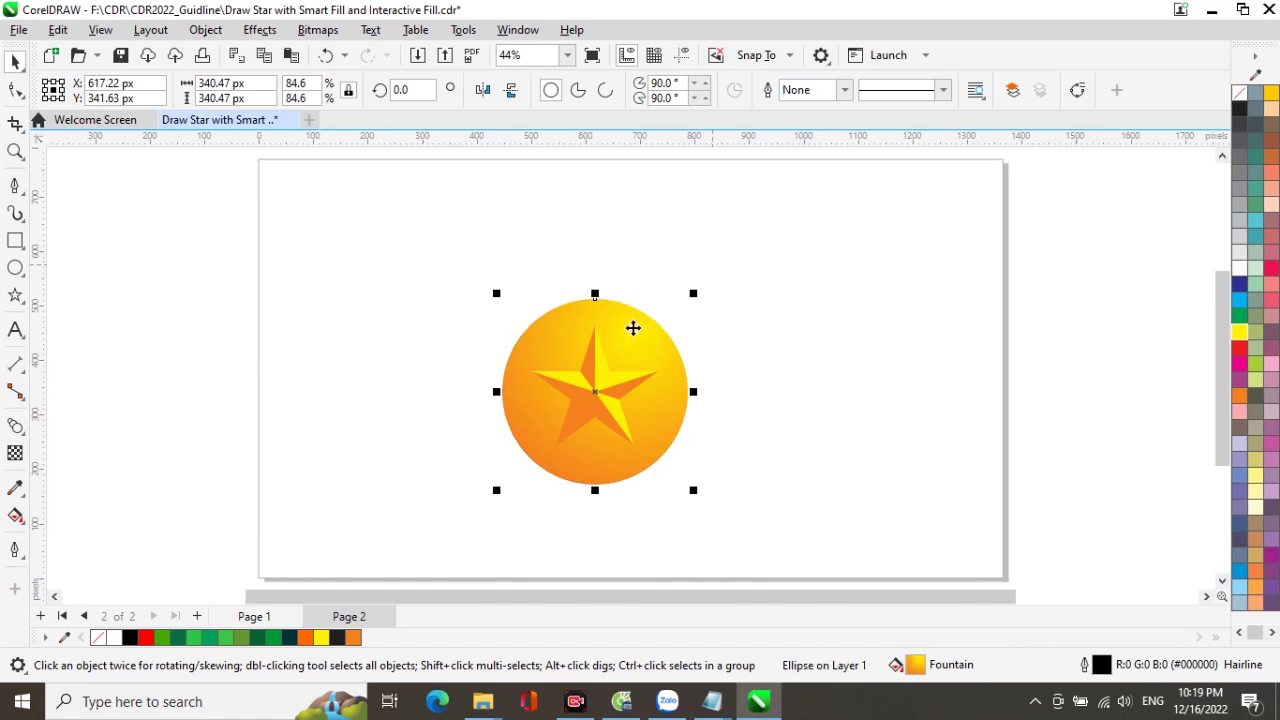
{"action": "left_click_drag", "start_coordinate": [694, 297], "coordinate": [685, 312]}
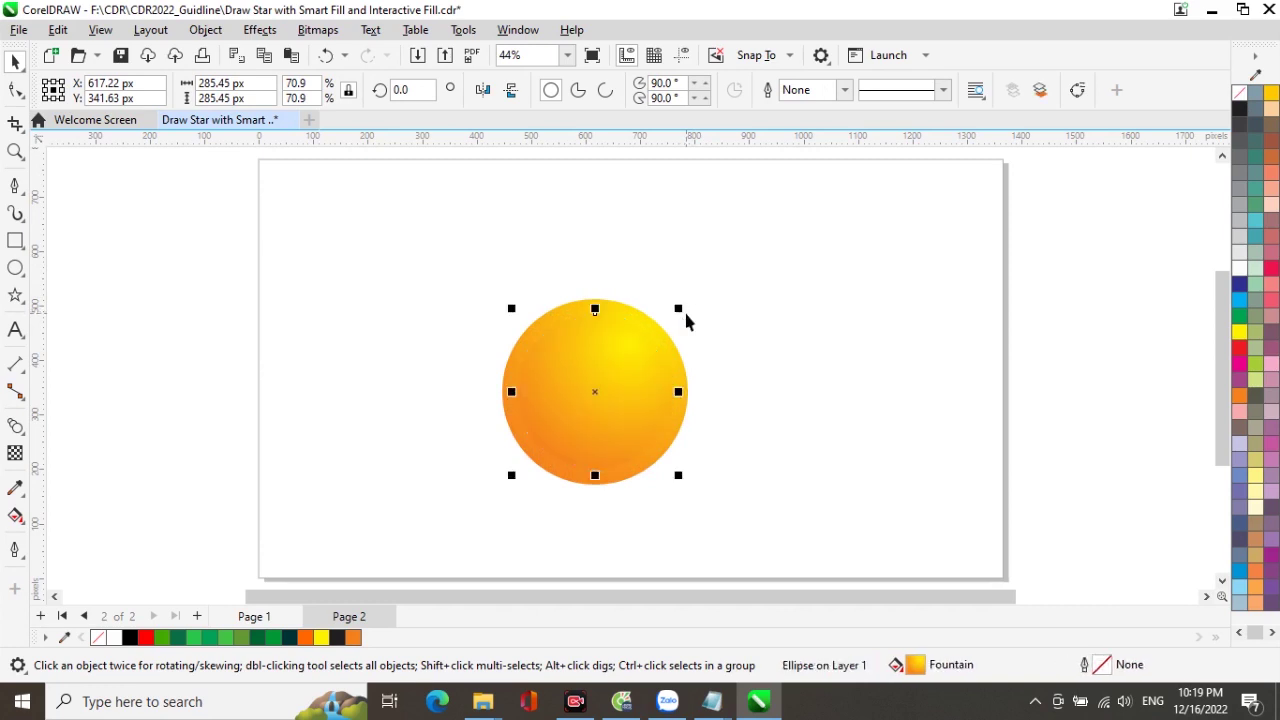
Create a concentric copy of the inner circle scaled down slightly to about 280 px
{"action": "key", "text": "z"}
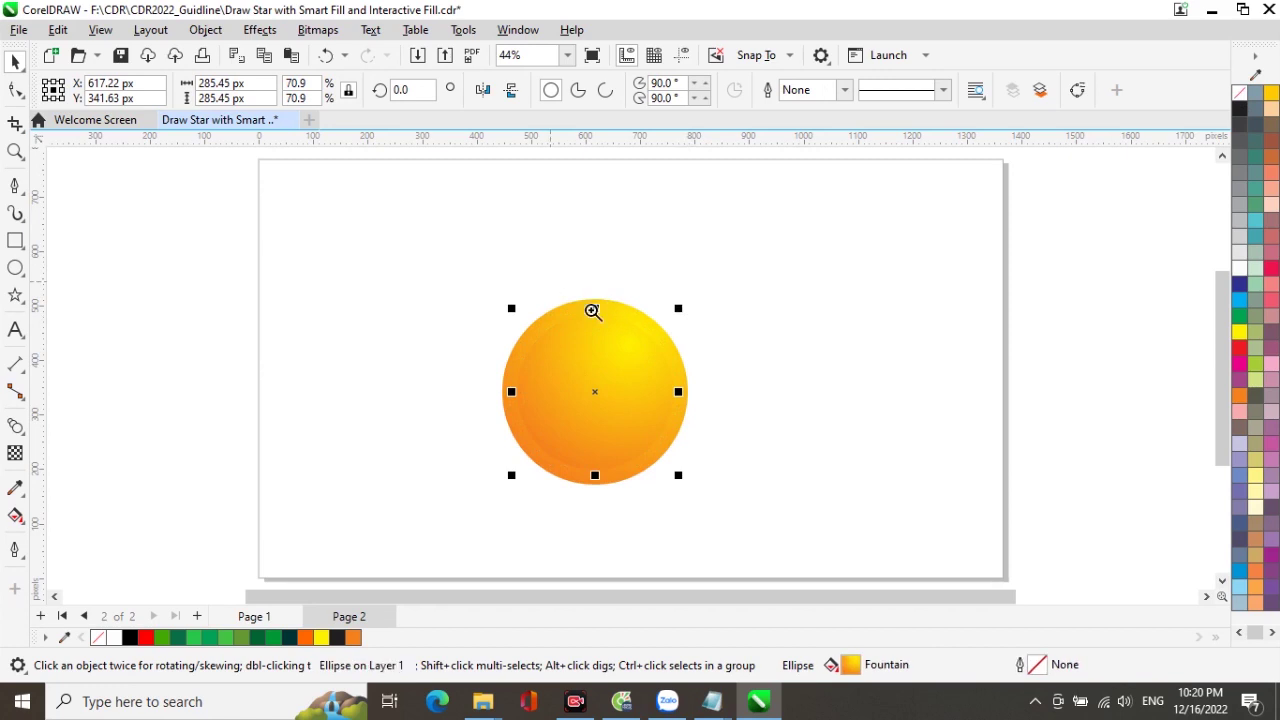
{"action": "left_click_drag", "start_coordinate": [560, 289], "coordinate": [682, 371]}
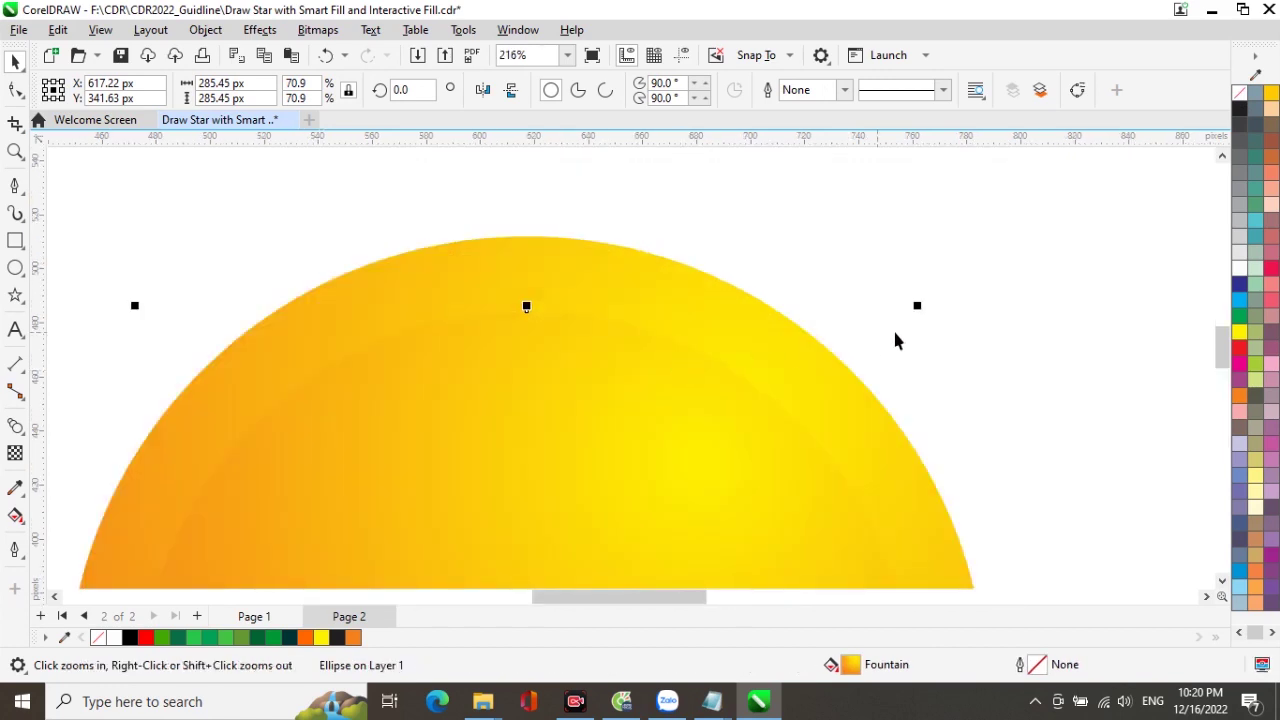
{"action": "left_click_drag", "start_coordinate": [920, 305], "coordinate": [913, 313]}
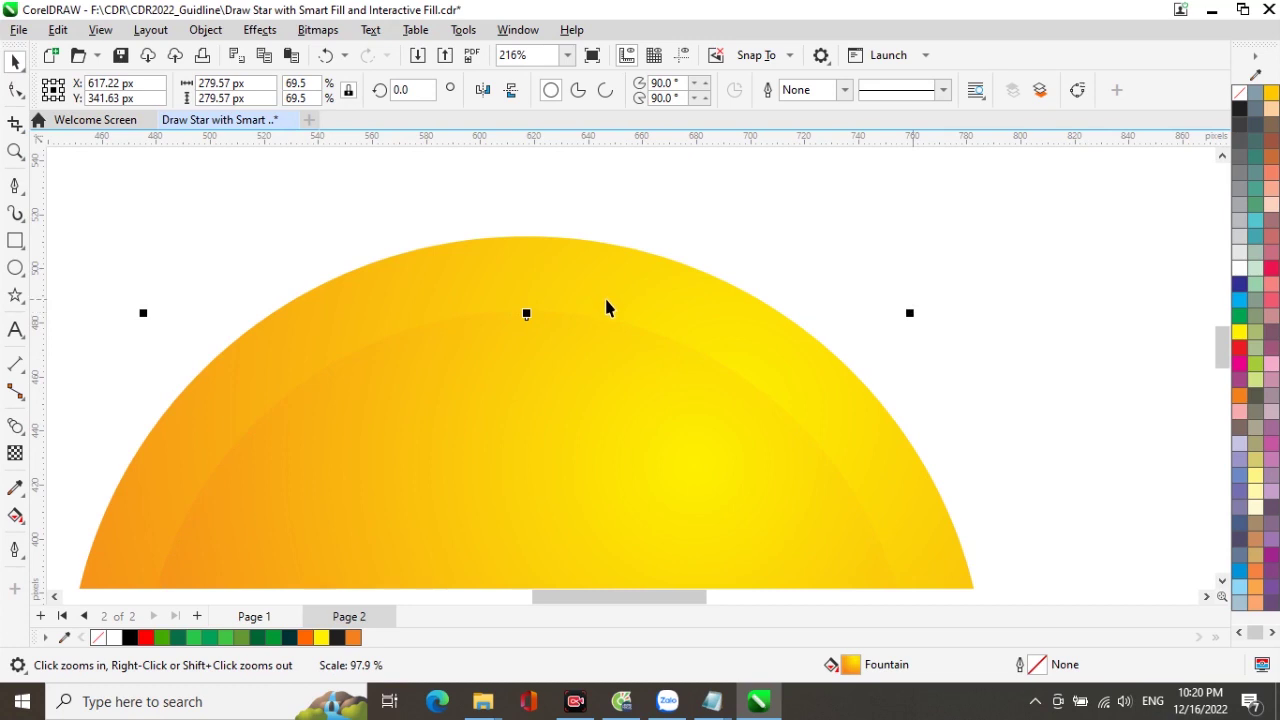
{"action": "left_click", "coordinate": [722, 238]}
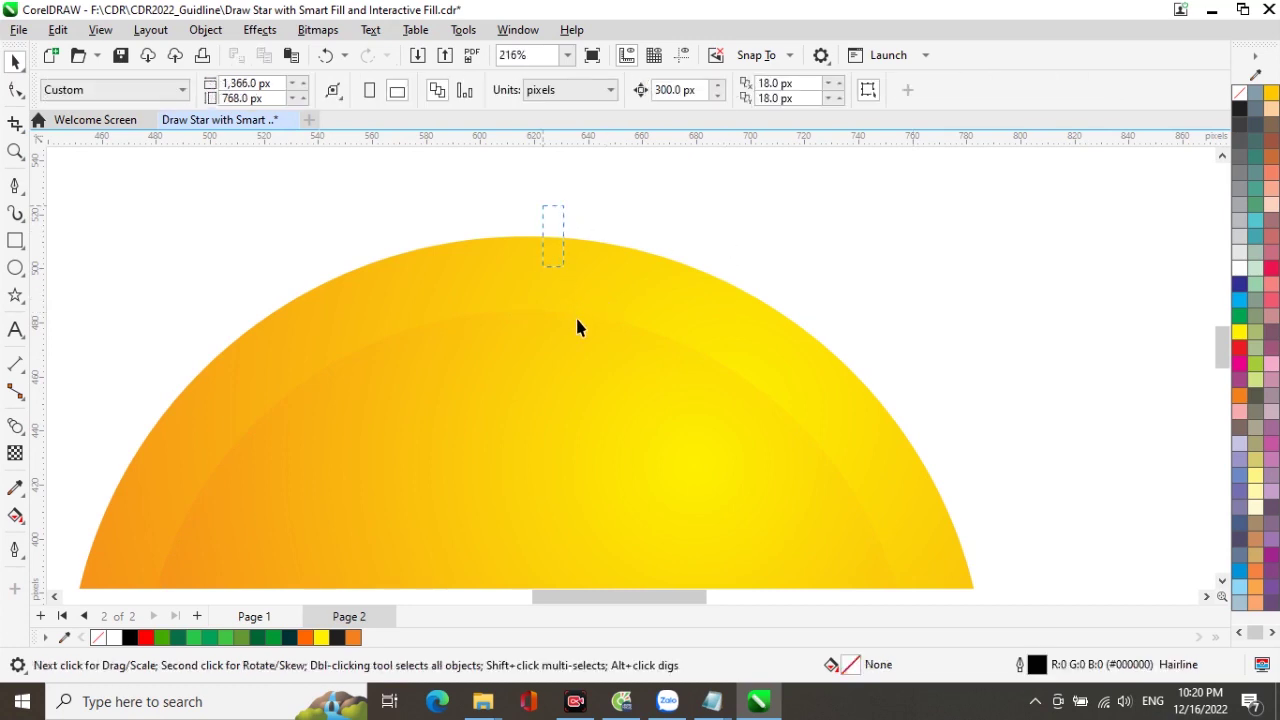
Select the two inner concentric circles without the outer one and combine them into a thin ring
{"action": "left_click_drag", "start_coordinate": [583, 348], "coordinate": [586, 333]}
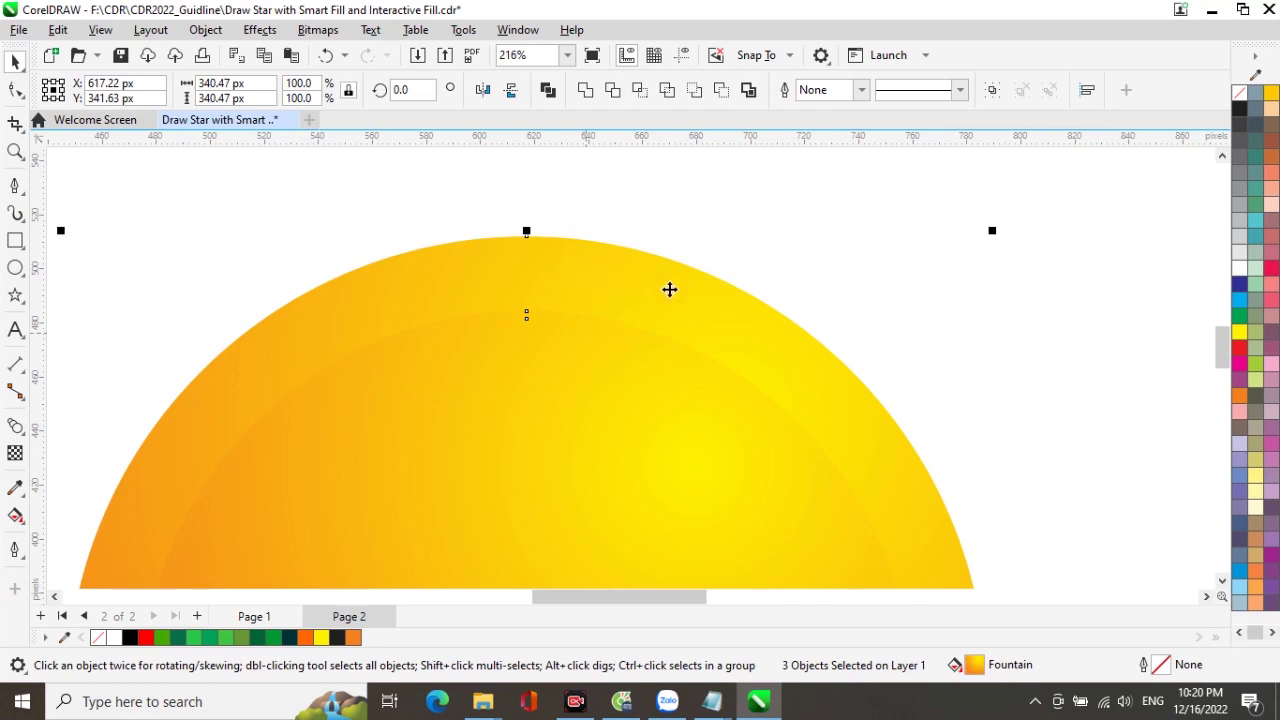
{"action": "left_click", "coordinate": [737, 322]}
{"action": "left_click", "coordinate": [656, 316]}
{"action": "left_click", "coordinate": [673, 295]}
{"action": "left_click", "coordinate": [514, 379]}
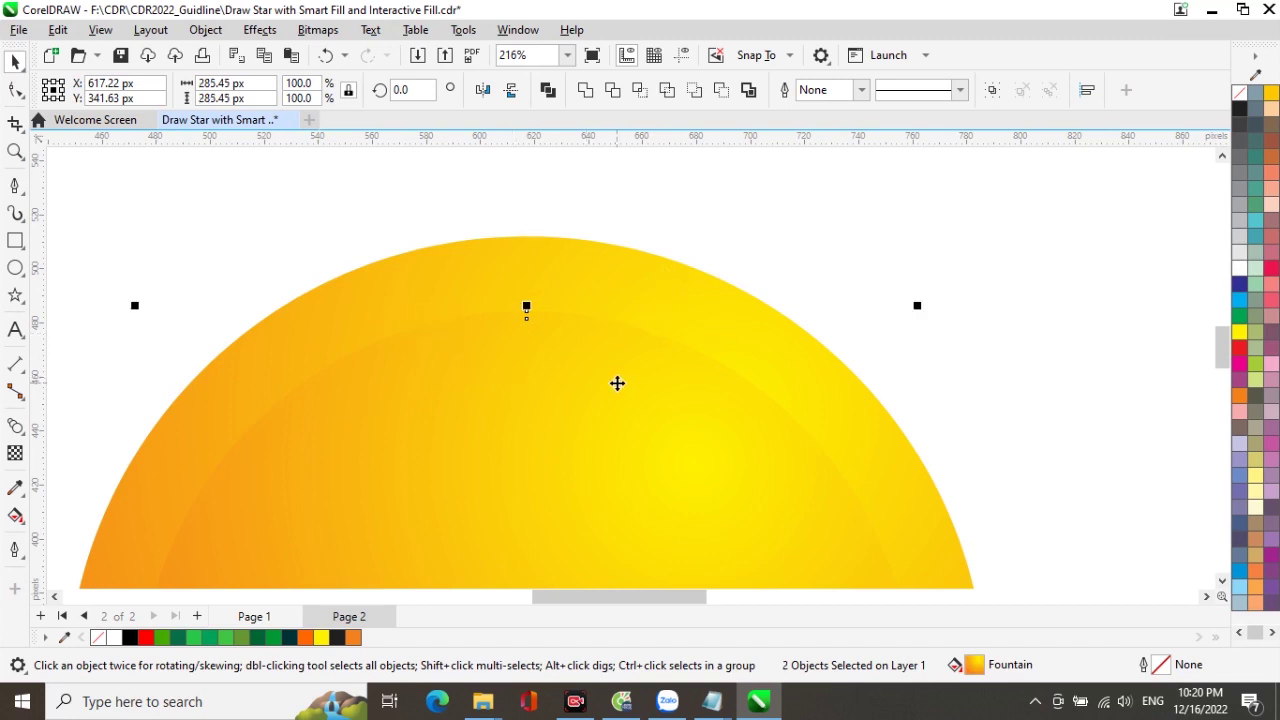
{"action": "left_click", "coordinate": [548, 92]}
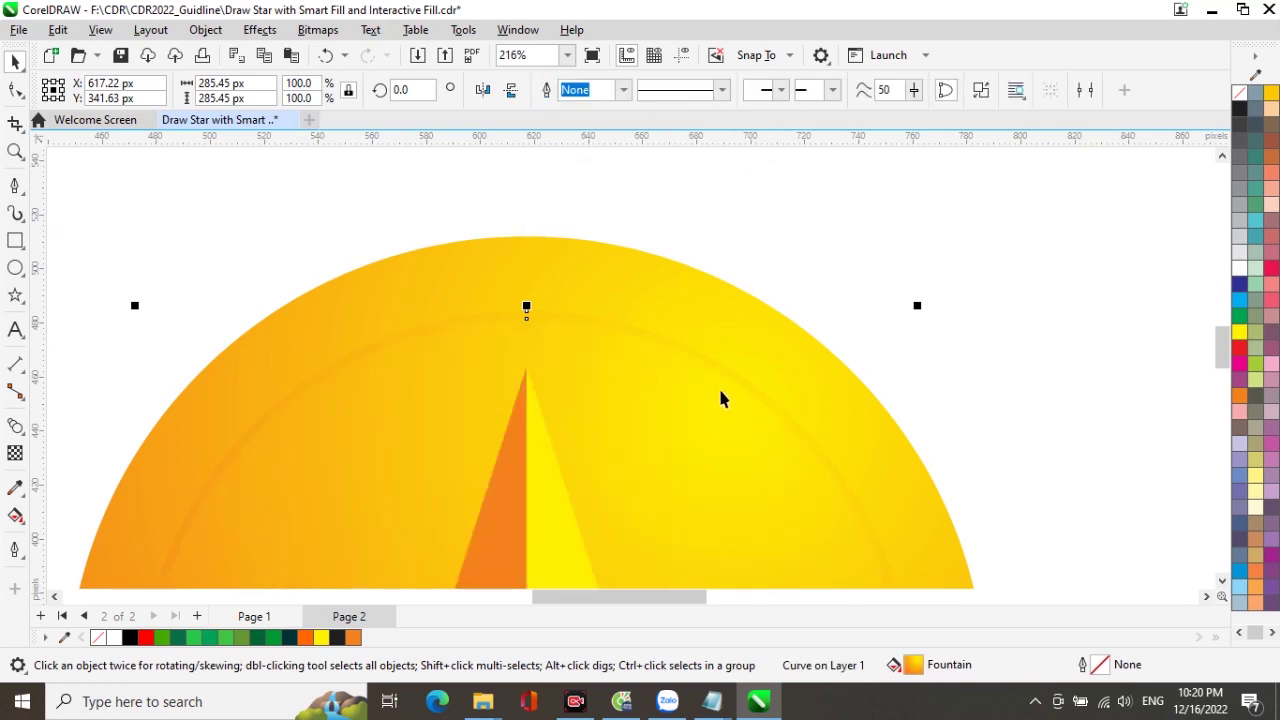
Reverse the thin ring's gradient with Interactive Fill so orange starts at the upper right and yellow ends at the lower left
{"action": "scroll", "coordinate": [606, 398], "scroll_direction": "down", "scroll_amount": 1}
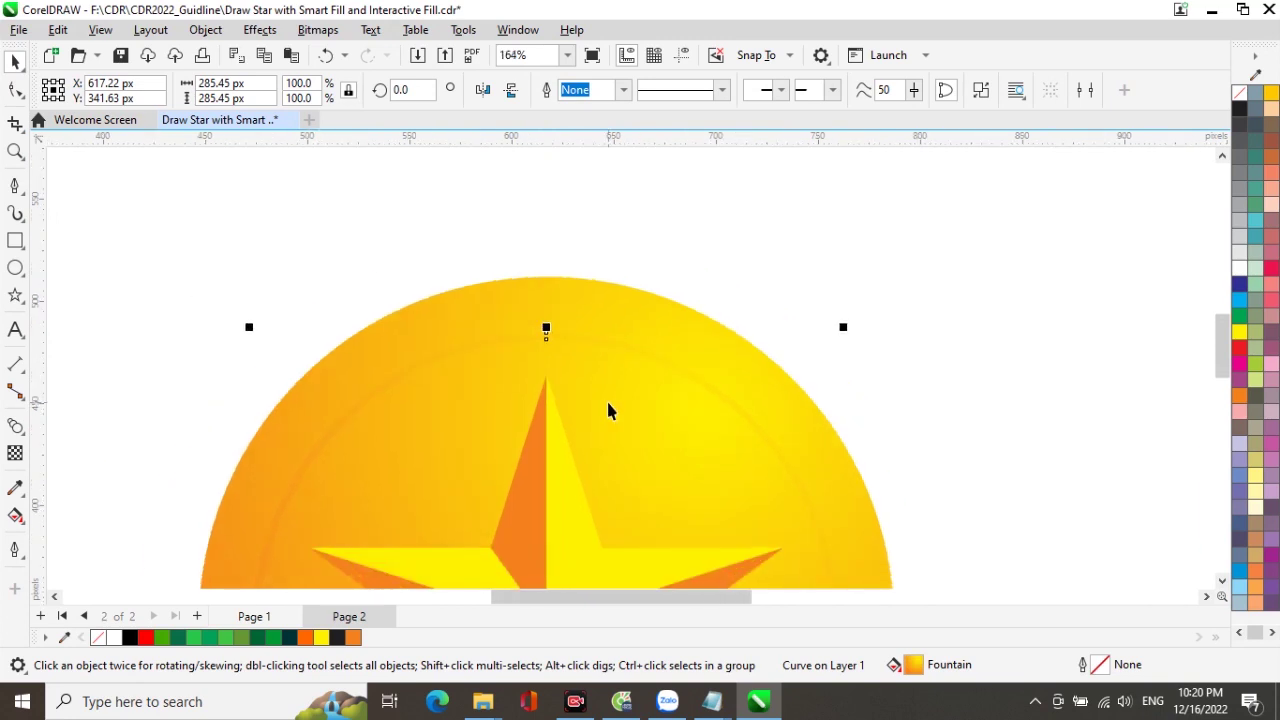
{"action": "scroll", "coordinate": [608, 410], "scroll_direction": "down", "scroll_amount": 1}
{"action": "left_click_drag", "start_coordinate": [871, 314], "coordinate": [857, 291]}
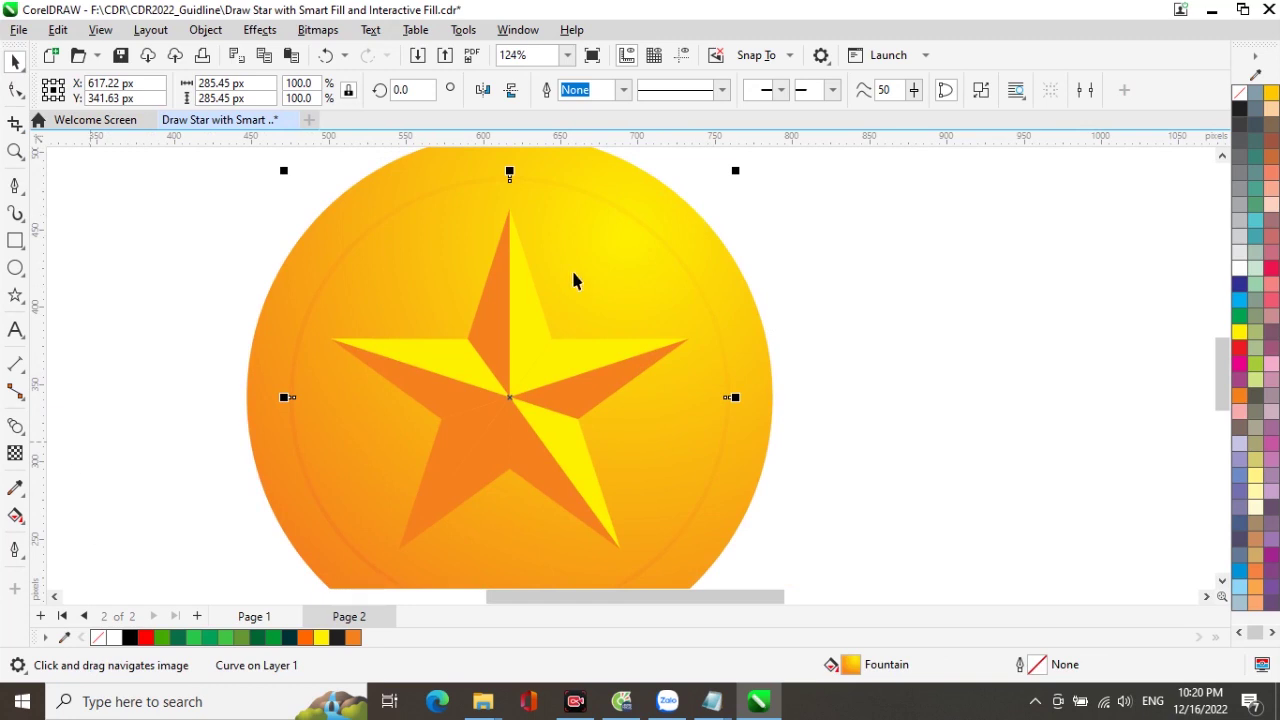
{"action": "left_click", "coordinate": [16, 517]}
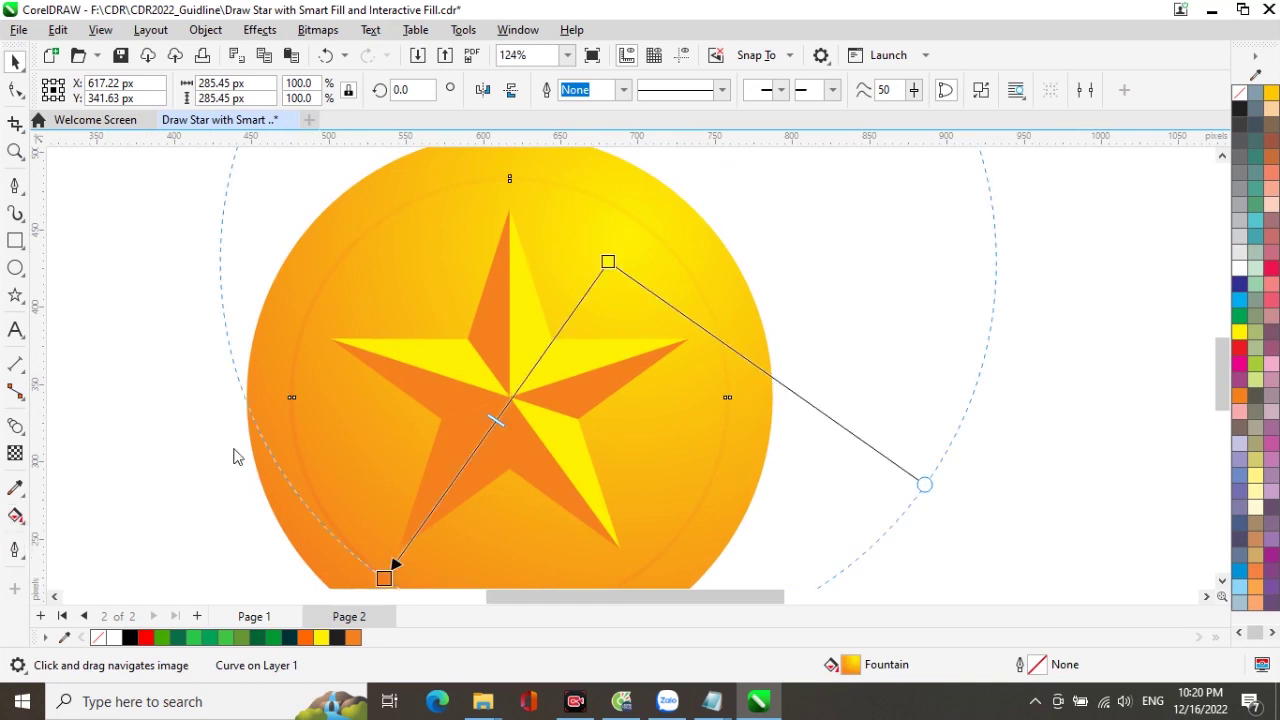
{"action": "scroll", "coordinate": [597, 340], "scroll_direction": "down", "scroll_amount": 2}
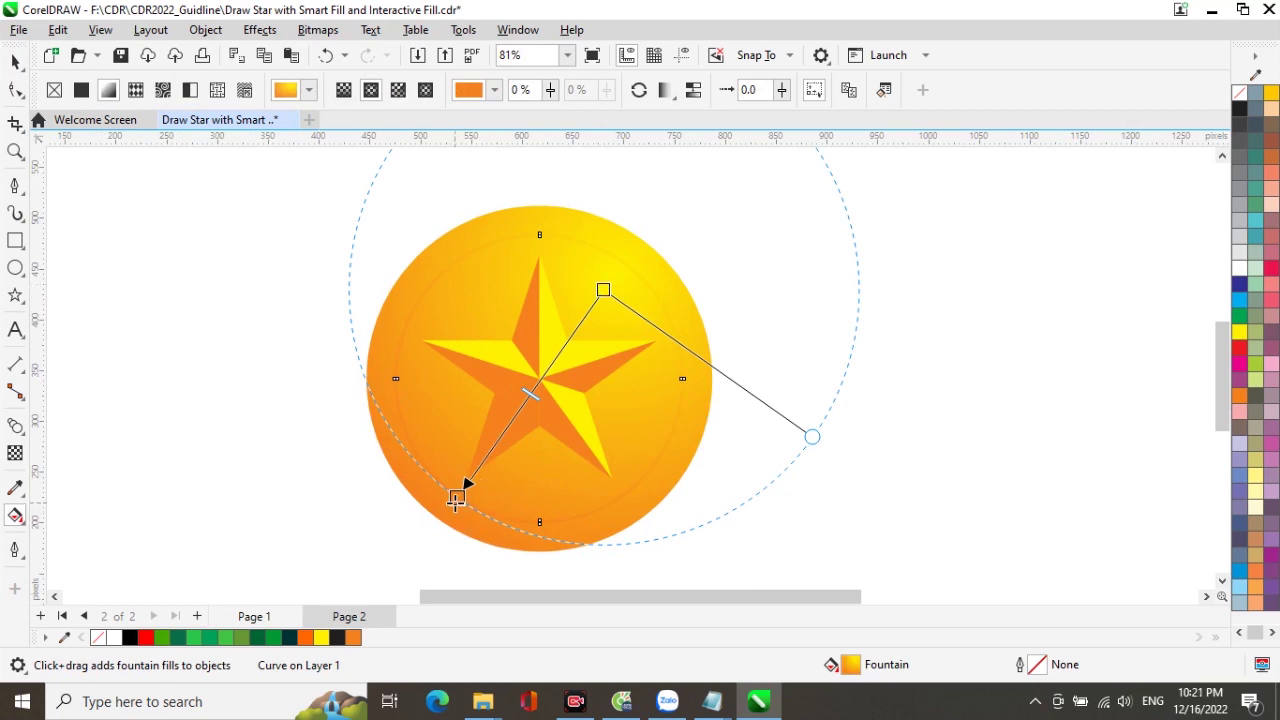
{"action": "left_click", "coordinate": [639, 91]}
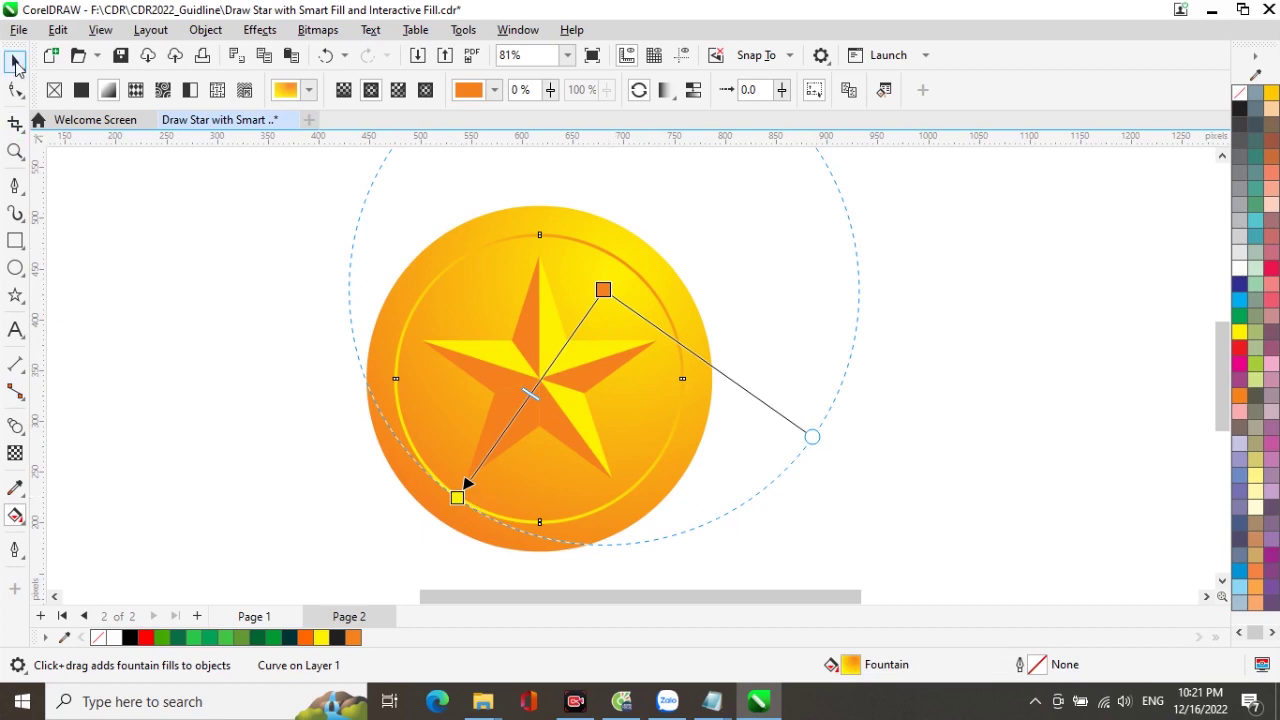
{"action": "left_click", "coordinate": [15, 62]}
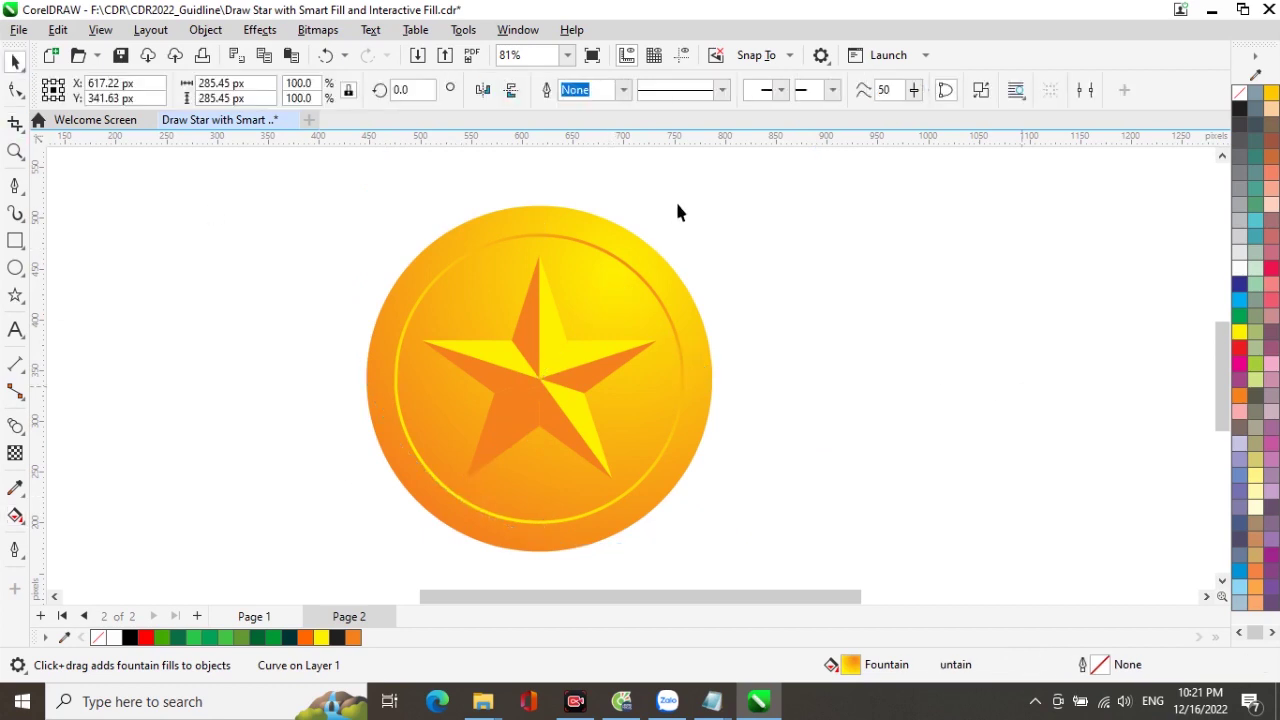
{"action": "left_click", "coordinate": [658, 225]}
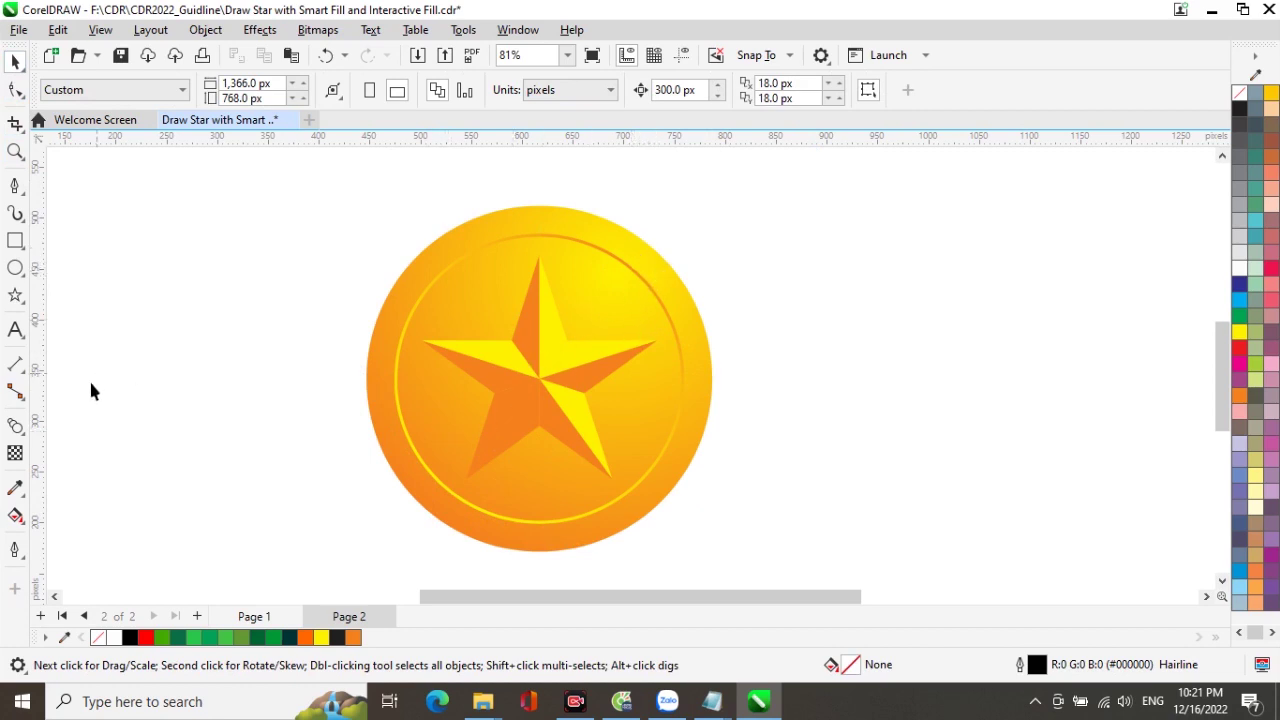
Shrink the outer circle's radial gradient by moving its yellow center toward the star's upper-right notch and its orange end slightly inward
{"action": "left_click", "coordinate": [699, 404]}
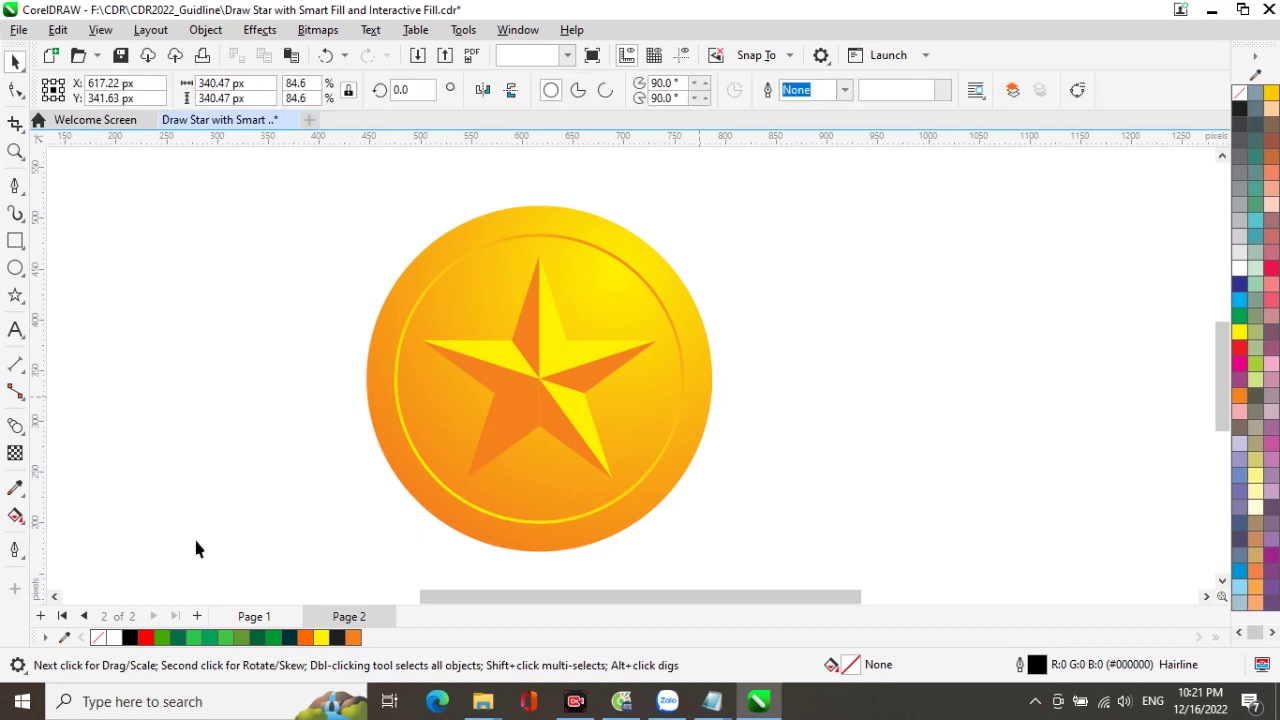
{"action": "left_click", "coordinate": [15, 517]}
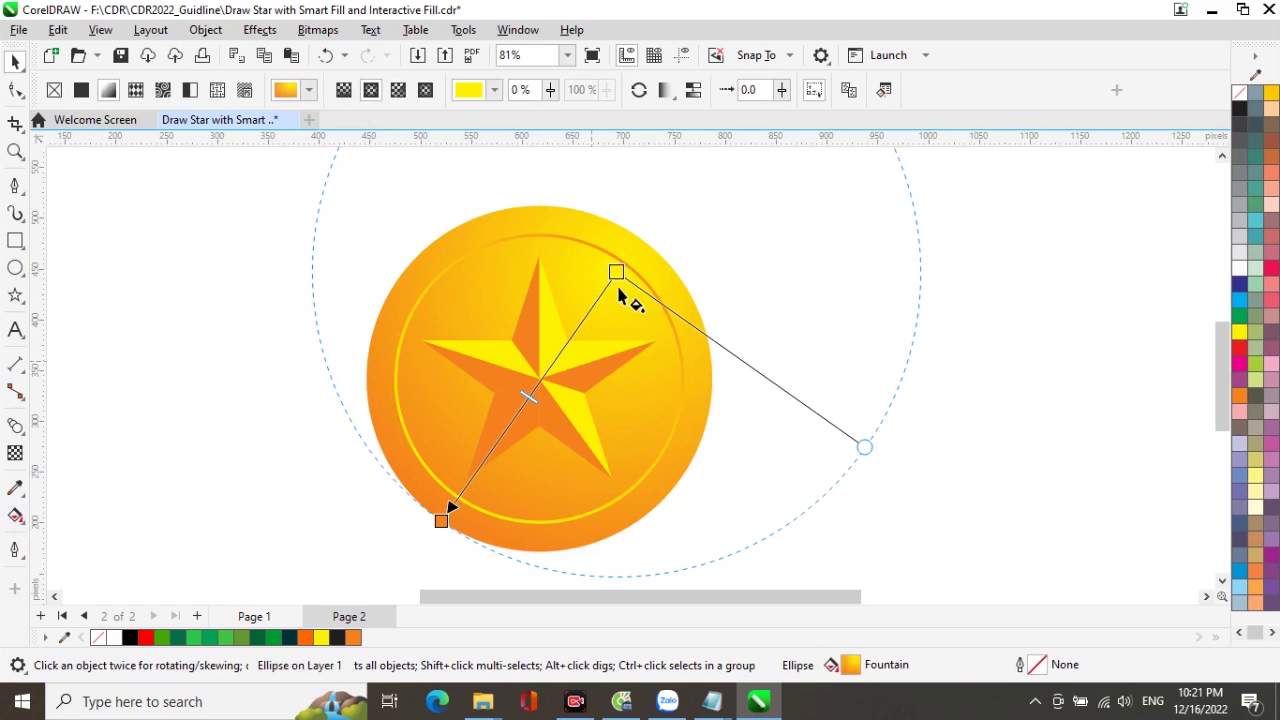
{"action": "left_click_drag", "start_coordinate": [615, 272], "coordinate": [594, 285]}
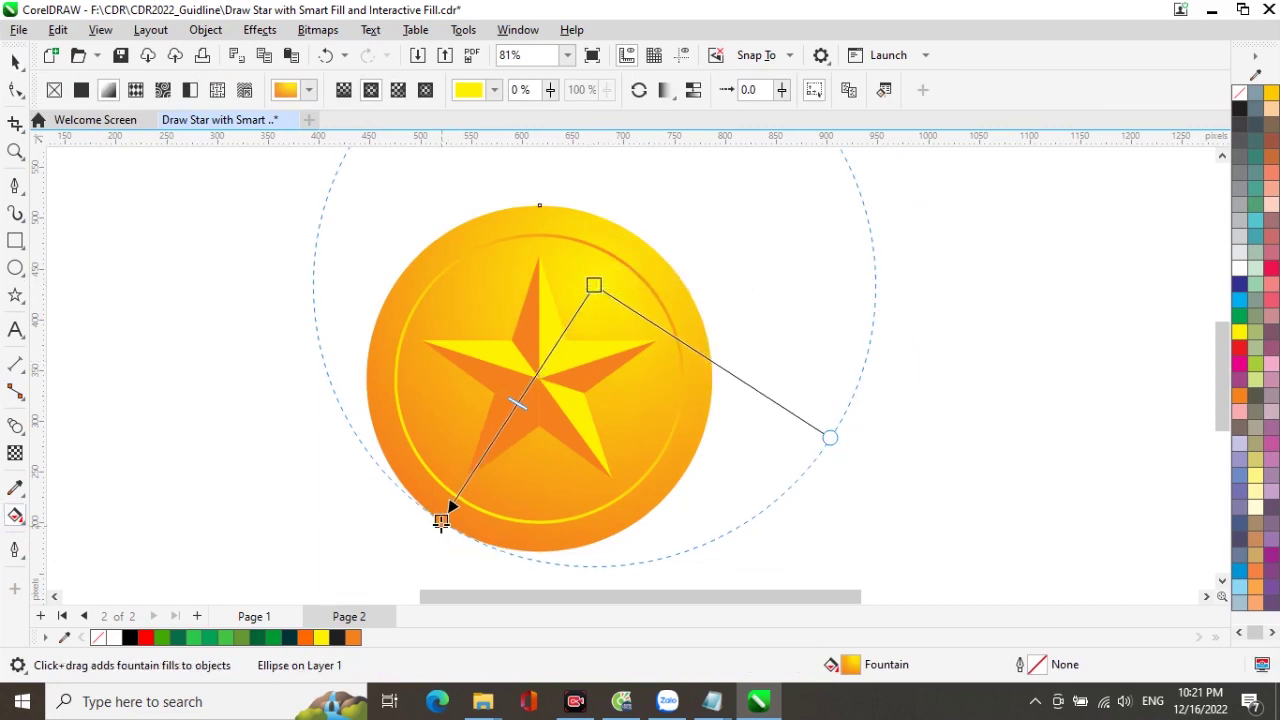
{"action": "left_click_drag", "start_coordinate": [447, 508], "coordinate": [457, 492]}
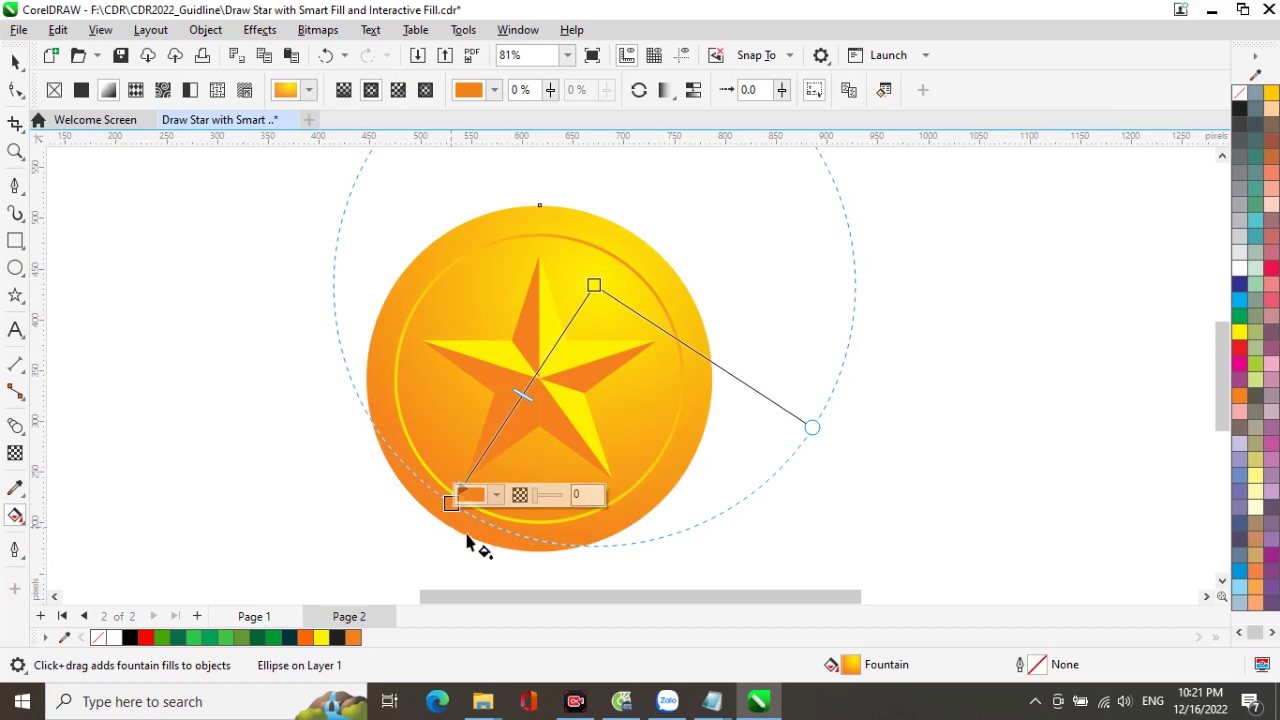
{"action": "left_click_drag", "start_coordinate": [594, 286], "coordinate": [580, 310]}
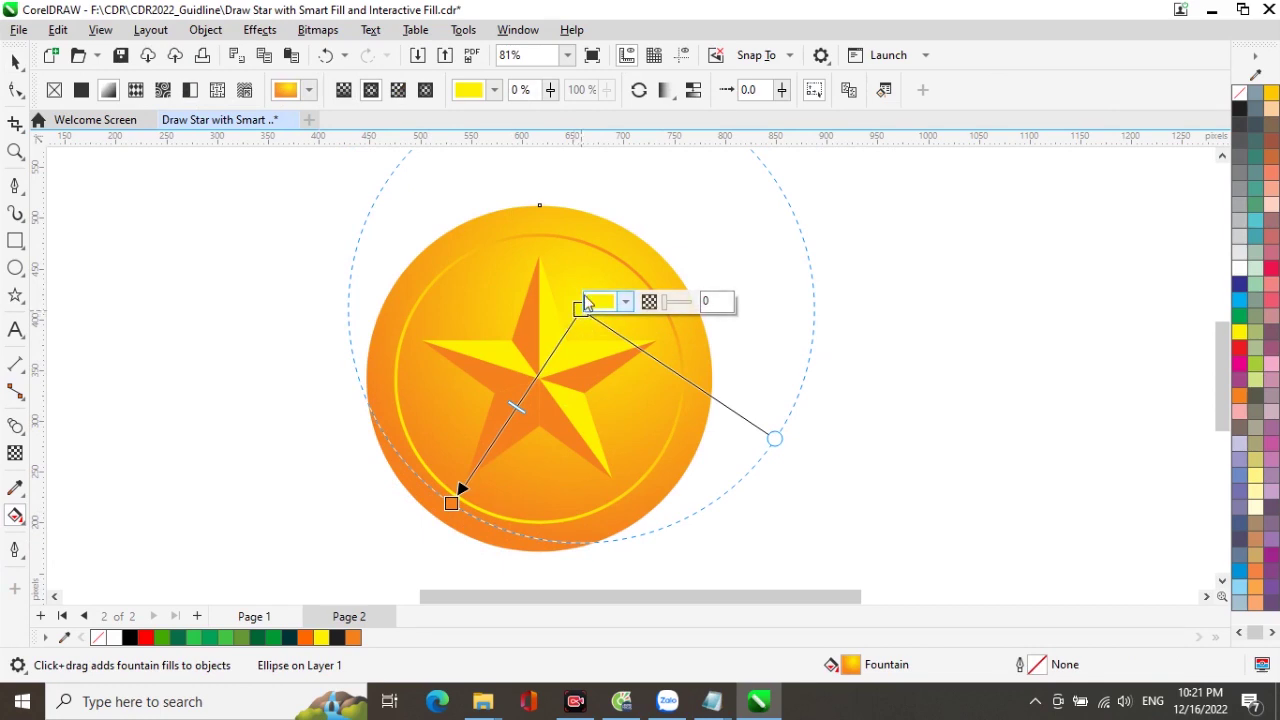
{"action": "mouse_move", "coordinate": [587, 305]}
{"action": "left_mouse_down"}
{"action": "mouse_move", "coordinate": [509, 320]}
{"action": "mouse_move", "coordinate": [581, 309]}
{"action": "left_mouse_up"}
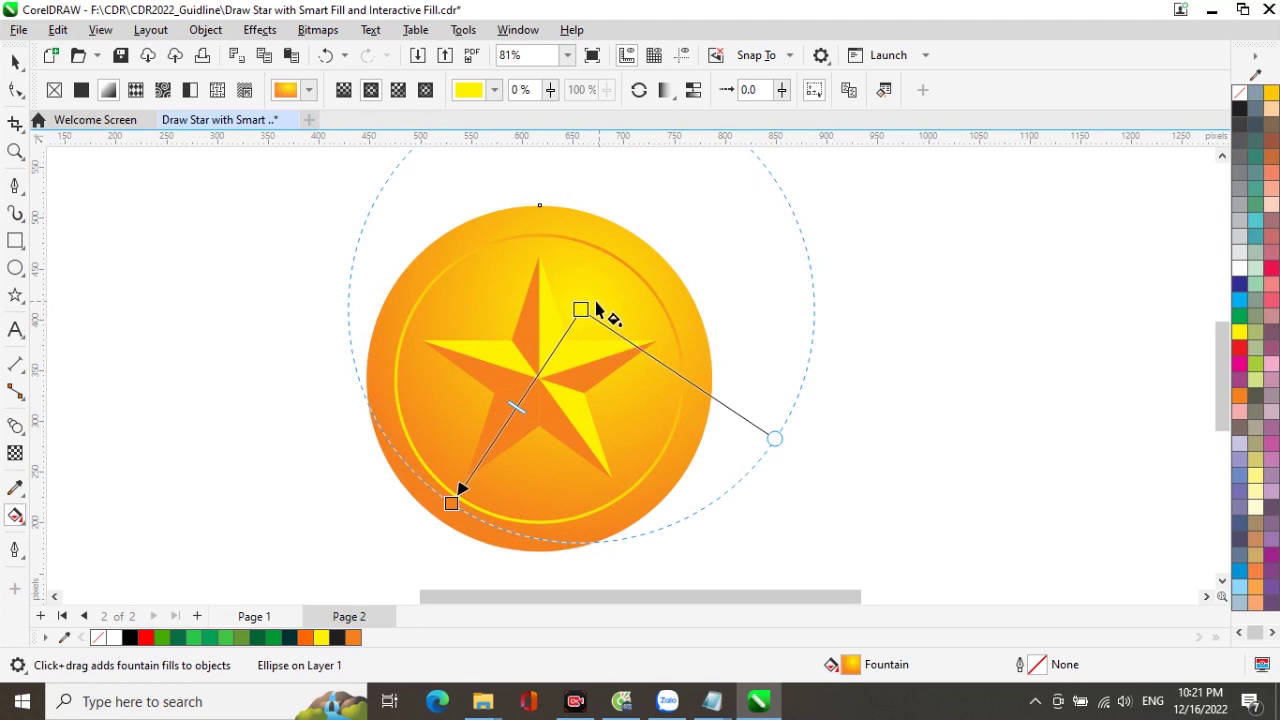
{"action": "left_click", "coordinate": [15, 62]}
{"action": "left_click", "coordinate": [874, 348]}
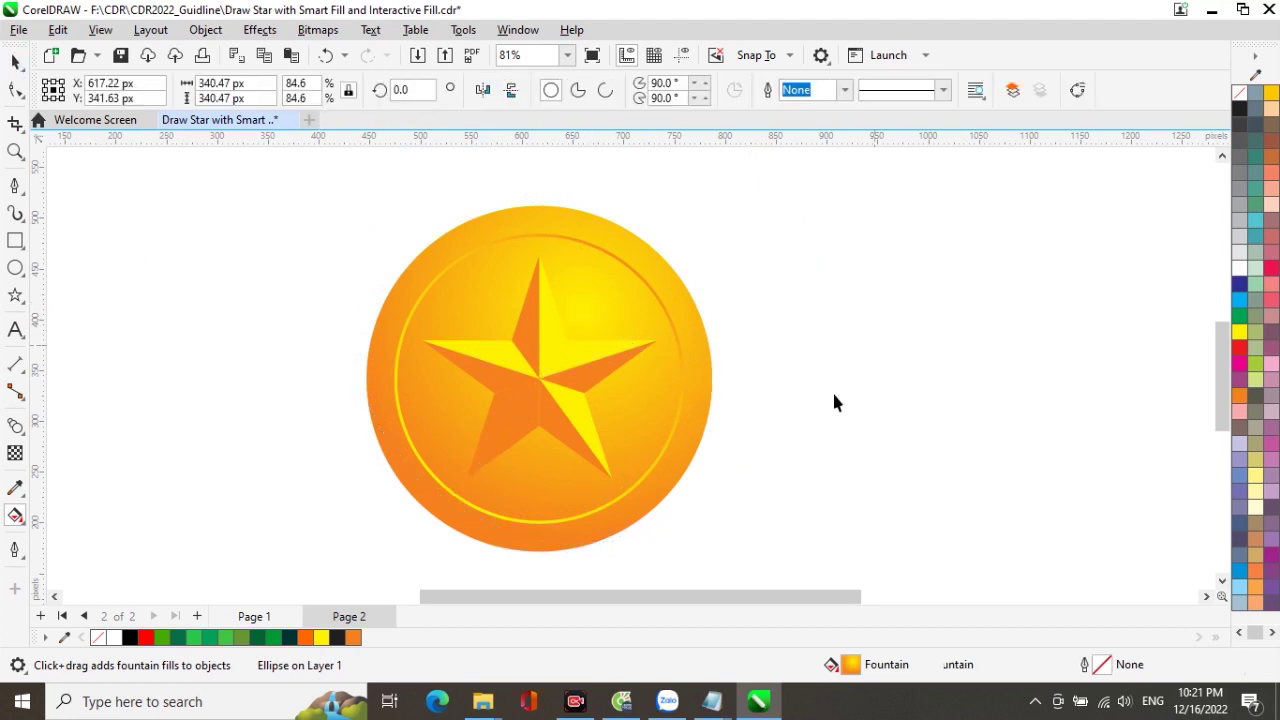
Move the orange start of the thin ring's gradient slightly inward, to just above the star's upper-right notch
{"action": "left_click", "coordinate": [620, 263]}
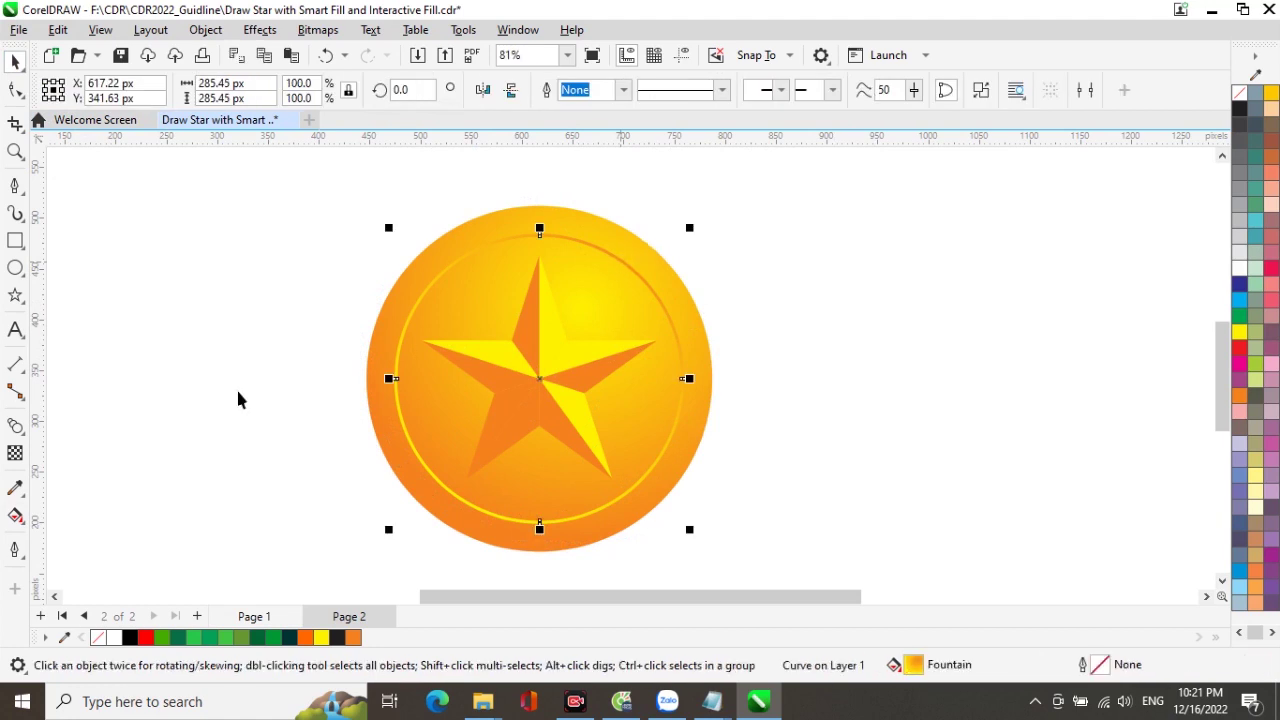
{"action": "left_click", "coordinate": [13, 514]}
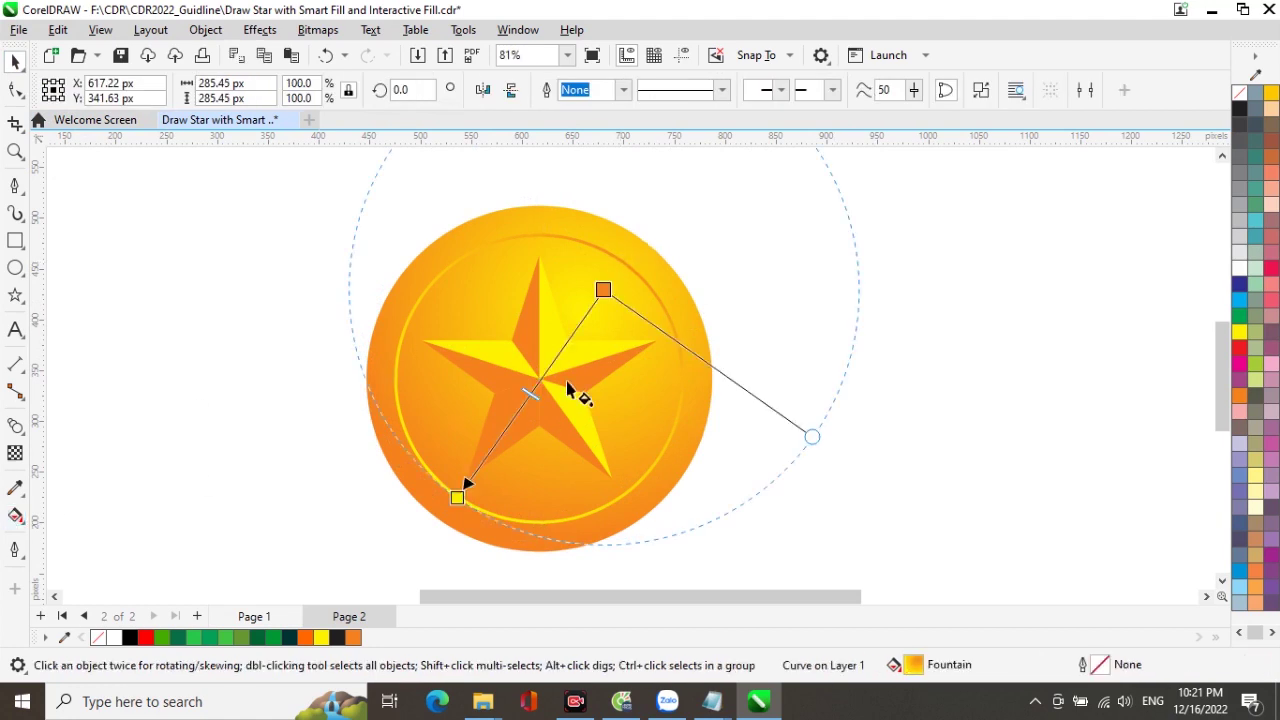
{"action": "left_click_drag", "start_coordinate": [604, 291], "coordinate": [564, 324]}
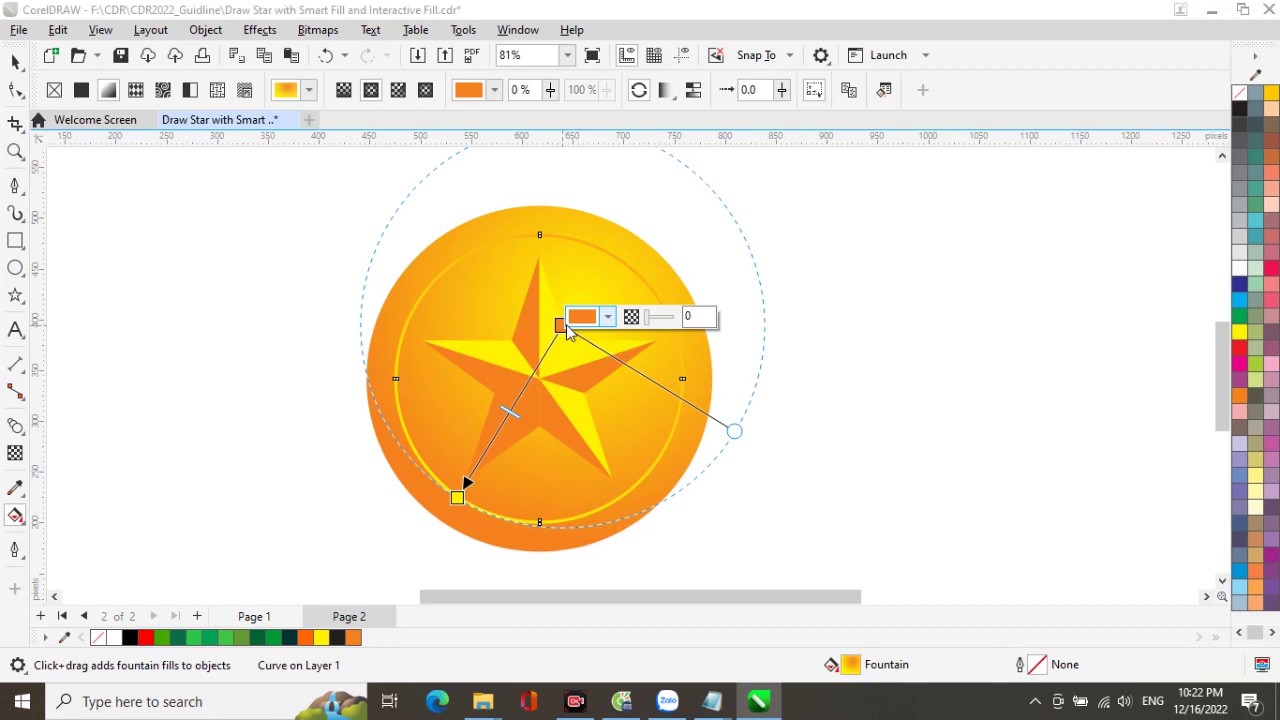
{"action": "left_click", "coordinate": [576, 318]}
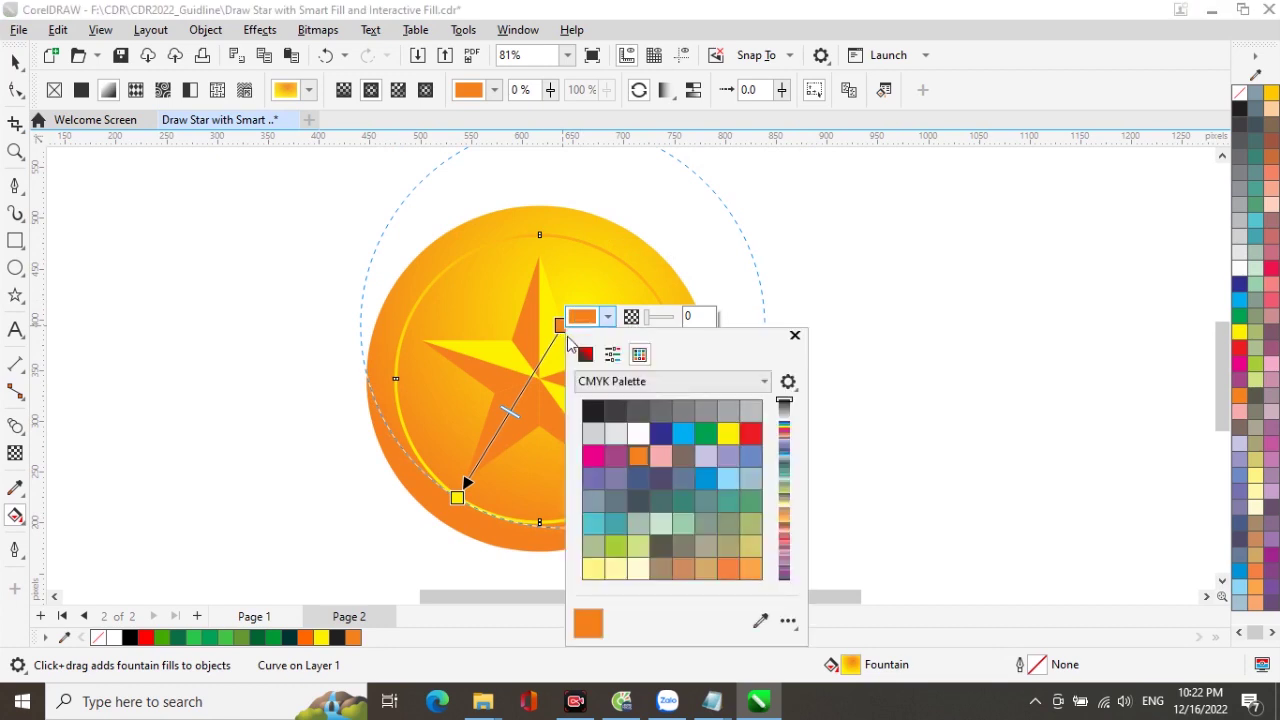
{"action": "left_click", "coordinate": [572, 334]}
{"action": "left_click_drag", "start_coordinate": [564, 320], "coordinate": [581, 291]}
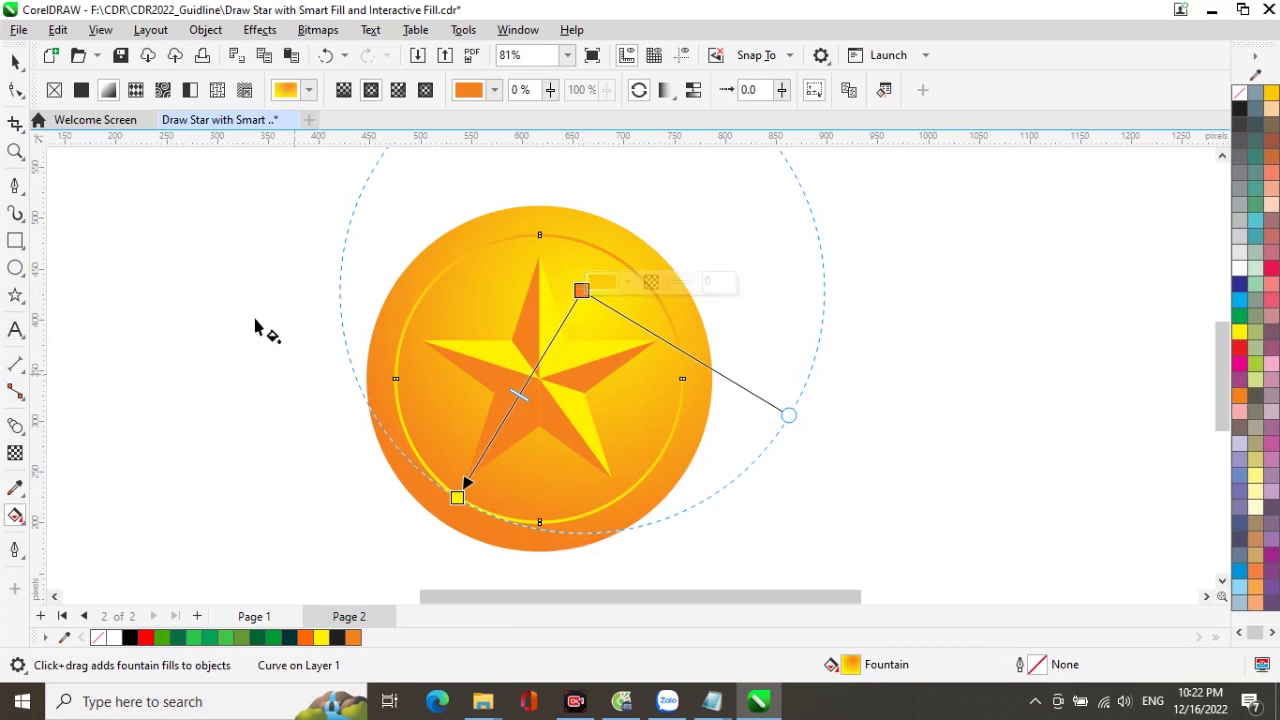
{"action": "left_click", "coordinate": [15, 62]}
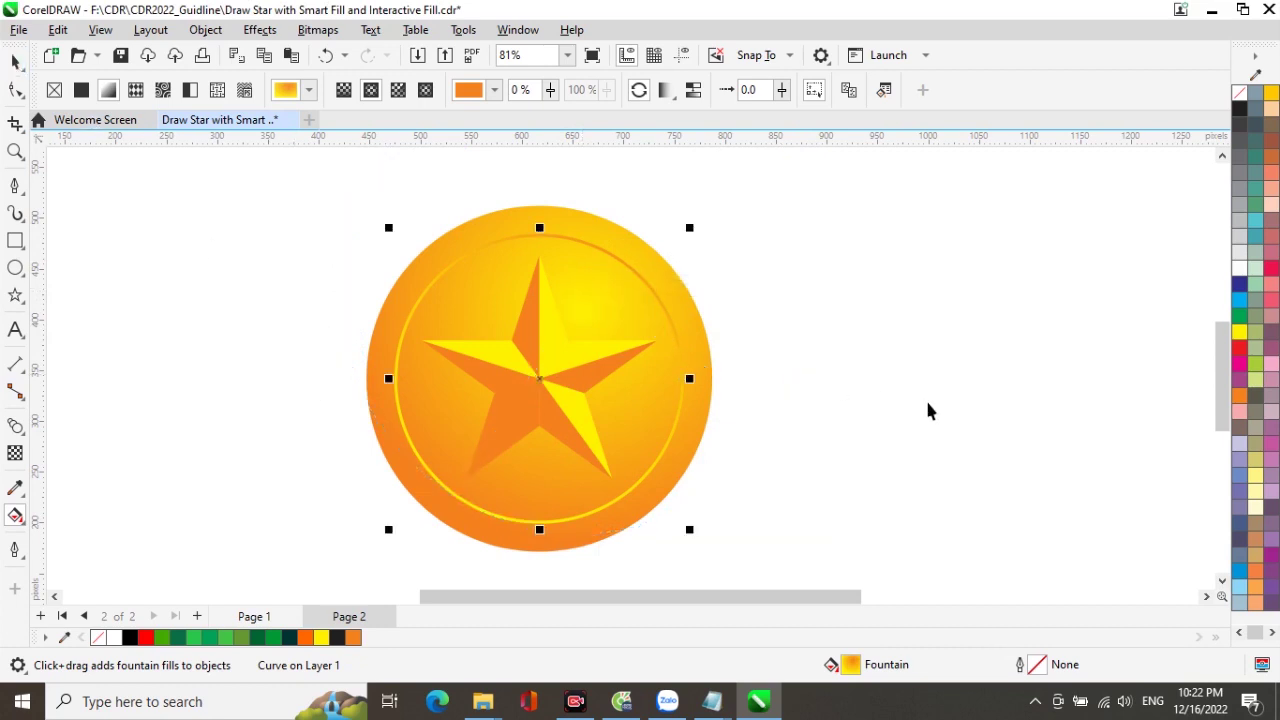
{"action": "left_click", "coordinate": [829, 466]}
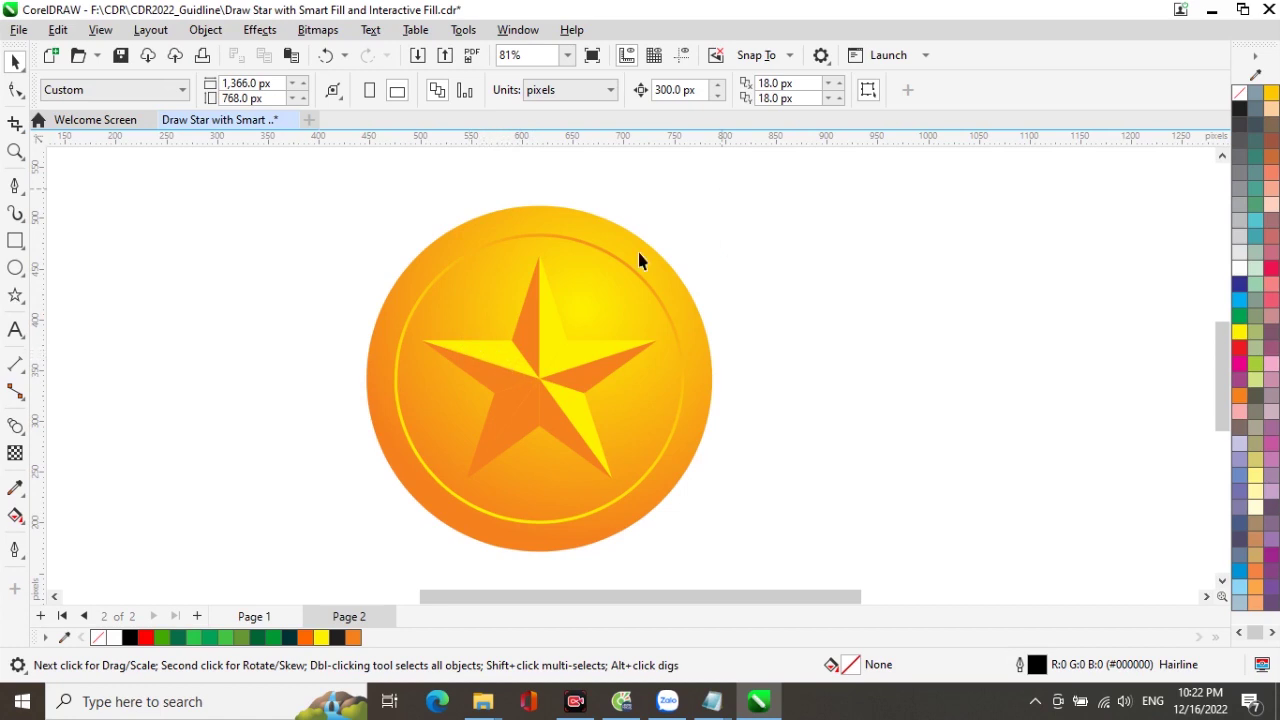
Ungroup the star and tint the orange left facet of its top point with a little yellow
{"action": "left_click", "coordinate": [531, 341]}
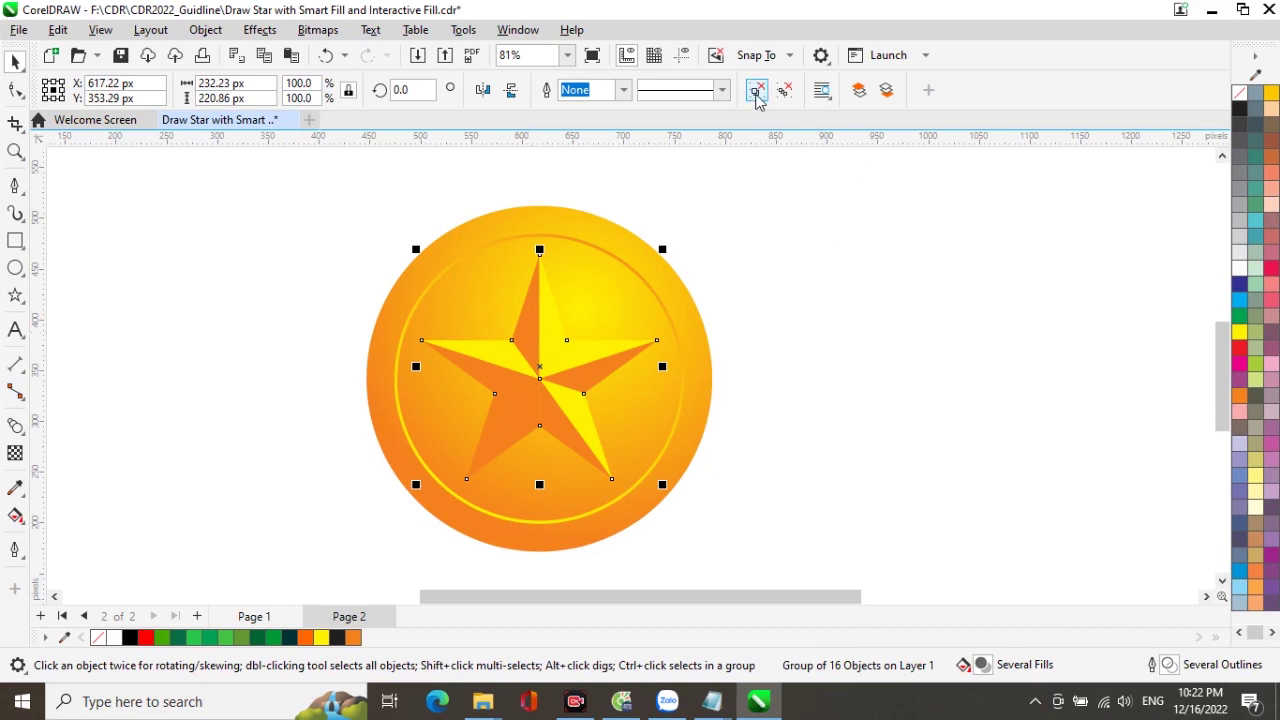
{"action": "left_click", "coordinate": [752, 256]}
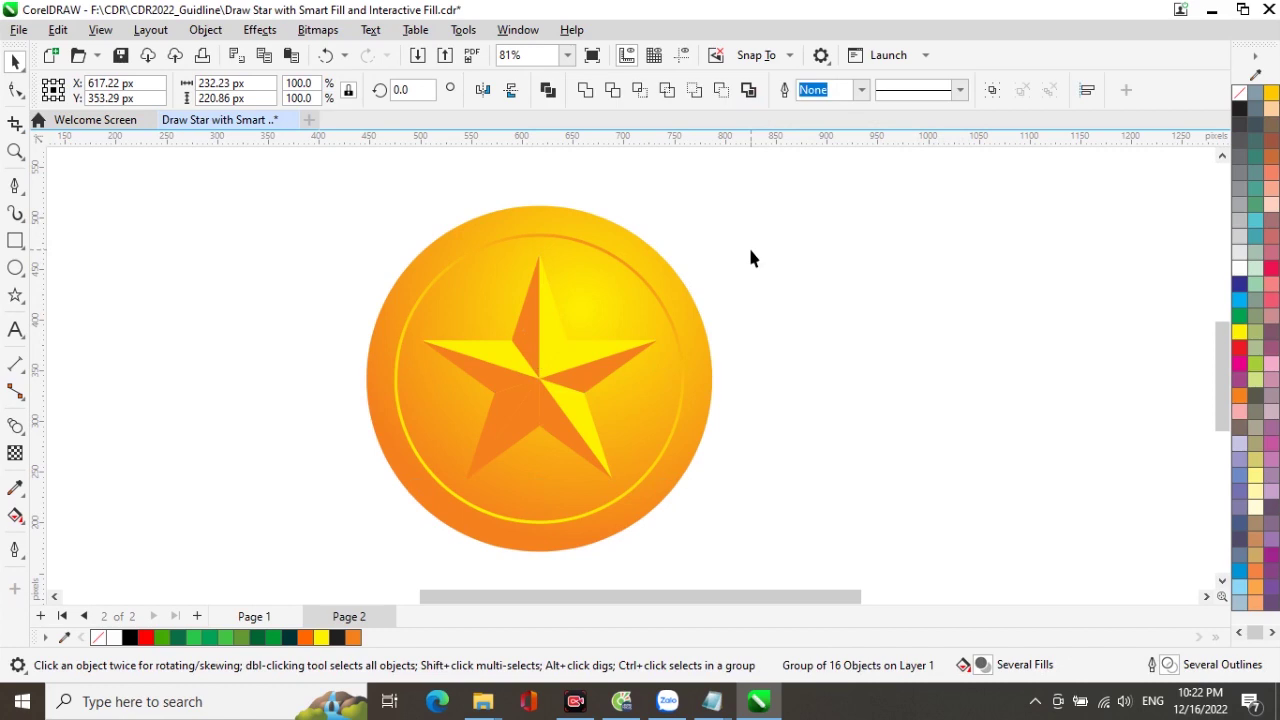
{"action": "left_click", "coordinate": [533, 343]}
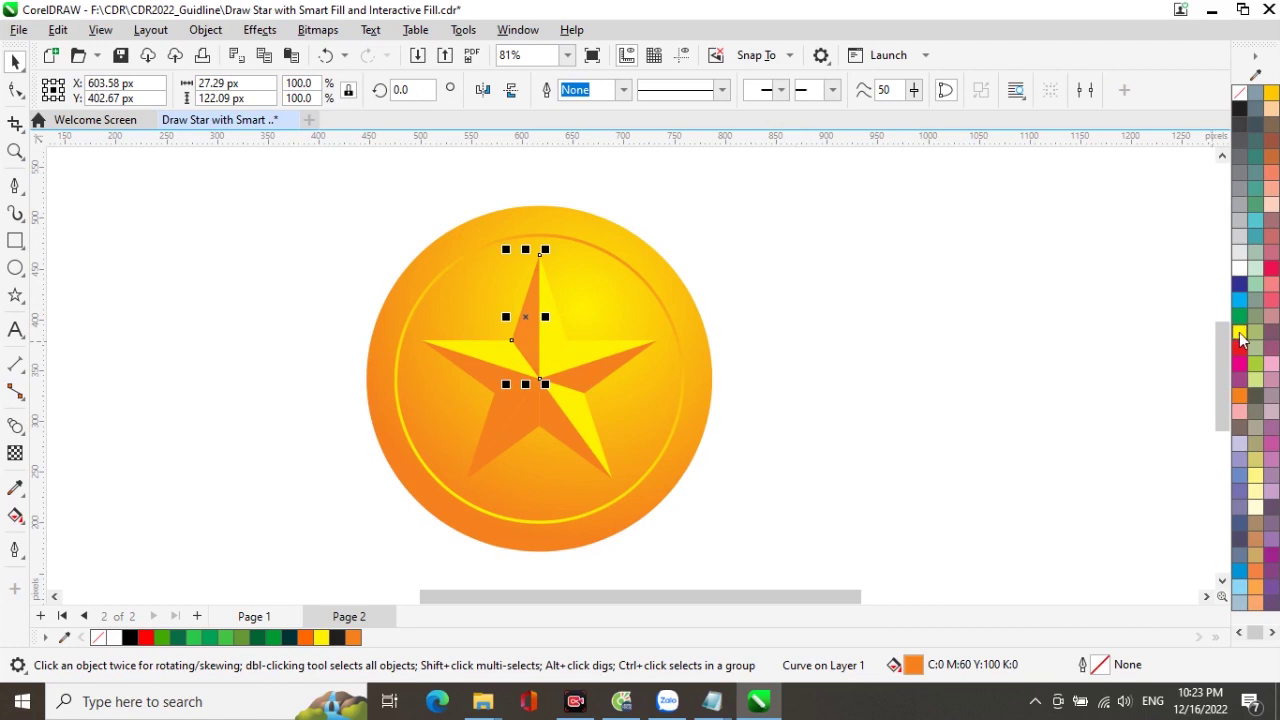
{"action": "left_click", "coordinate": [836, 380]}
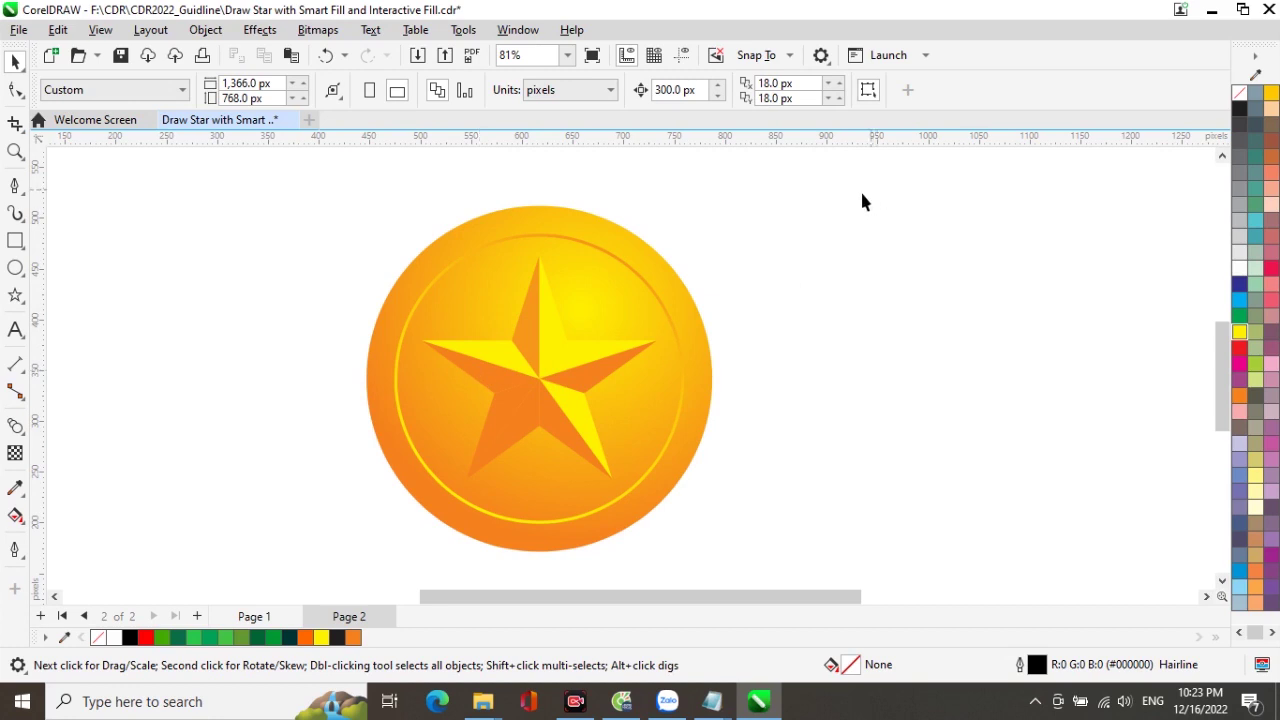
Tint the orange inner facet of the star's lower-left point with a little yellow
{"action": "left_click", "coordinate": [492, 428]}
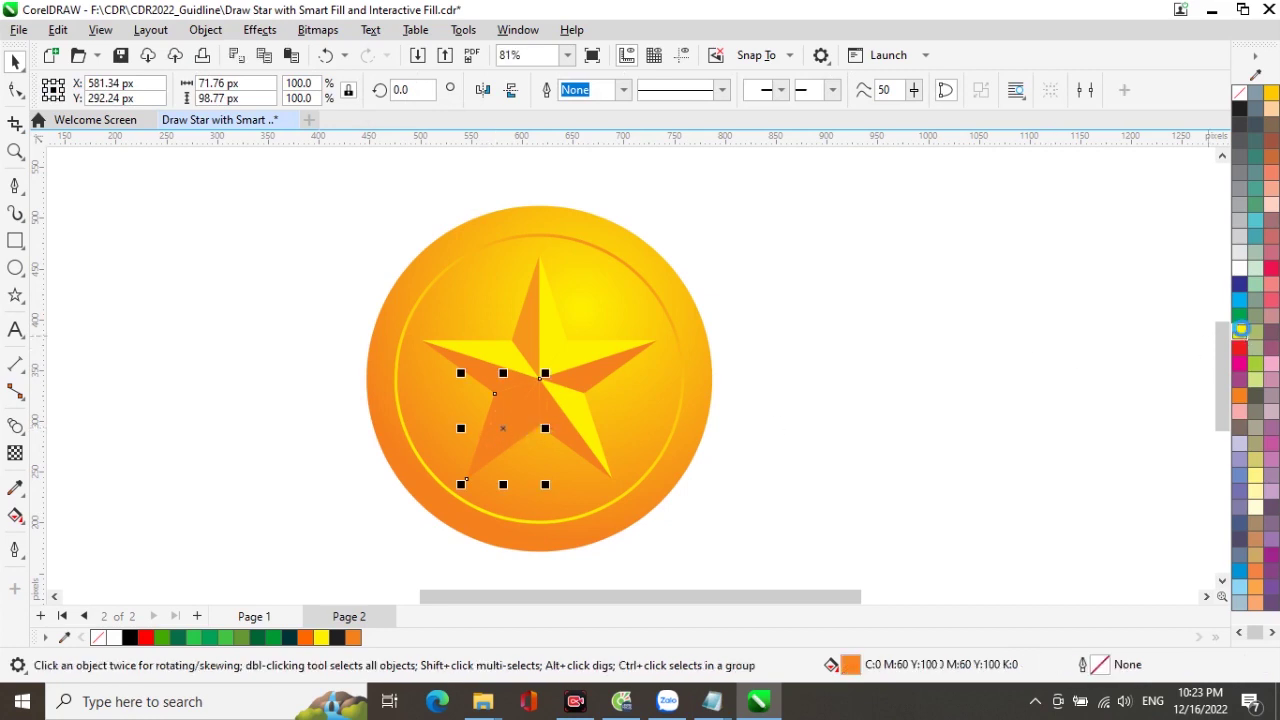
{"action": "left_click", "coordinate": [845, 522]}
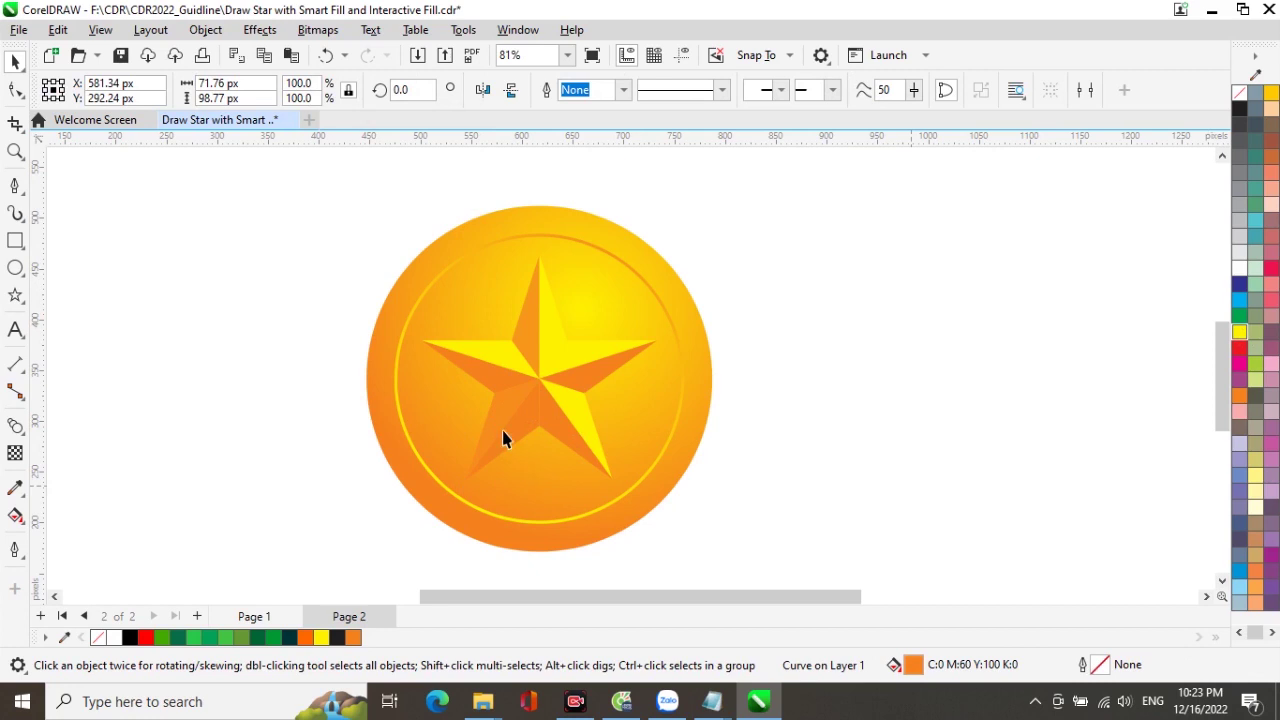
{"action": "key", "text": "Escape"}
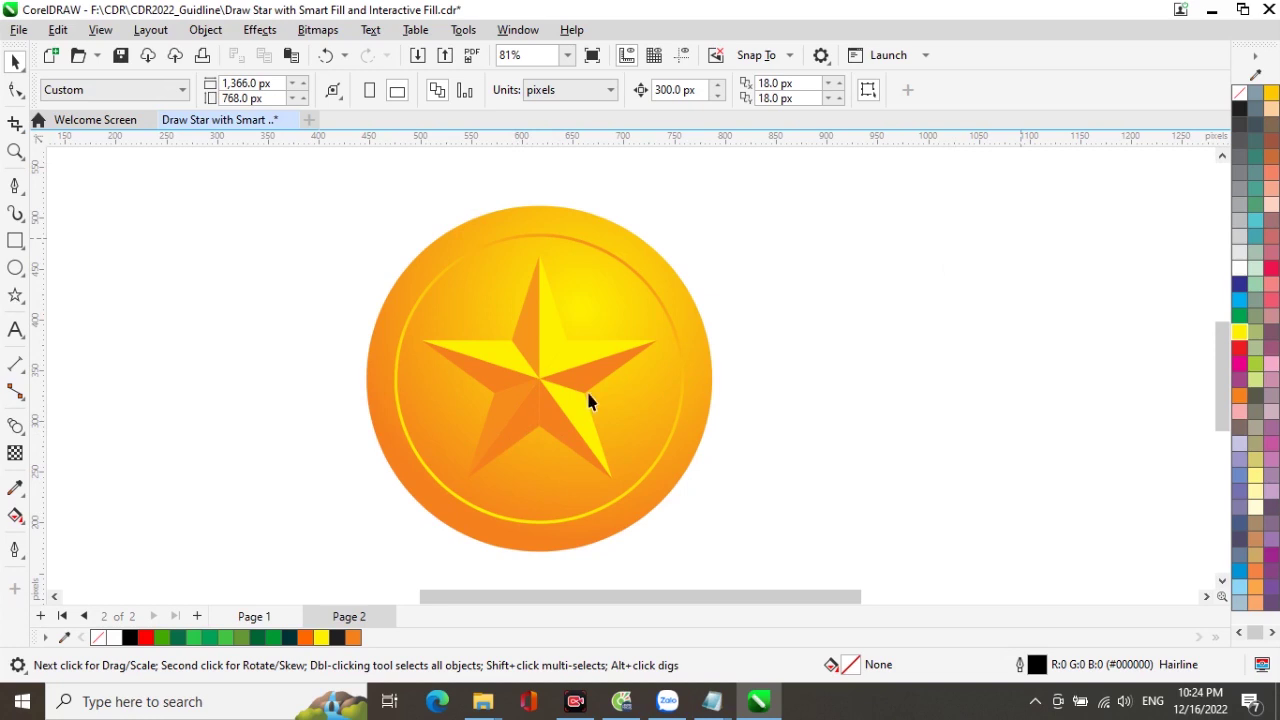
Tint the orange right-hand facet of the star's lower-left point with a little yellow
{"action": "left_click", "coordinate": [550, 424]}
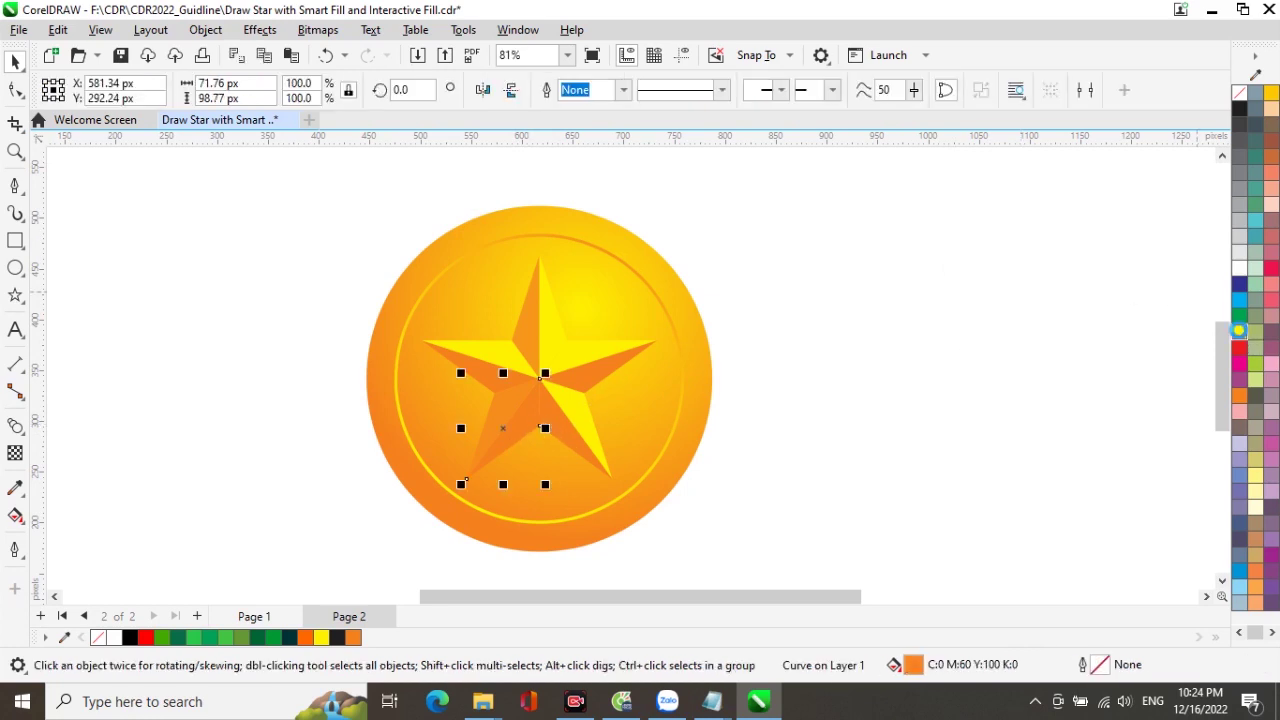
{"action": "left_click", "coordinate": [1240, 336]}
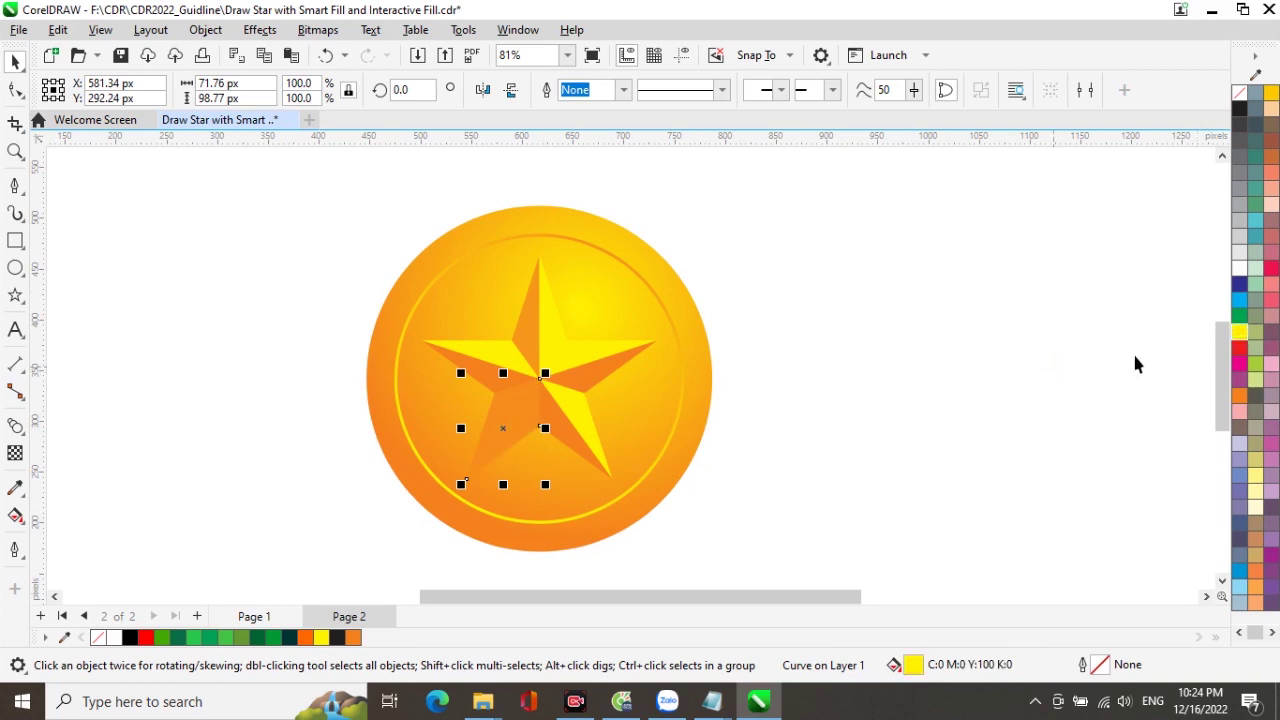
{"action": "key", "text": "ctrl+z"}
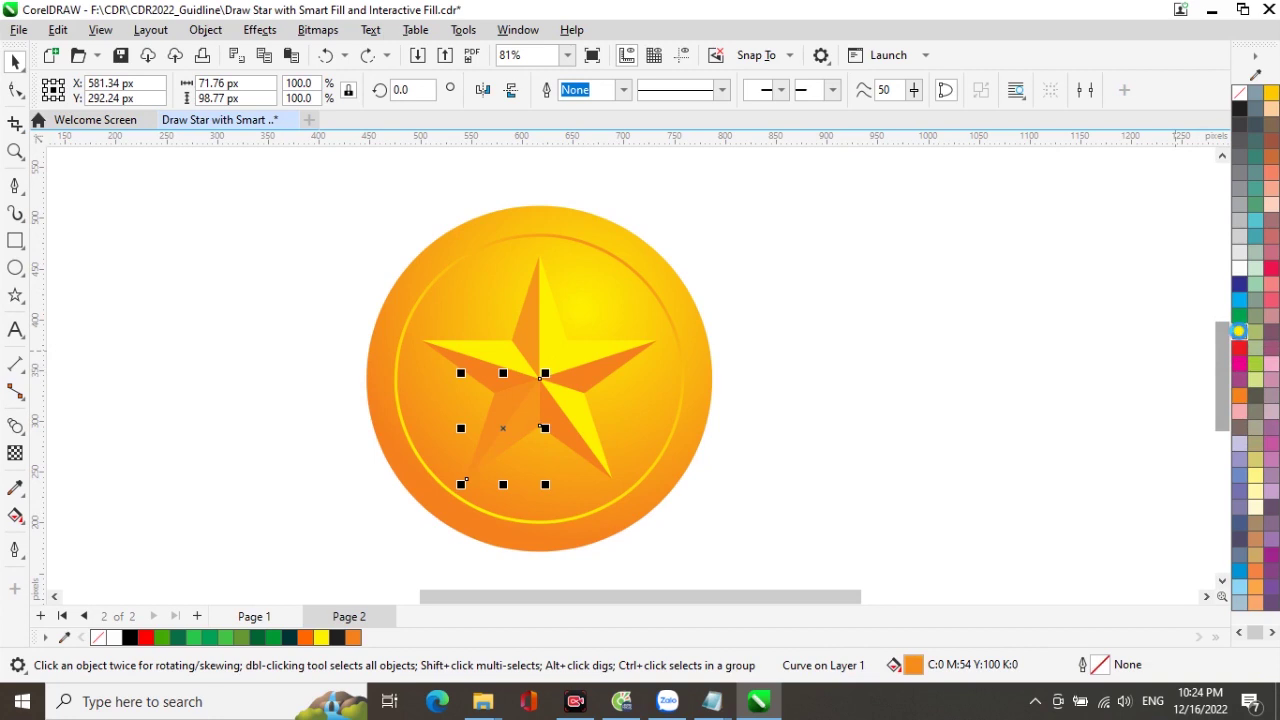
{"action": "left_click", "coordinate": [907, 408]}
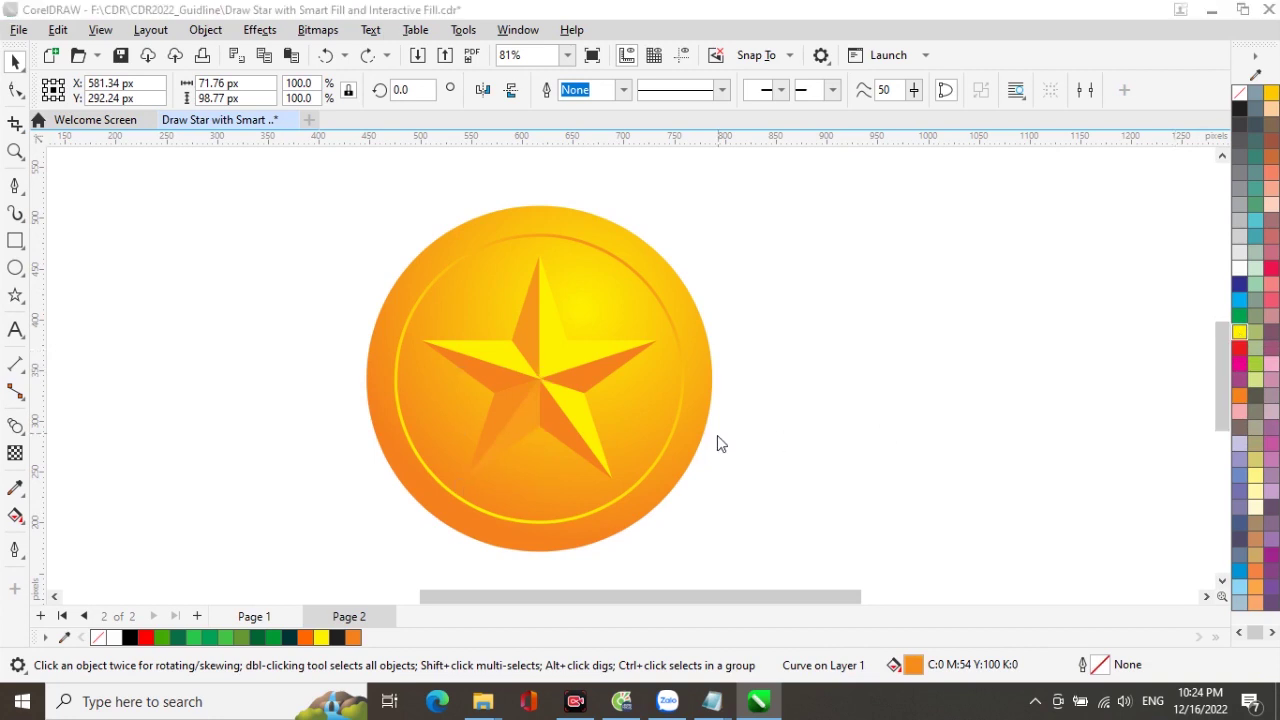
{"action": "left_click", "coordinate": [766, 470]}
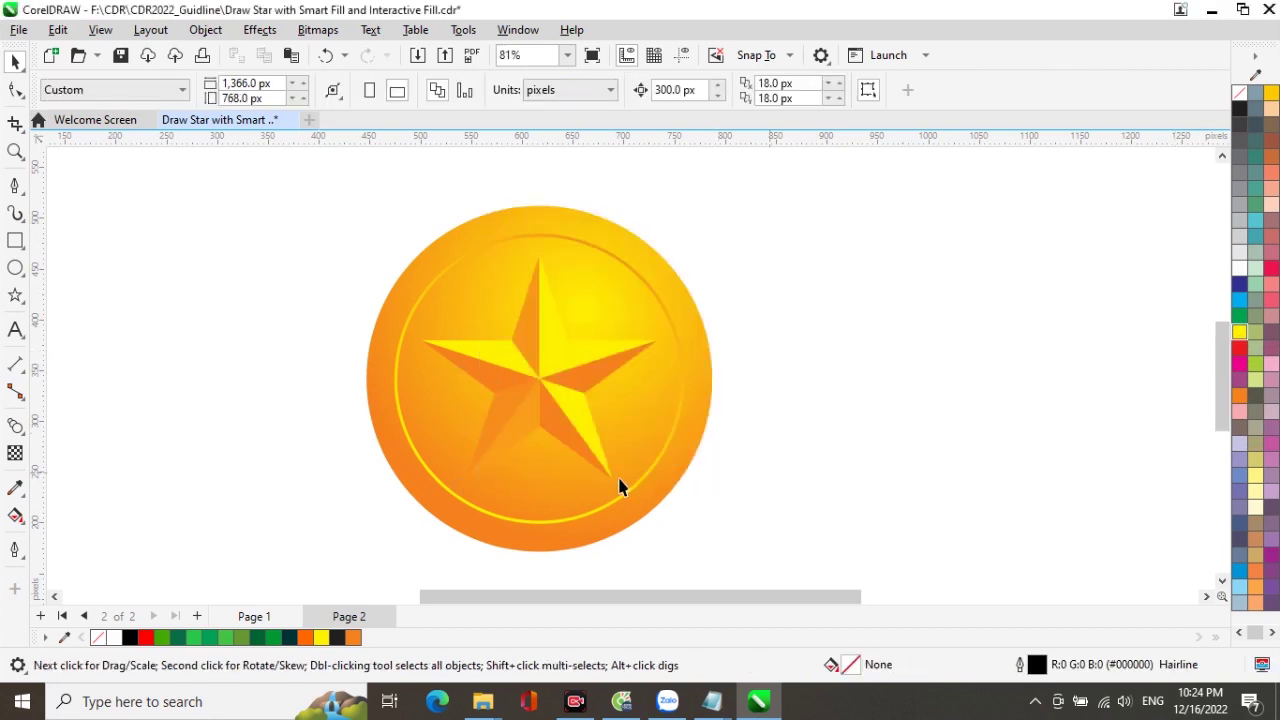
Tint the right point's lower orange facet with a little yellow and its upper yellow facet with a little orange
{"action": "left_click", "coordinate": [588, 390]}
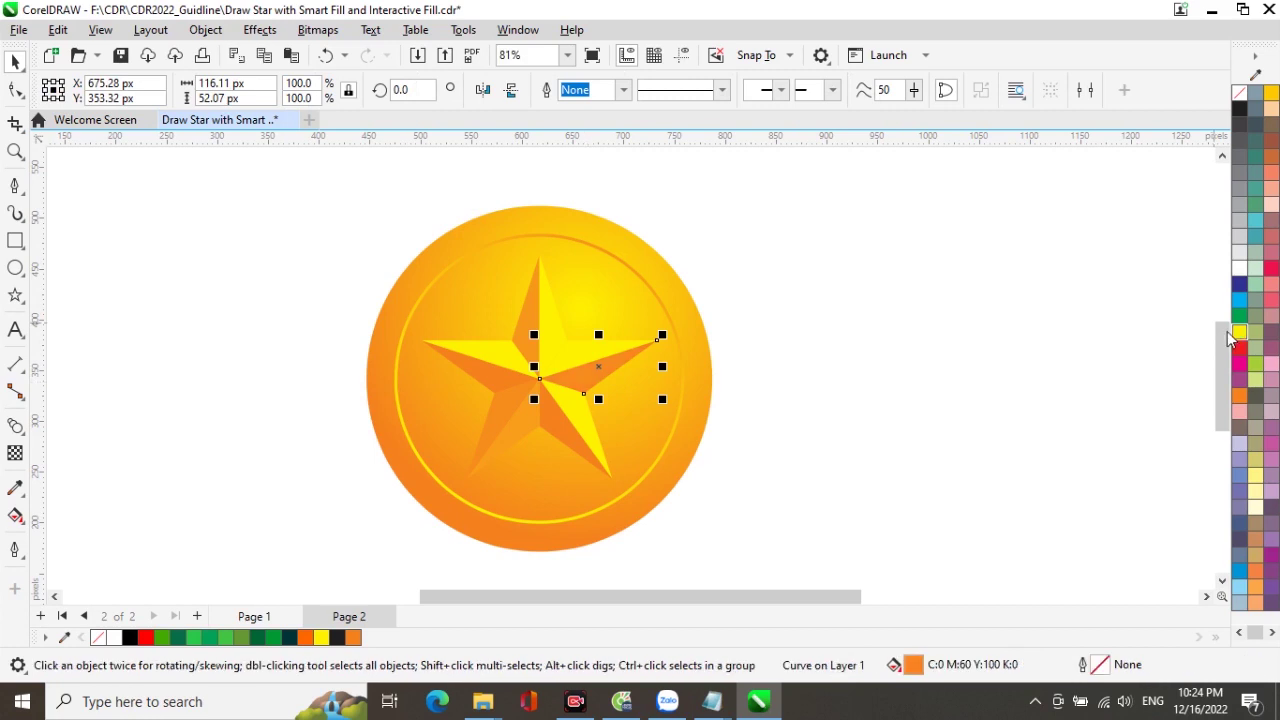
{"action": "left_click", "coordinate": [736, 403]}
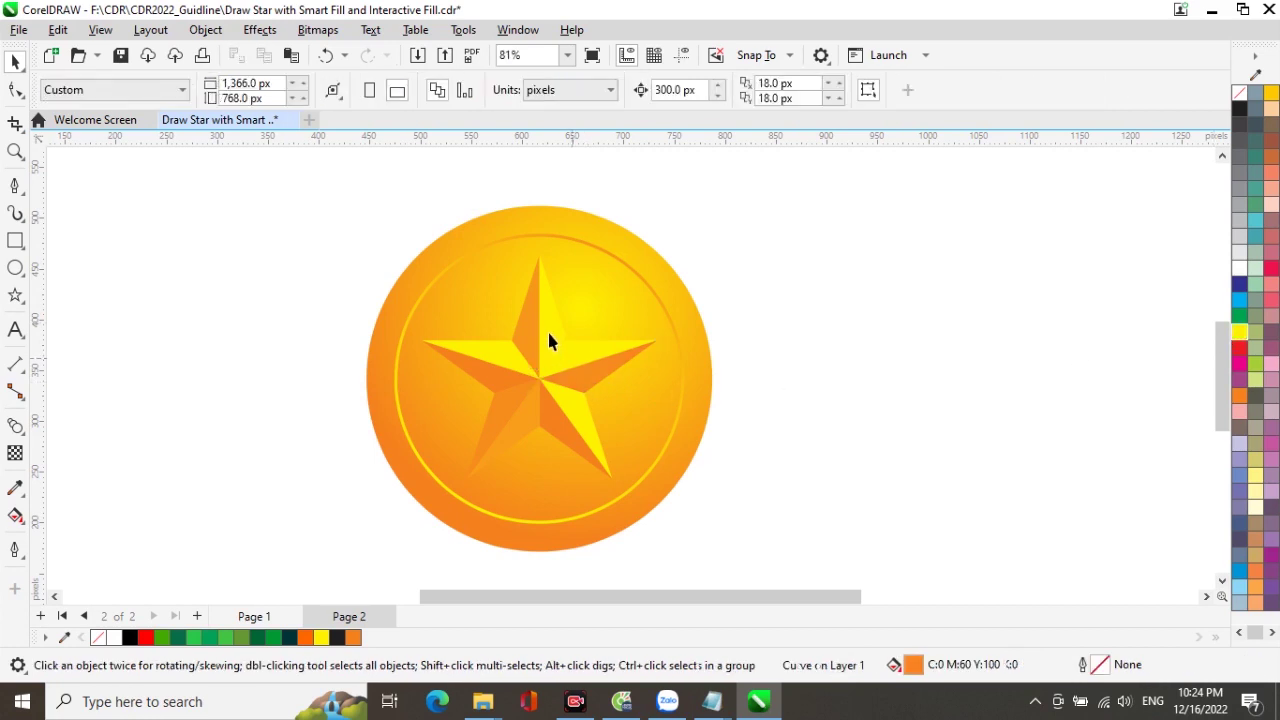
{"action": "left_click", "coordinate": [567, 365]}
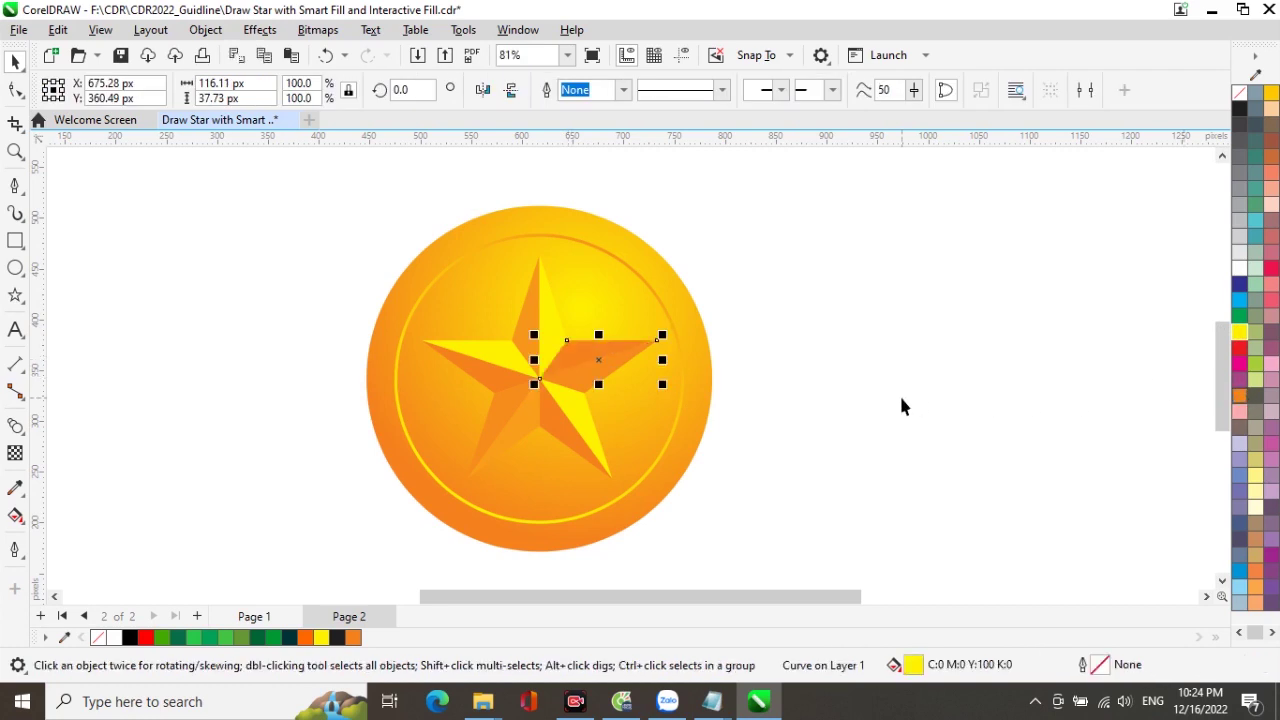
{"action": "left_click", "coordinate": [1239, 395]}
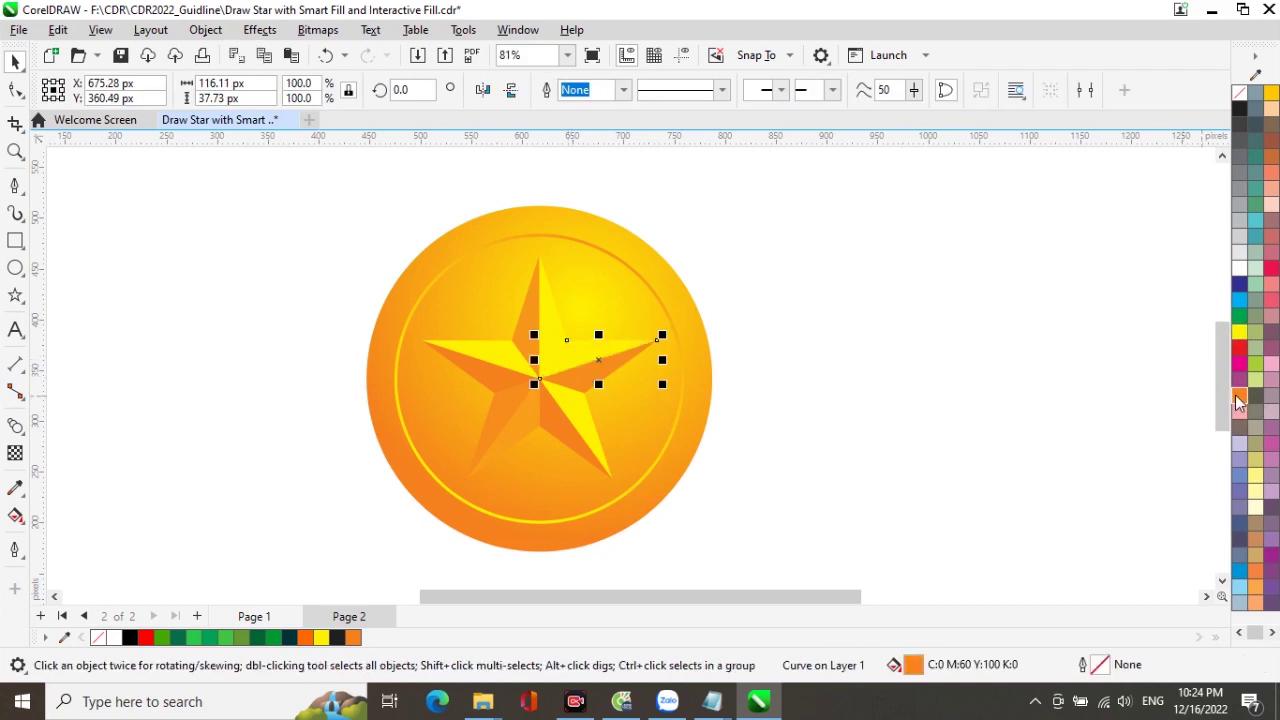
{"action": "left_click", "coordinate": [1060, 429]}
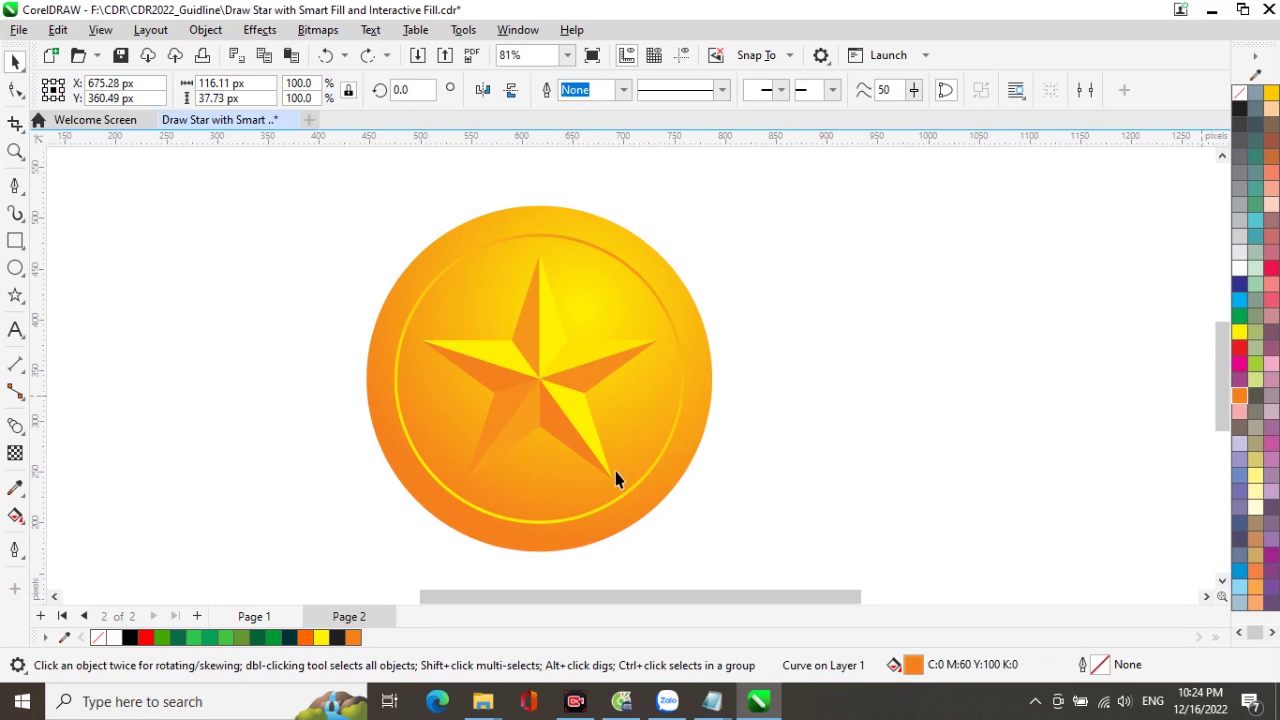
Tint the lower-right point's orange facet with a little yellow and the left point's upper yellow facet with a little orange
{"action": "left_click", "coordinate": [565, 443]}
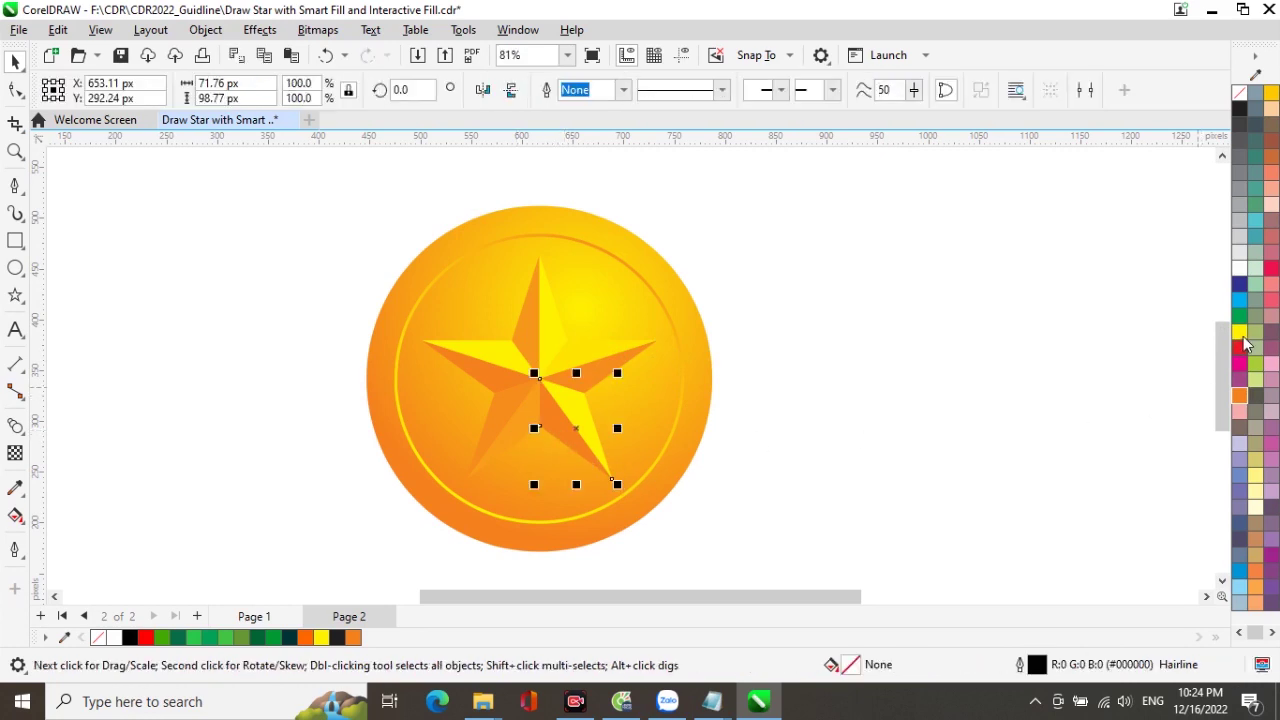
{"action": "left_click", "coordinate": [900, 441]}
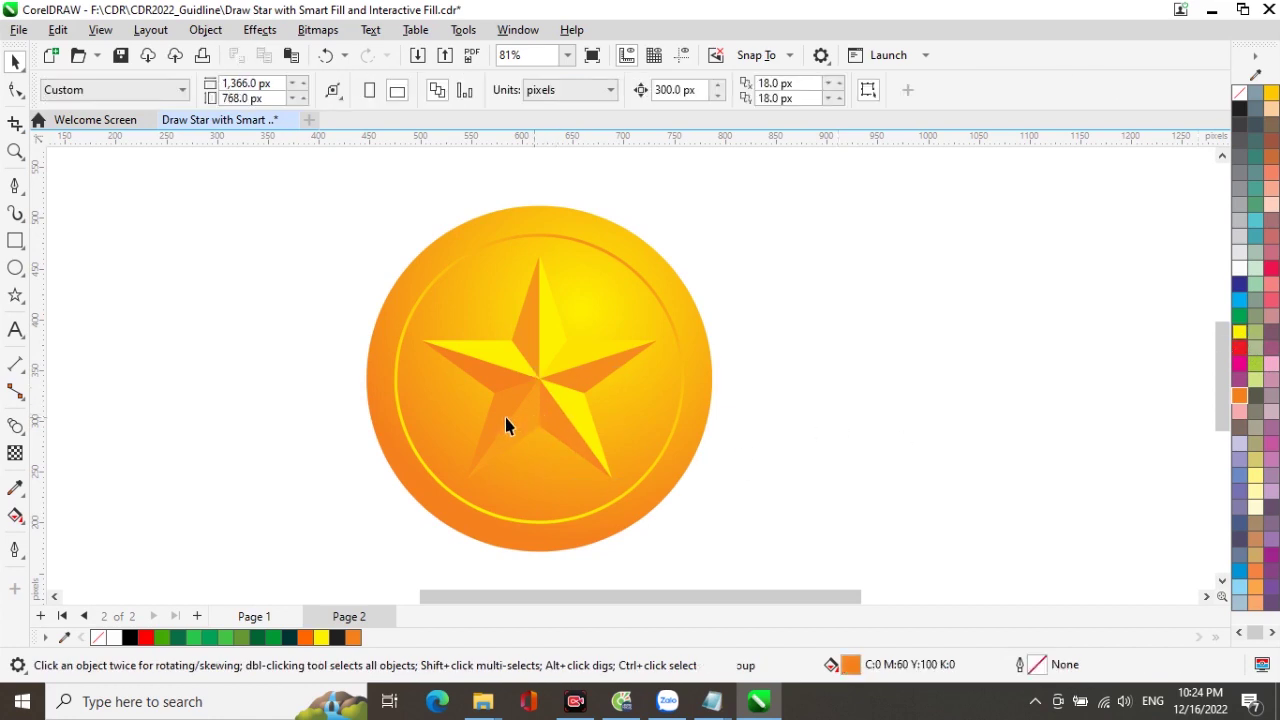
{"action": "left_click", "coordinate": [492, 357]}
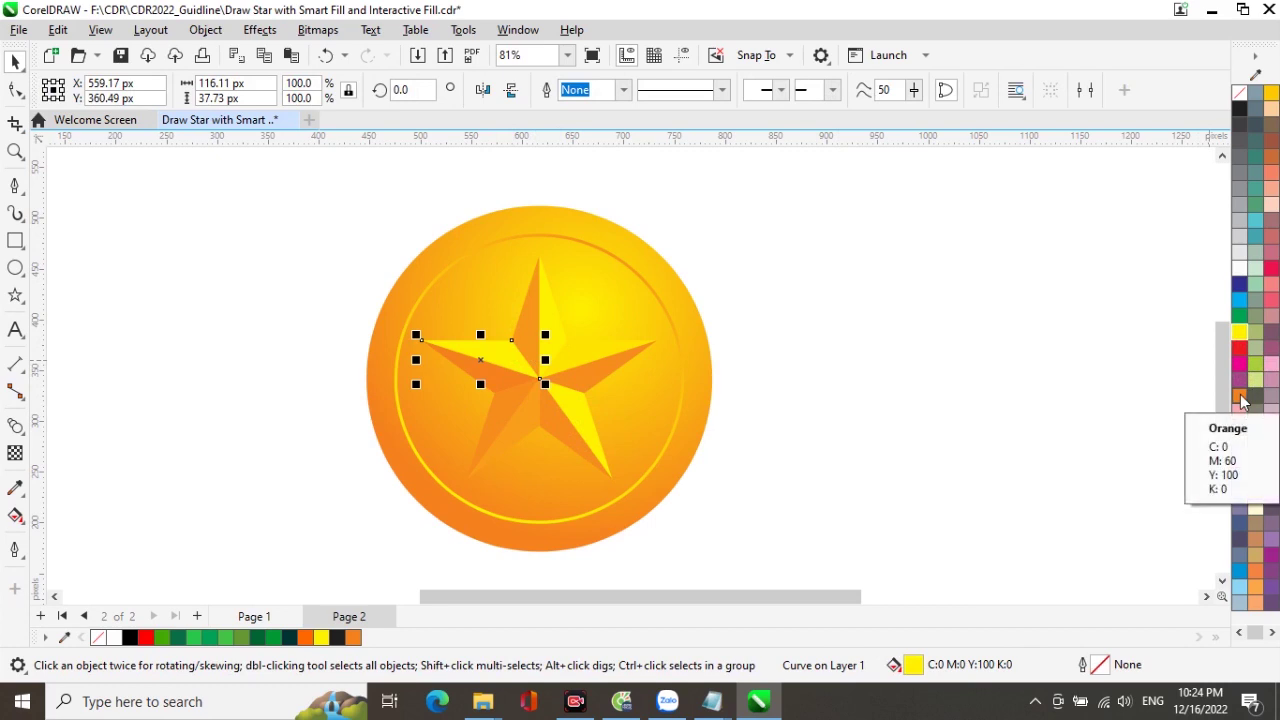
{"action": "left_click", "coordinate": [995, 457]}
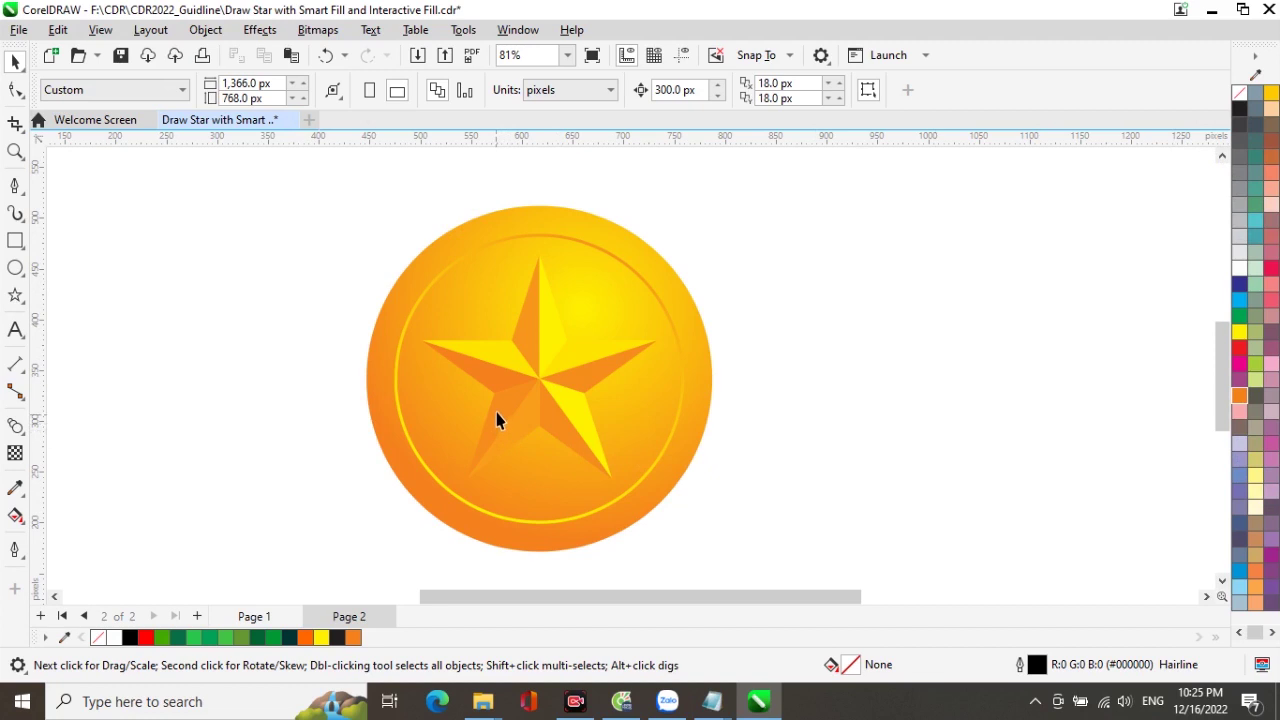
Darken the left point's lower facet and the lower-left point's left facet with a little black
{"action": "left_click", "coordinate": [484, 383]}
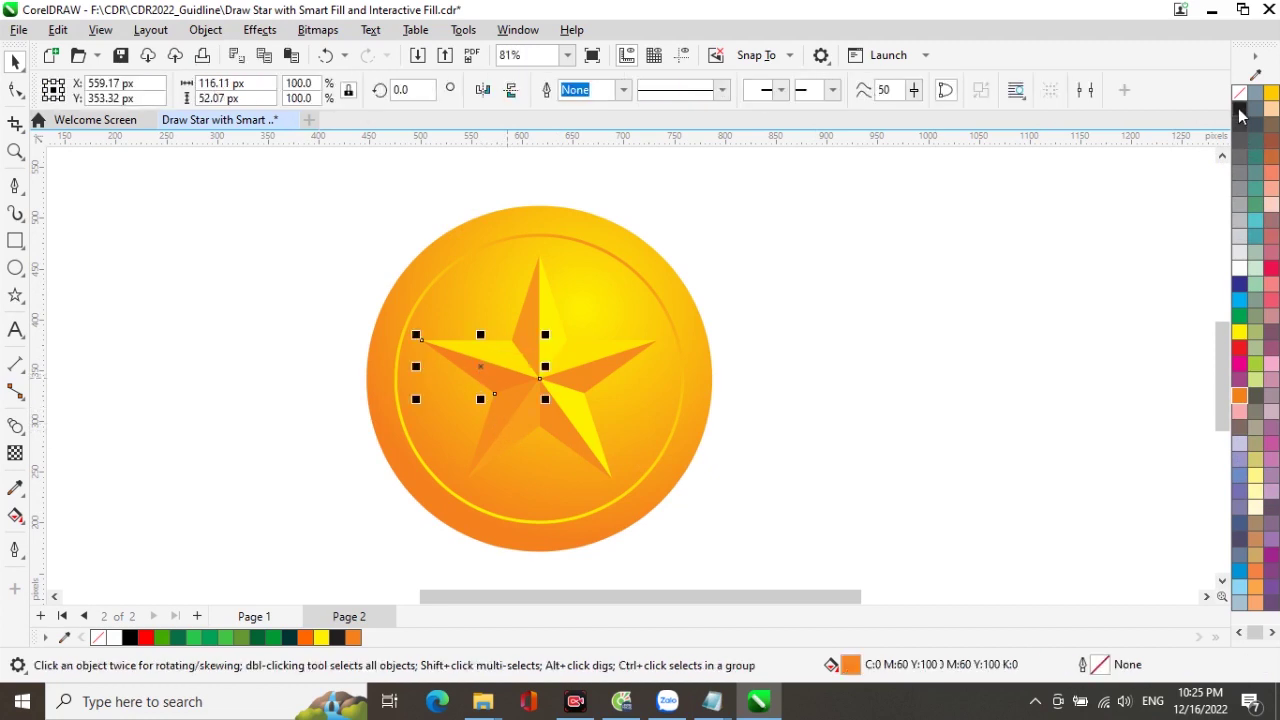
{"action": "left_click", "coordinate": [731, 395]}
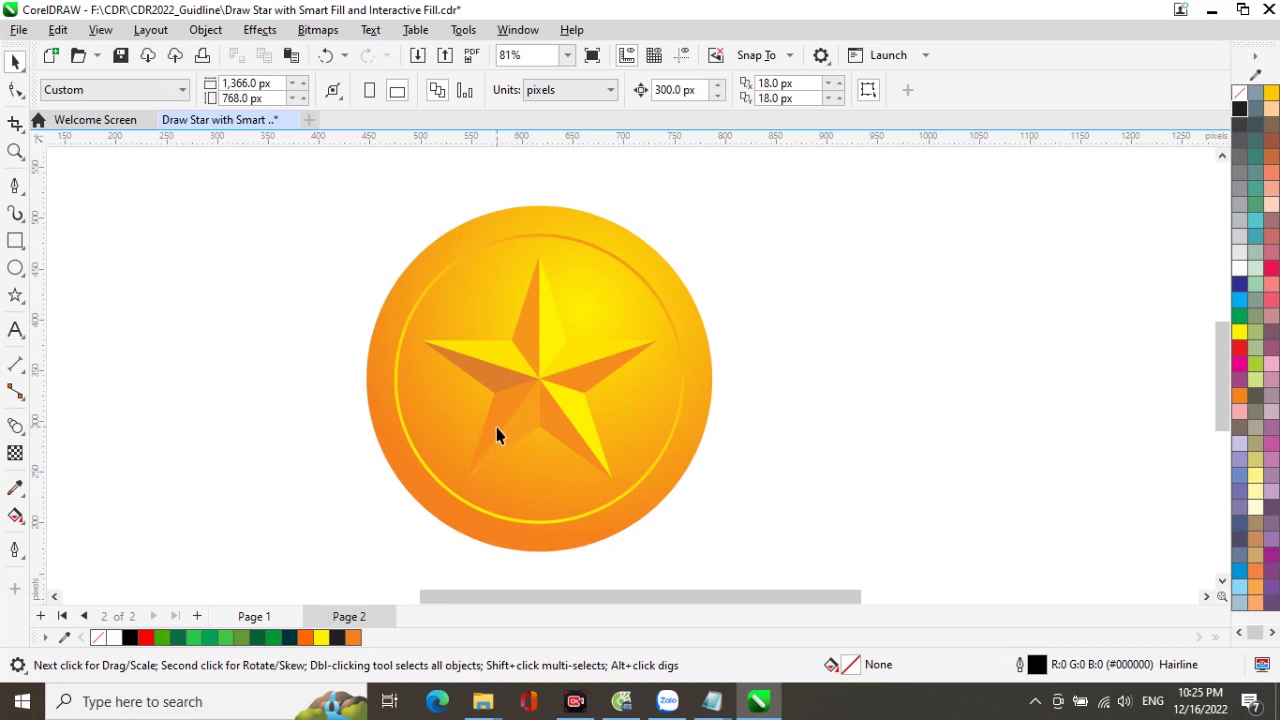
{"action": "left_click", "coordinate": [496, 427]}
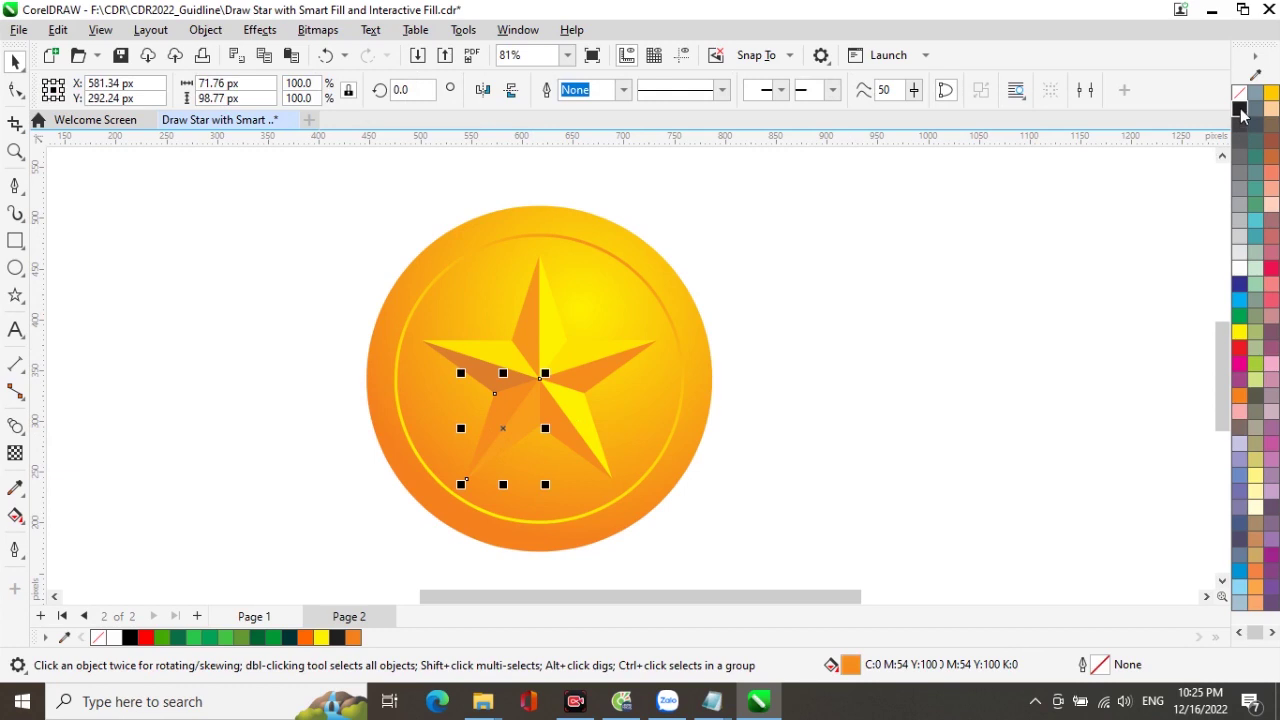
{"action": "left_click", "coordinate": [925, 297]}
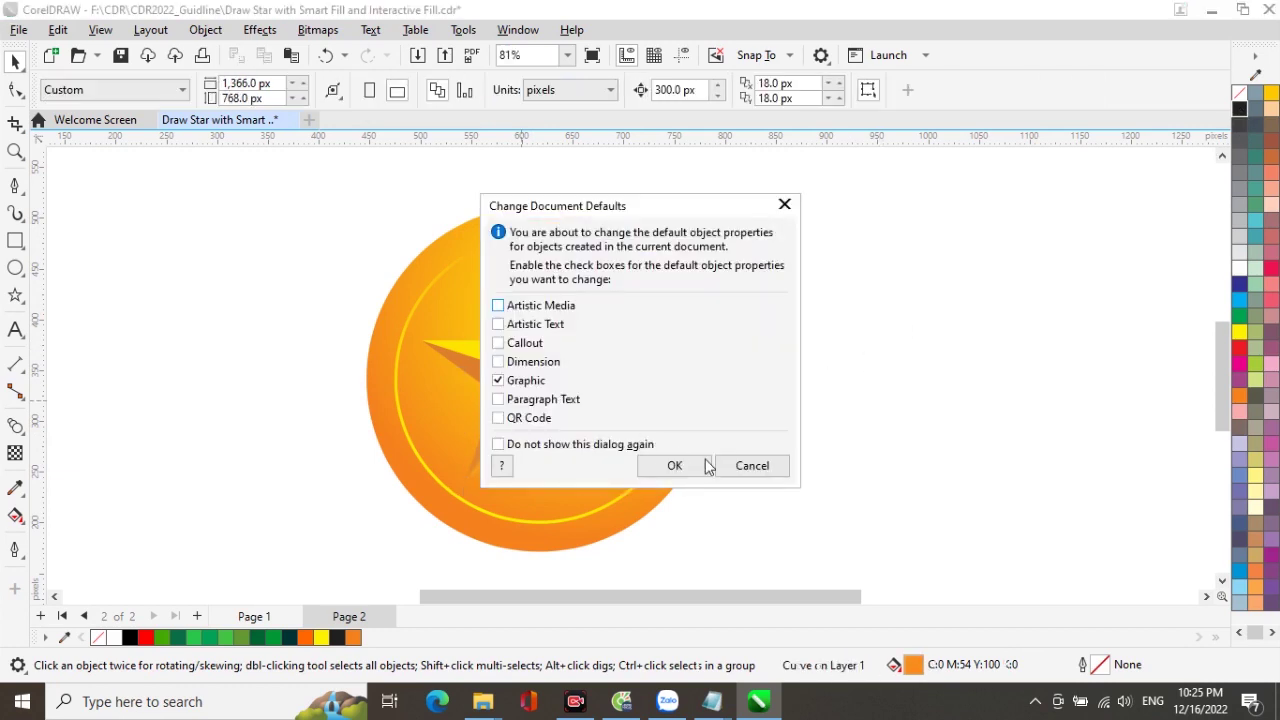
{"action": "left_click", "coordinate": [742, 466]}
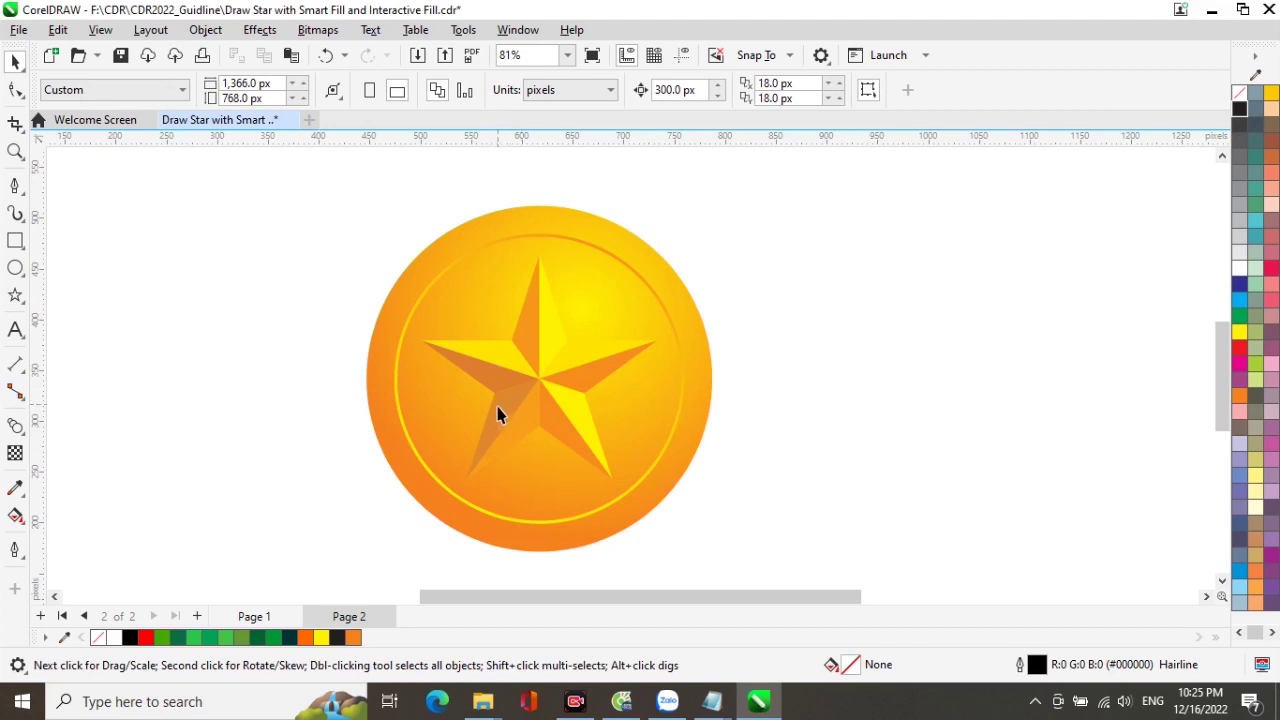
{"action": "left_click", "coordinate": [502, 418]}
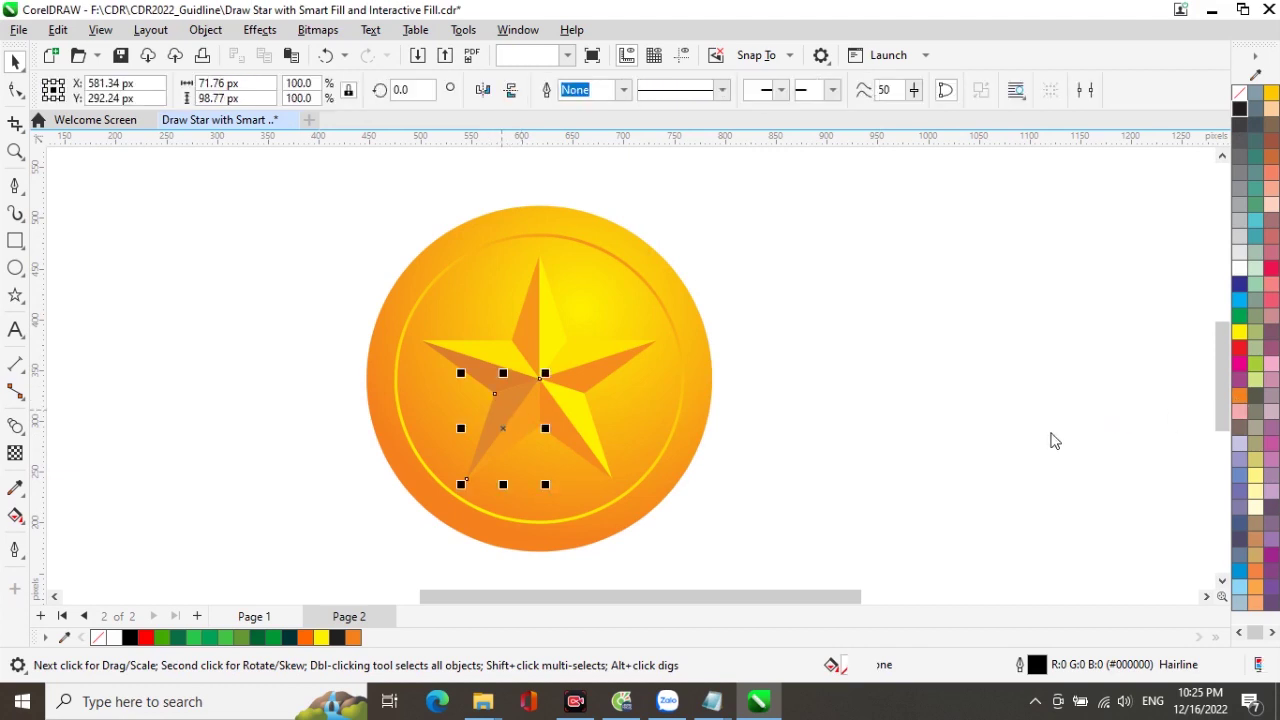
{"action": "left_click", "coordinate": [690, 264]}
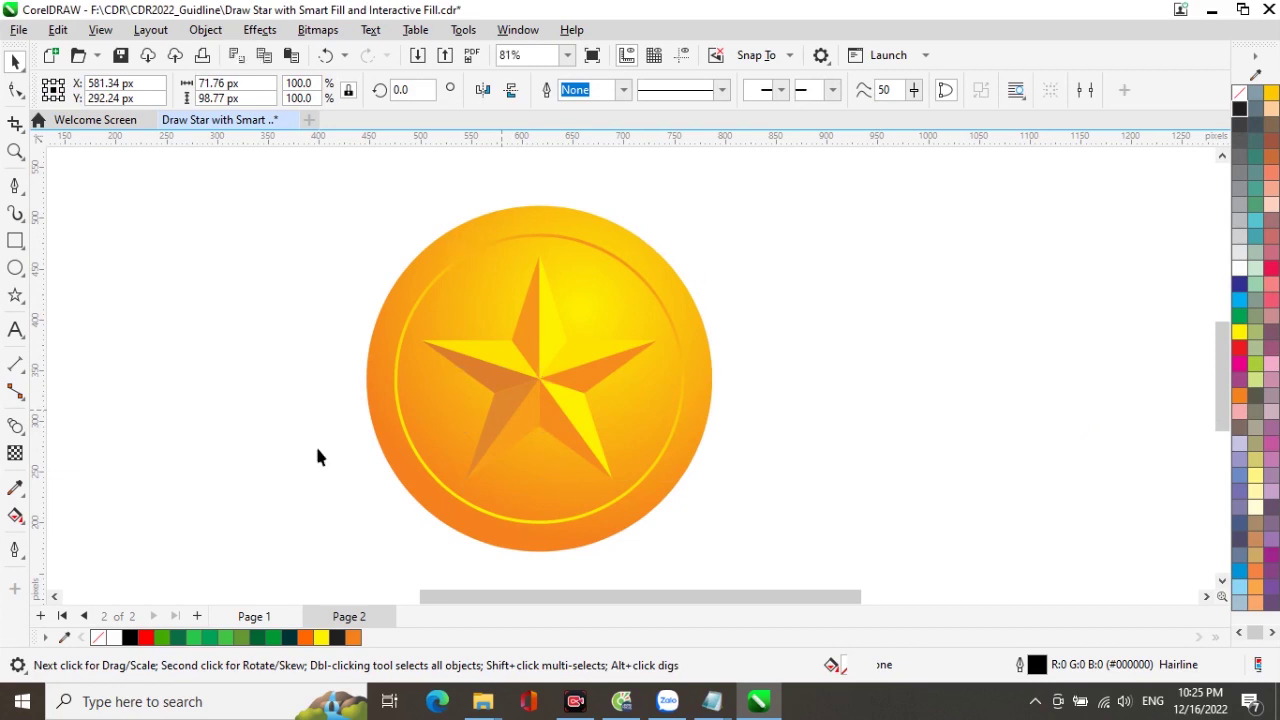
{"action": "left_click", "coordinate": [400, 222]}
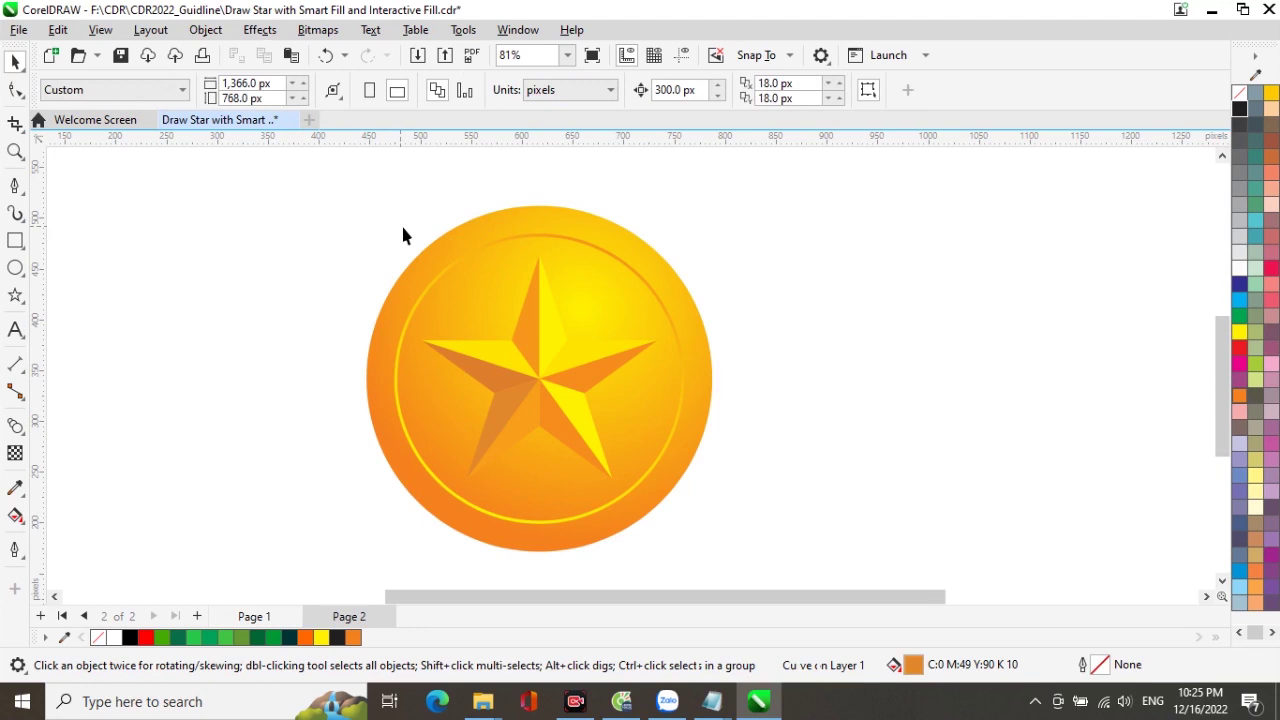
Add a page-sized 1,366 × 768 px rectangle behind the badge and fill it with teal C:60 M:0 Y:40 K:40
{"action": "scroll", "coordinate": [401, 223], "scroll_direction": "down", "scroll_amount": 1}
{"action": "scroll", "coordinate": [286, 220], "scroll_direction": "down", "scroll_amount": 1}
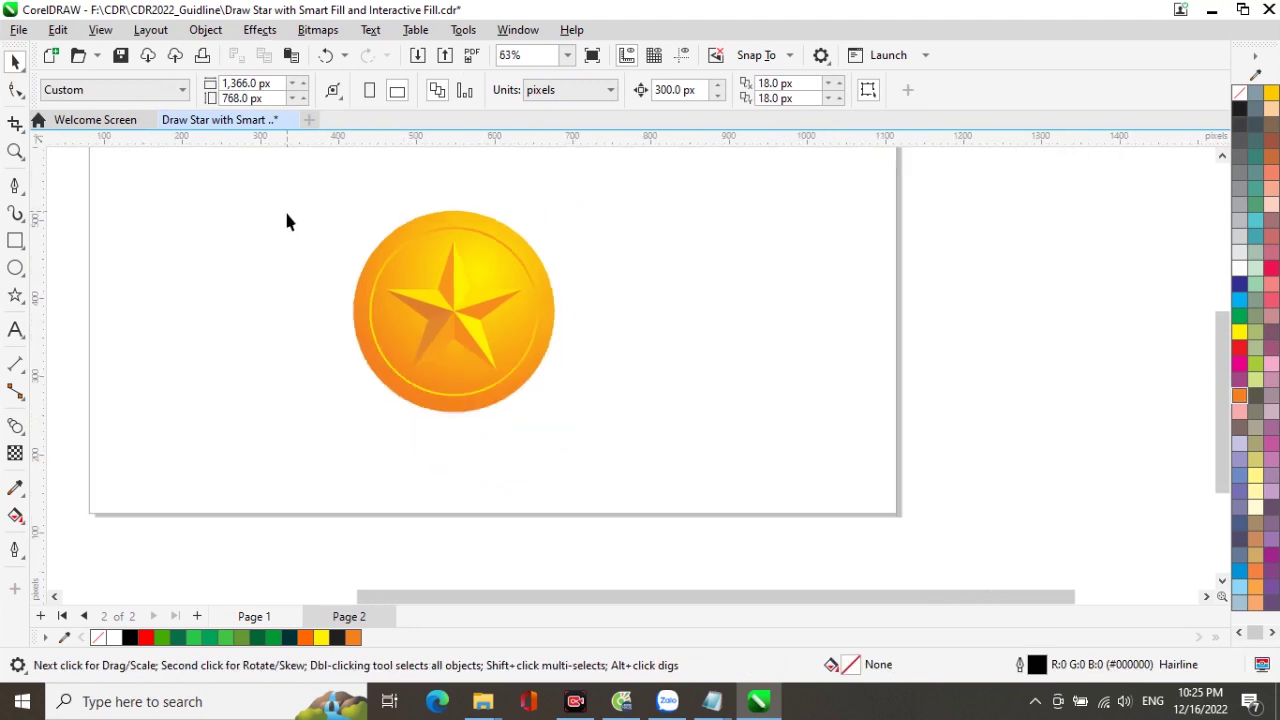
{"action": "left_click_drag", "start_coordinate": [596, 233], "coordinate": [640, 297]}
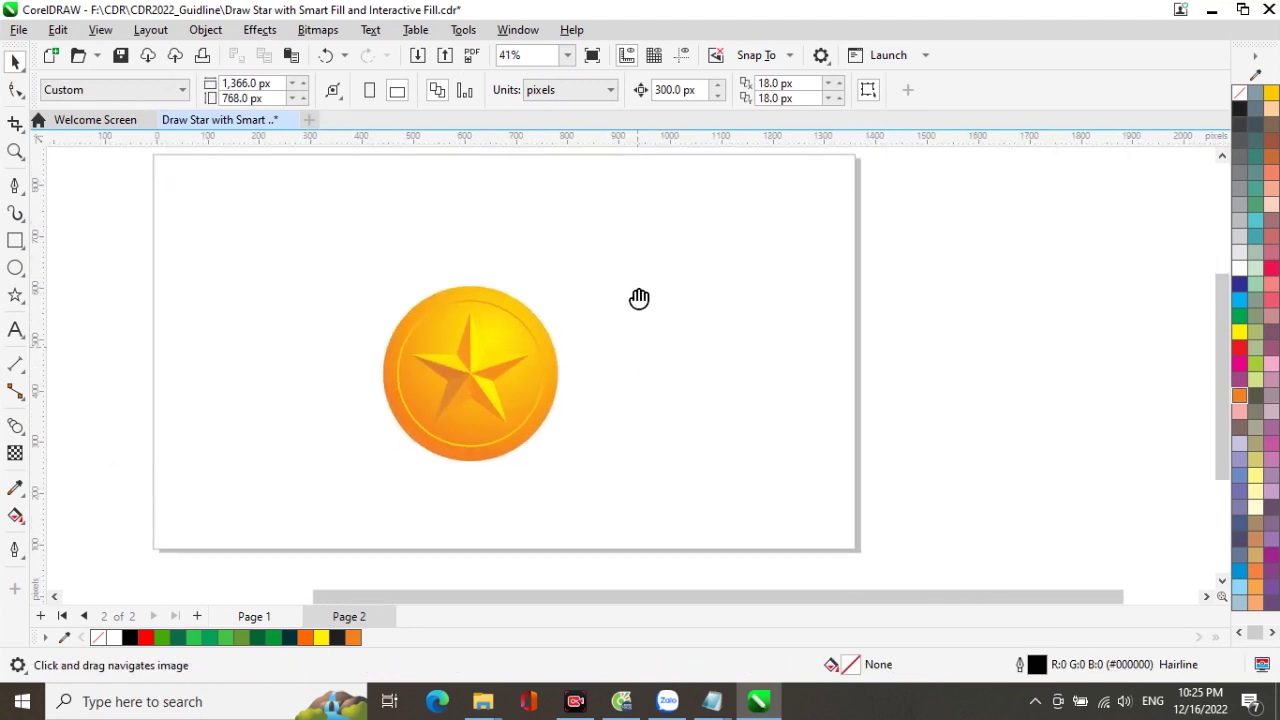
{"action": "double_click", "coordinate": [16, 241]}
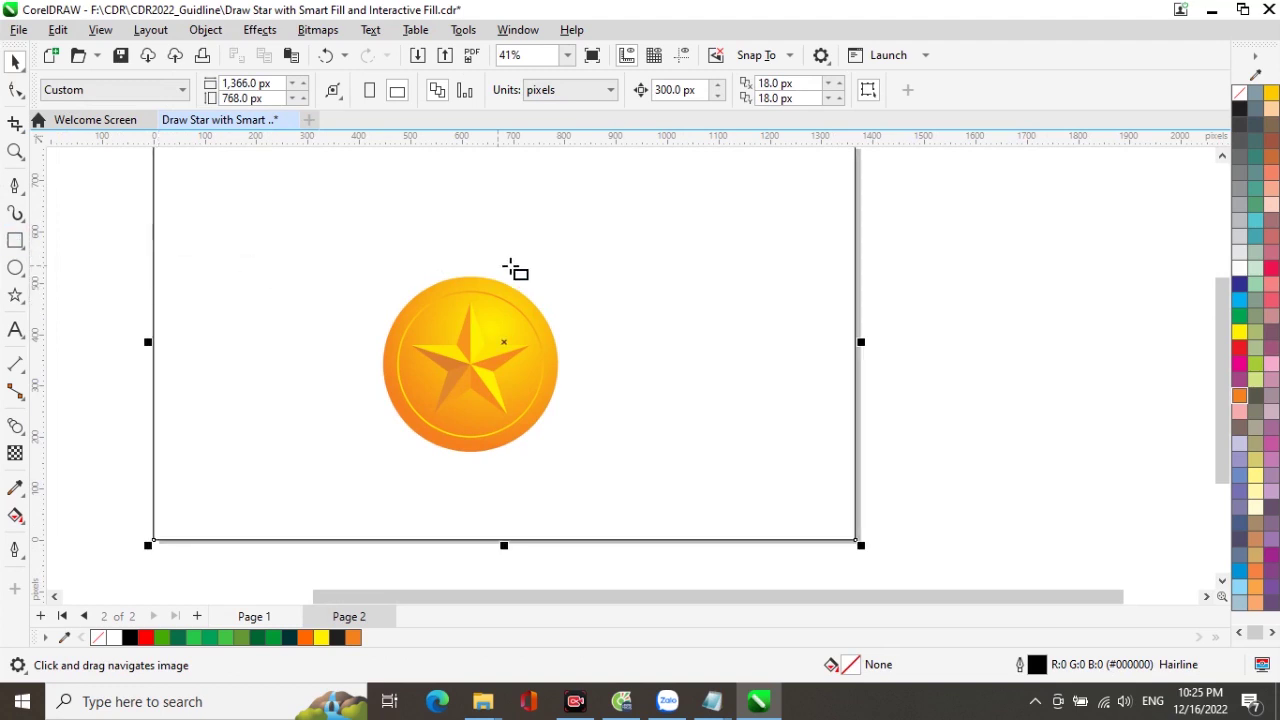
{"action": "left_click", "coordinate": [1253, 141]}
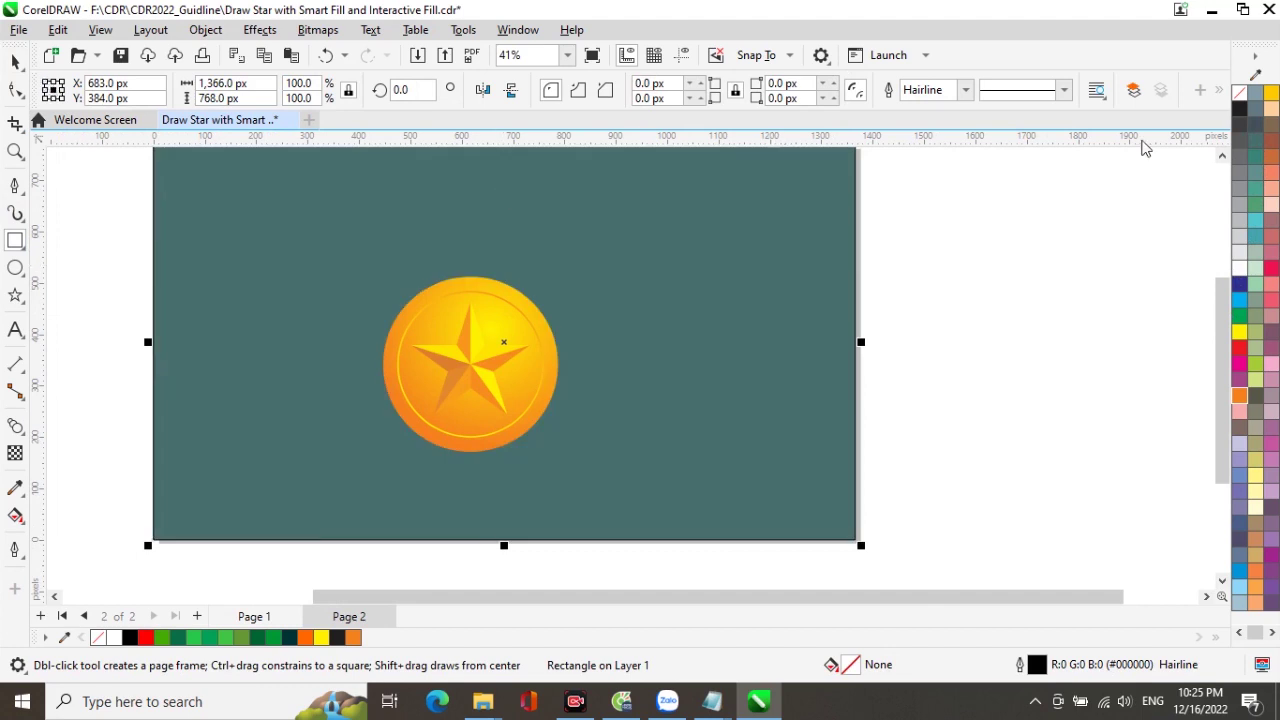
{"action": "left_click", "coordinate": [1255, 157]}
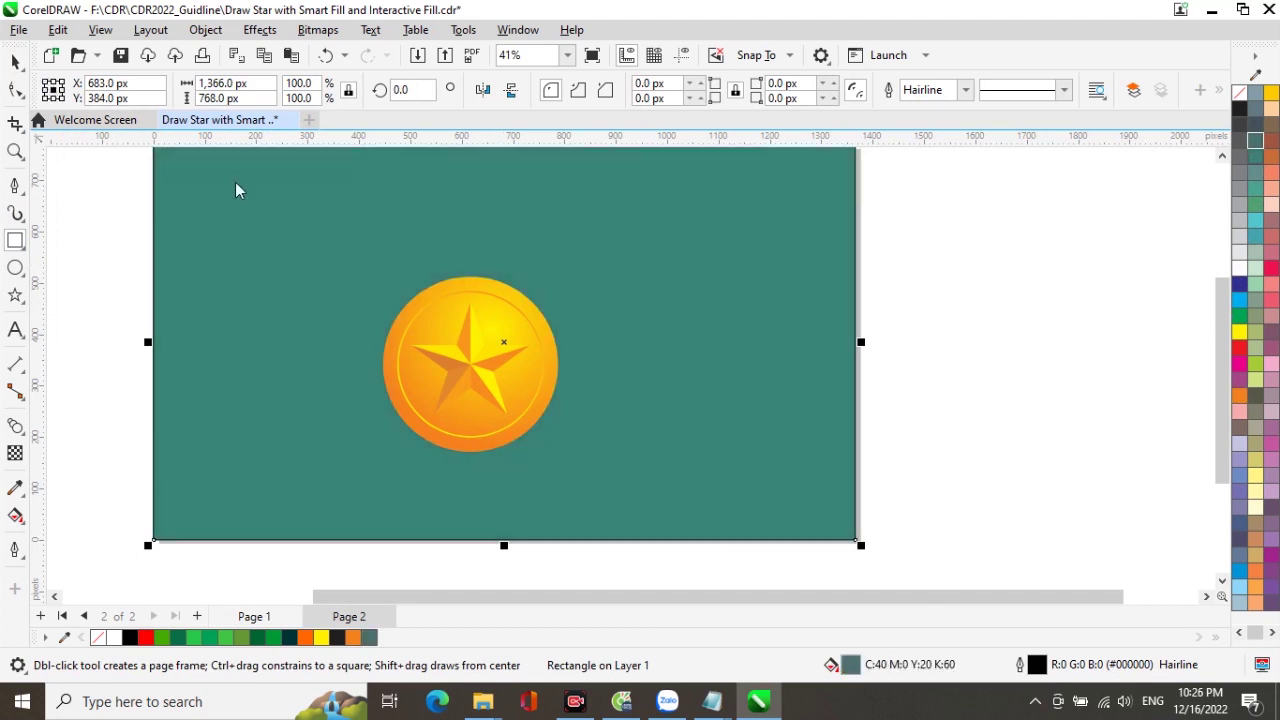
{"action": "key", "text": "space"}
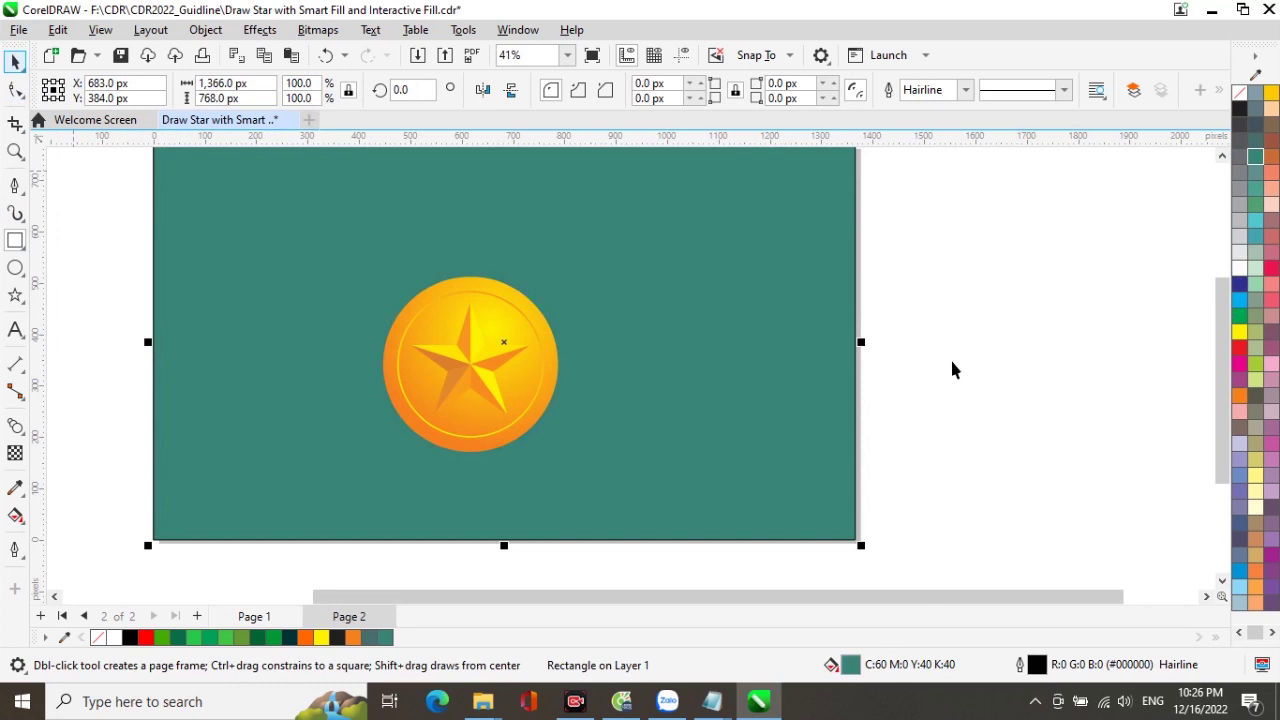
{"action": "left_click", "coordinate": [921, 368]}
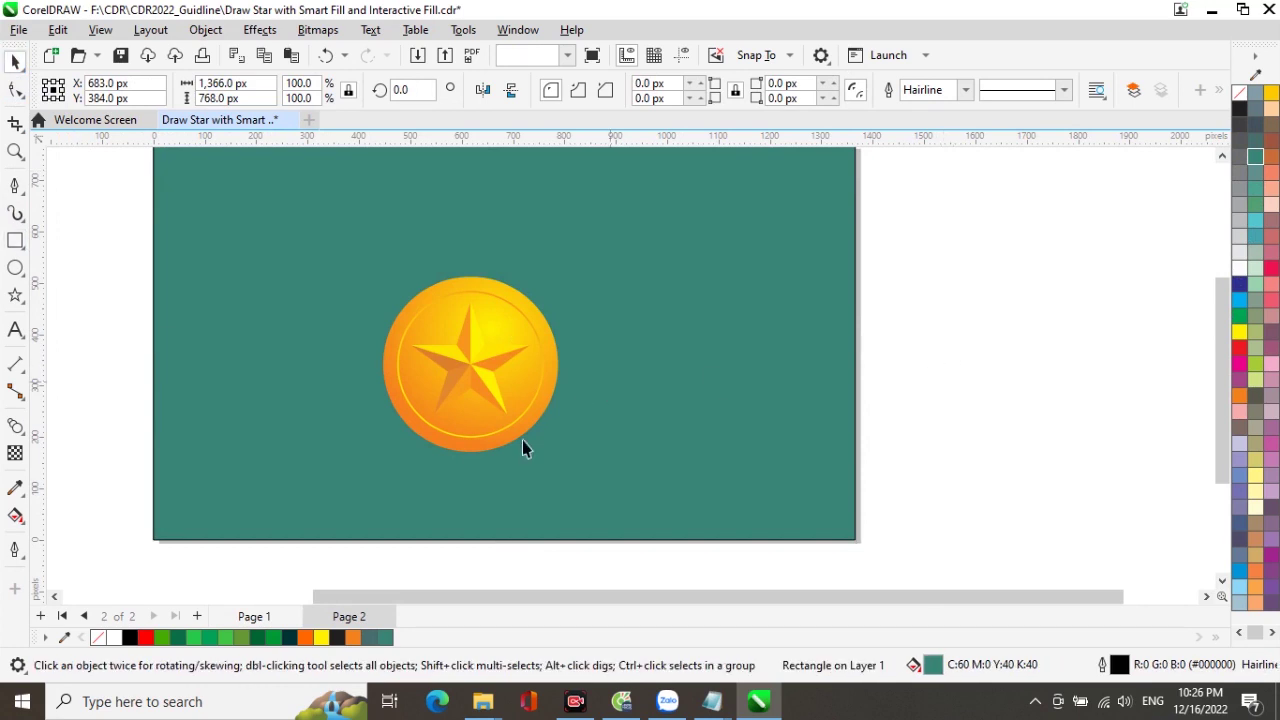
Add a black Multiply drop shadow to the outer circle, offset 13.66 px right and 10.49 px down, opacity 50, feather 15
{"action": "left_click", "coordinate": [483, 291]}
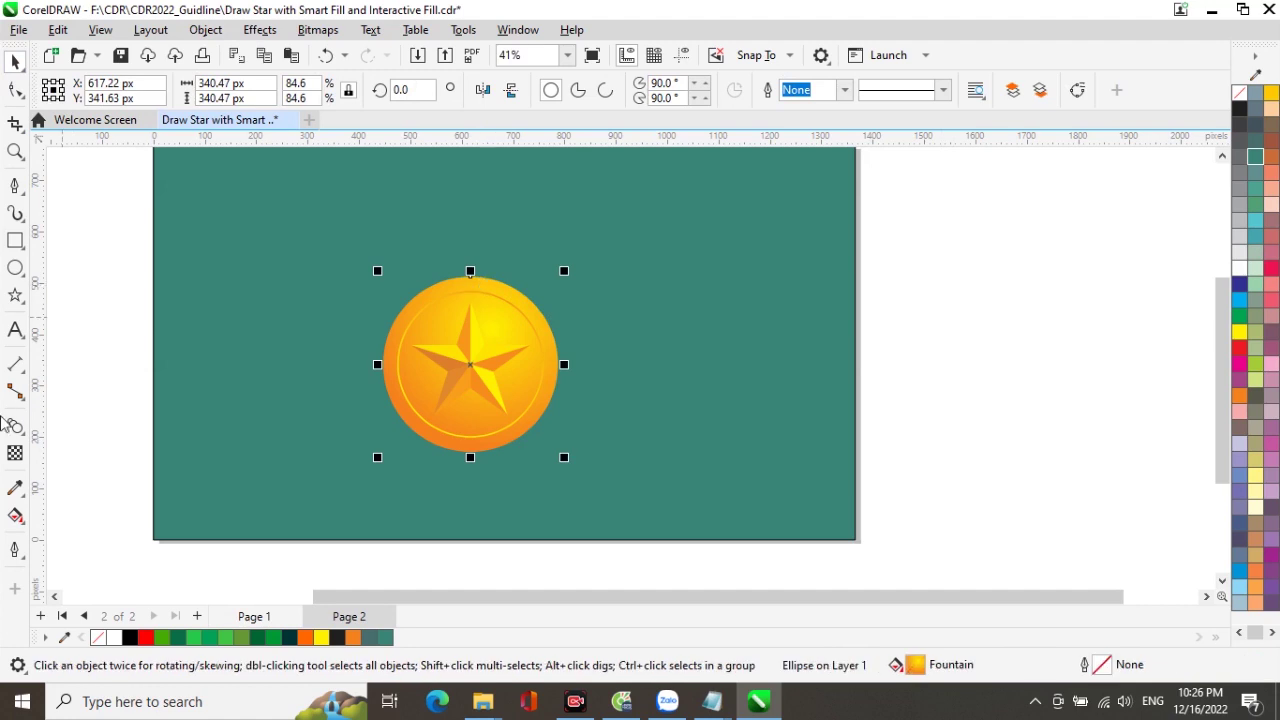
{"action": "left_click", "coordinate": [15, 430]}
{"action": "left_click", "coordinate": [15, 428]}
{"action": "left_click", "coordinate": [75, 433]}
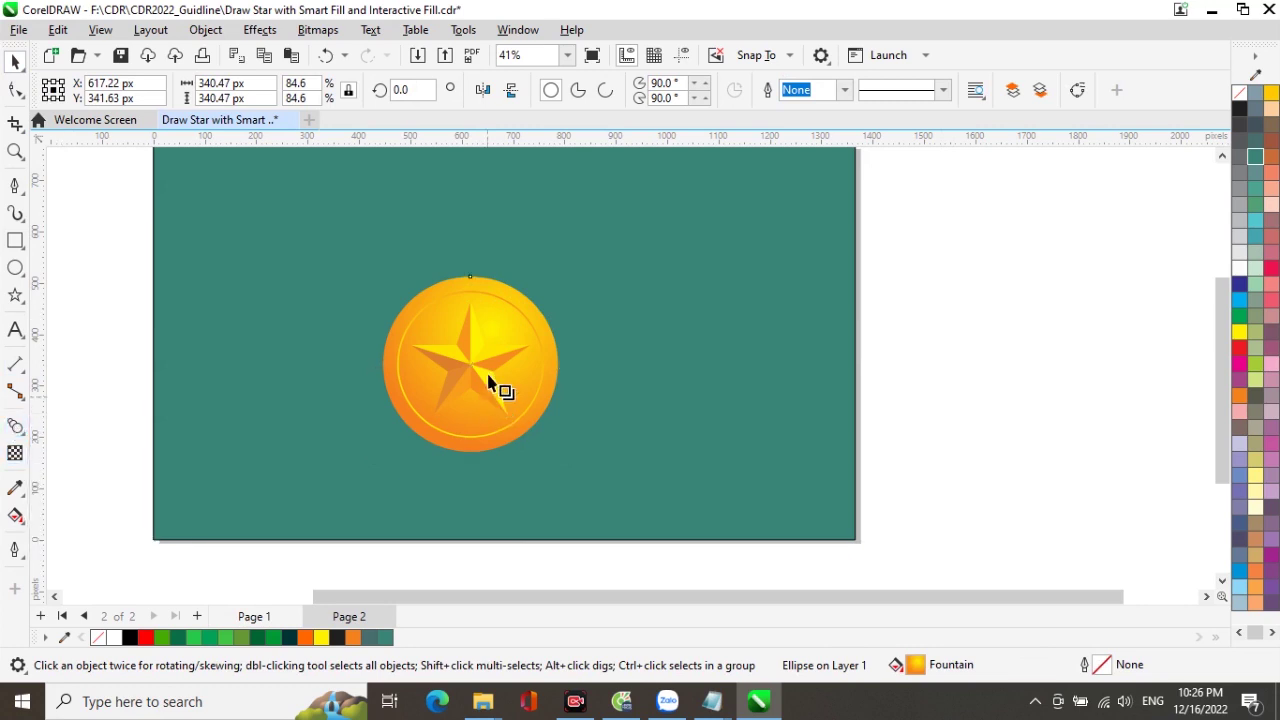
{"action": "left_click_drag", "start_coordinate": [470, 365], "coordinate": [565, 437]}
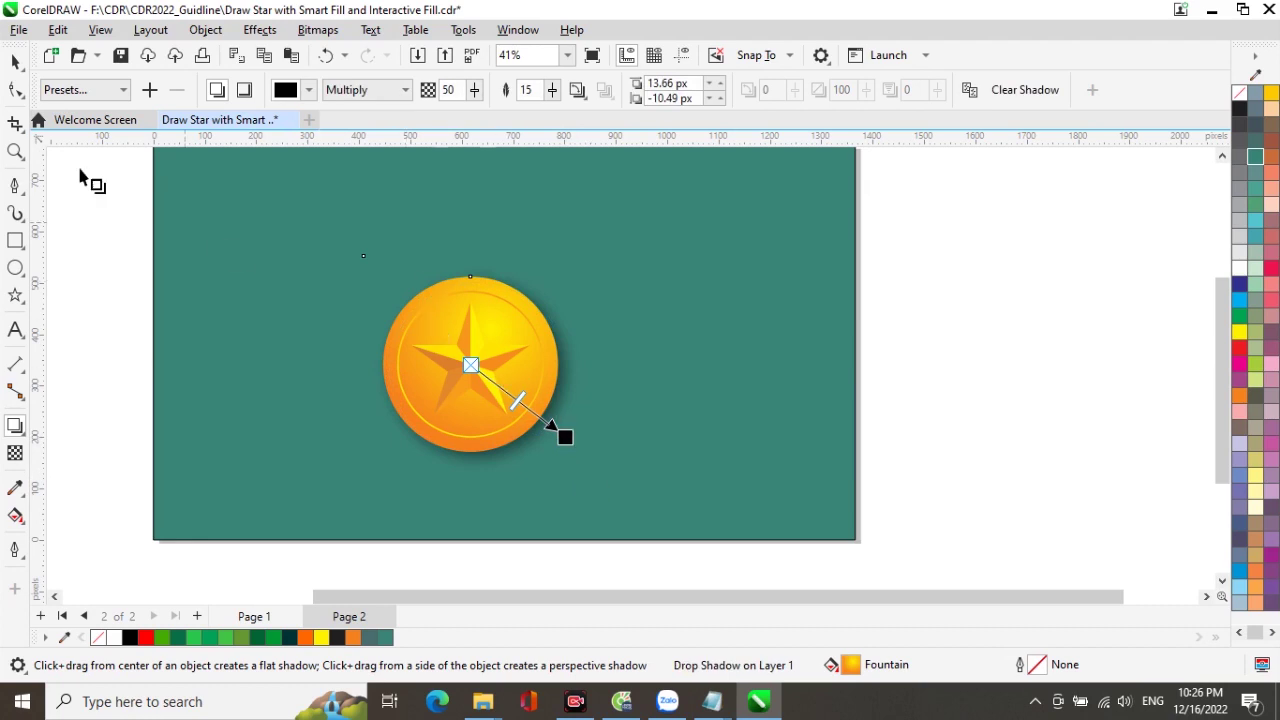
{"action": "left_click", "coordinate": [15, 89]}
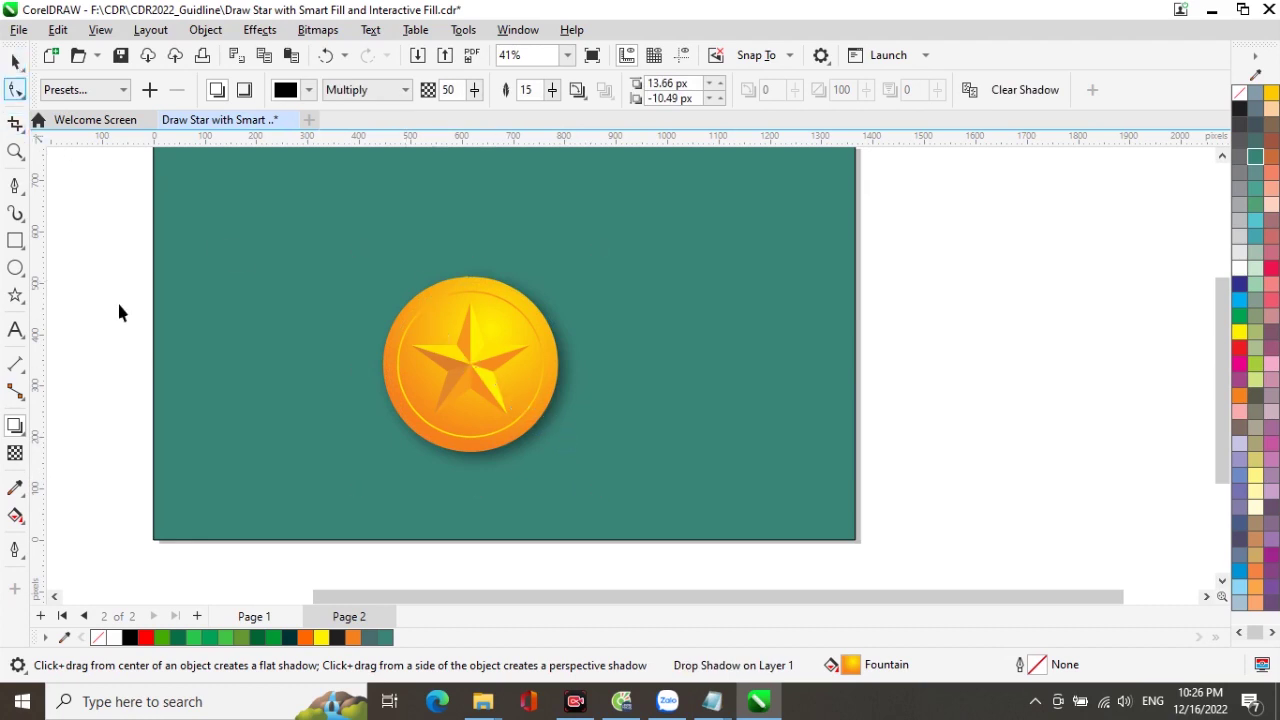
{"action": "left_click", "coordinate": [980, 425]}
Shrink the teal background rectangle around the badge to about 766 × 695 px by pulling in its left, right and upper sides
{"action": "scroll", "coordinate": [982, 410], "scroll_direction": "down", "scroll_amount": 1}
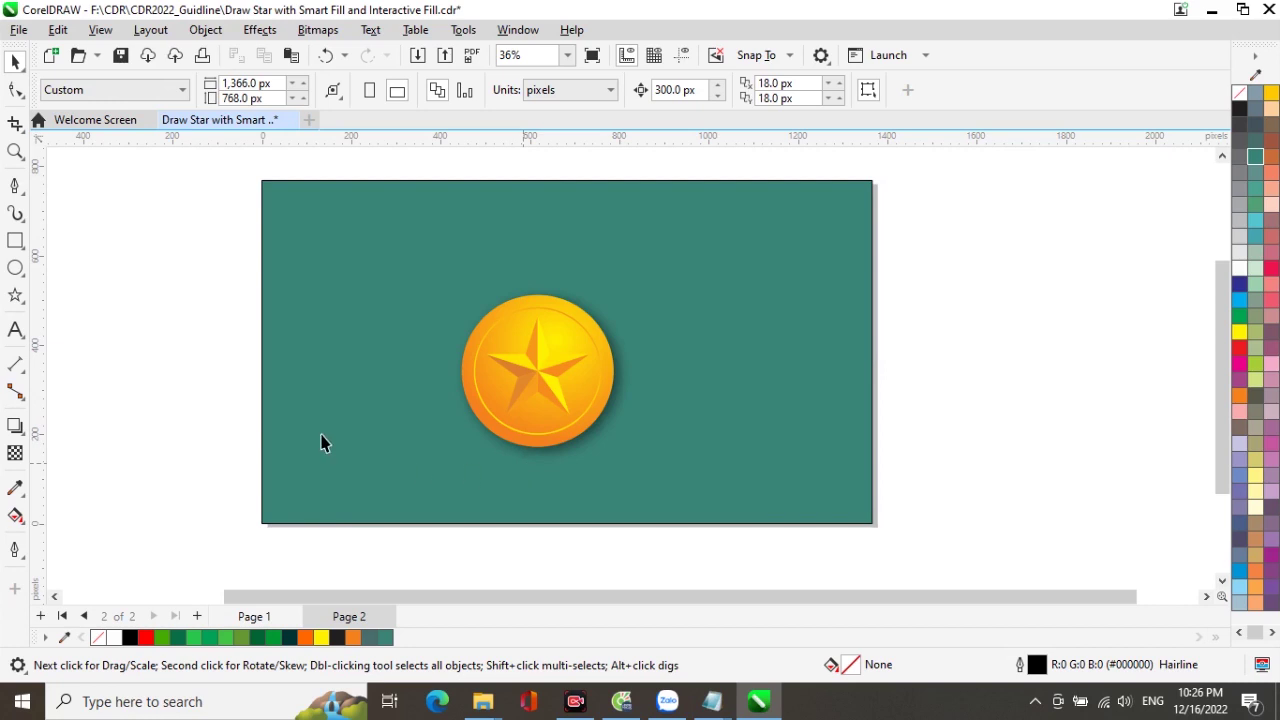
{"action": "left_click", "coordinate": [268, 353]}
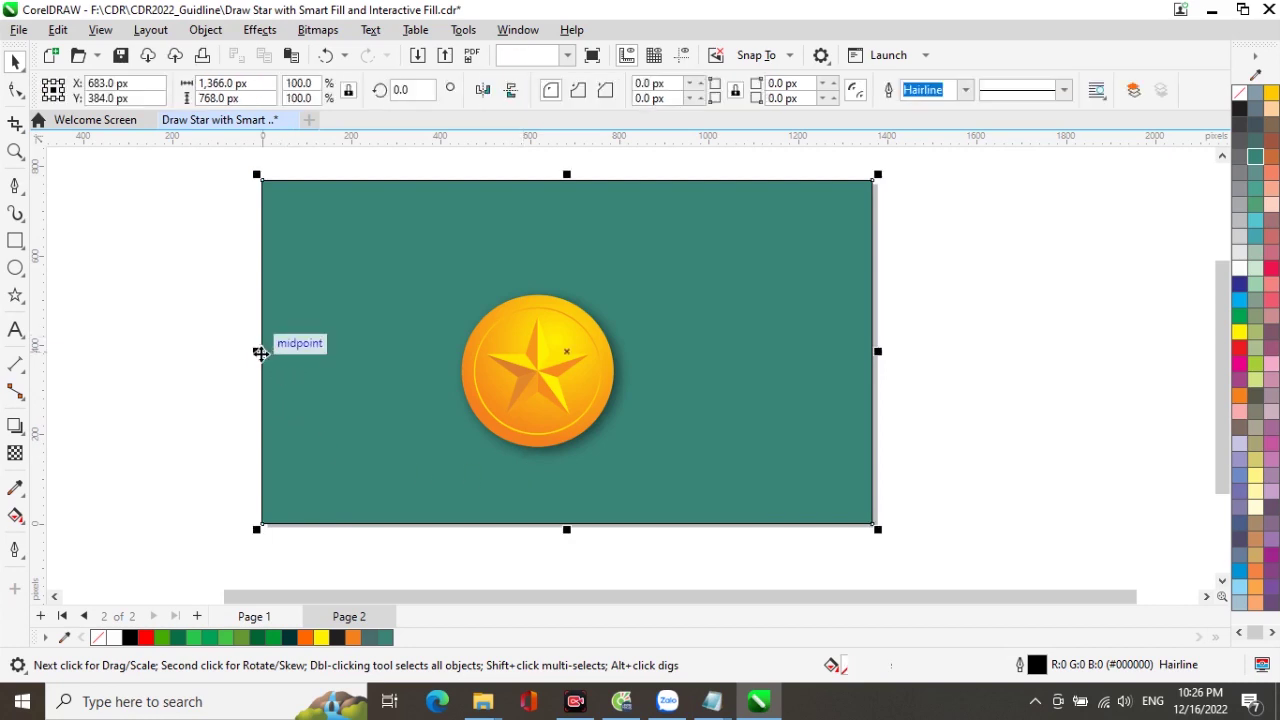
{"action": "left_click_drag", "start_coordinate": [284, 356], "coordinate": [365, 357]}
{"action": "left_click_drag", "start_coordinate": [878, 351], "coordinate": [713, 376]}
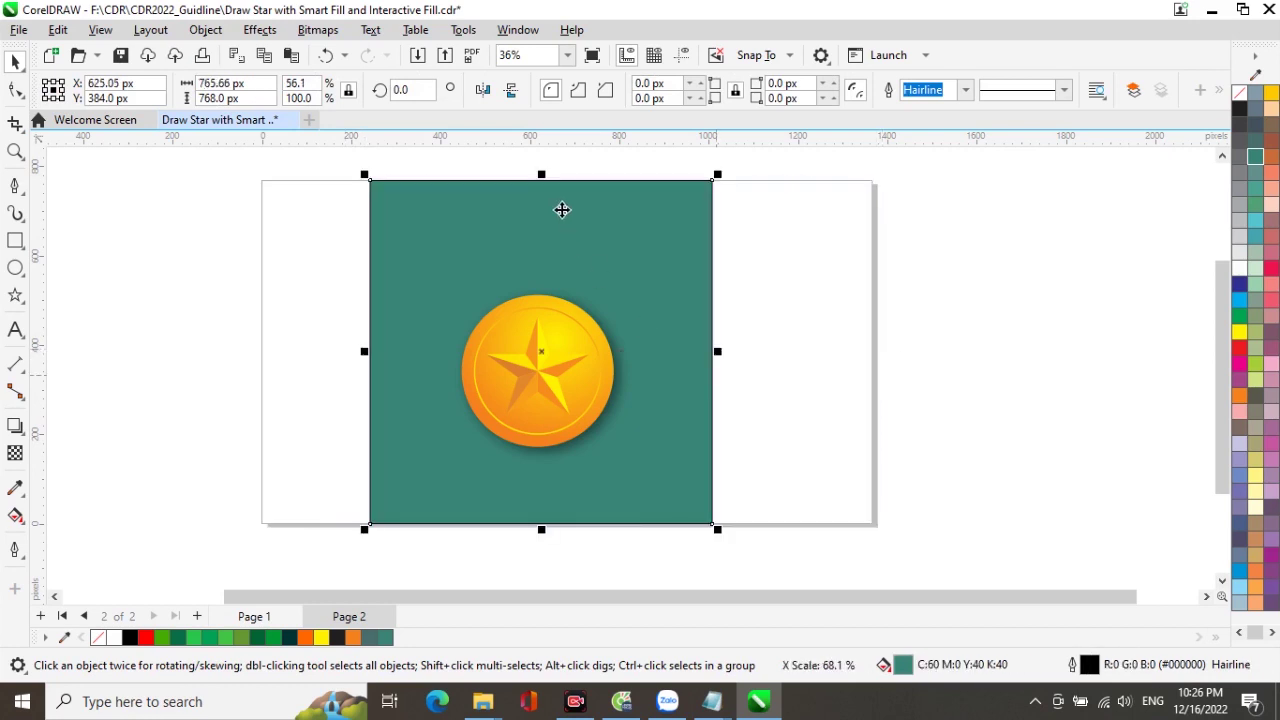
{"action": "left_click_drag", "start_coordinate": [541, 186], "coordinate": [543, 214]}
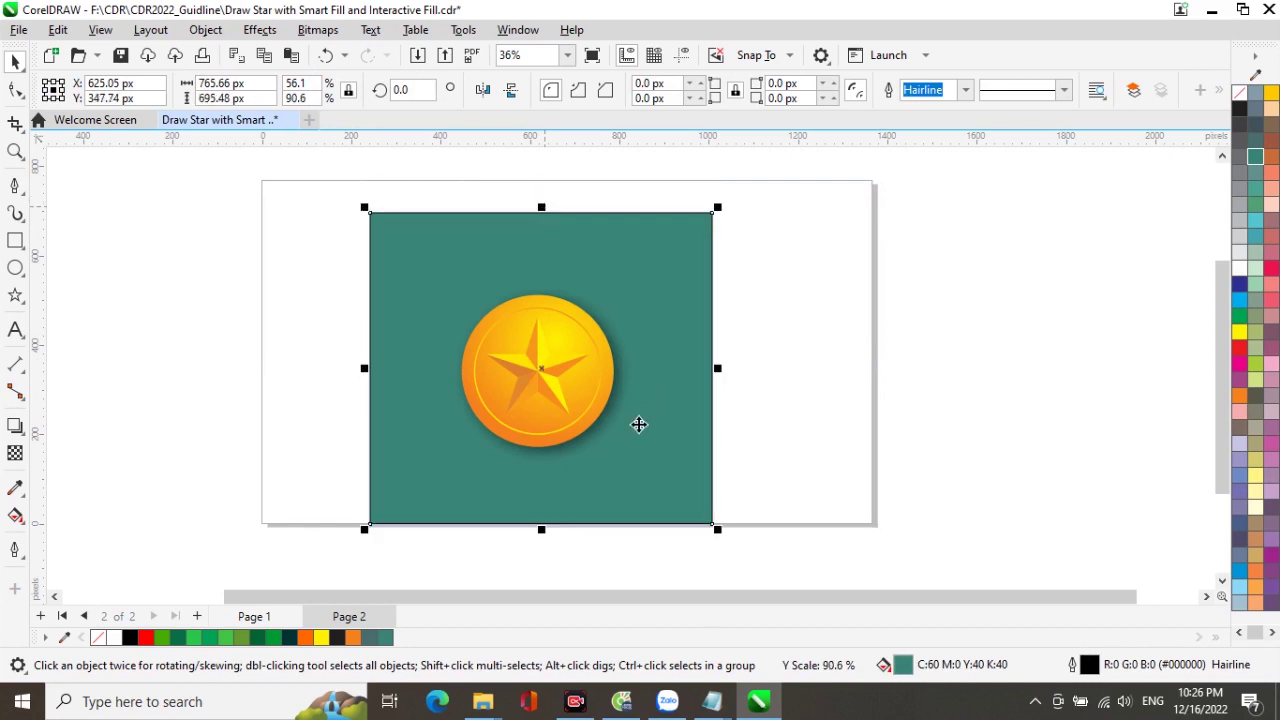
Set the teal rectangle's size to 700 × 700 px with the proportions unlocked and remove its outline
{"action": "left_click", "coordinate": [254, 83]}
{"action": "type", "text": "7"}
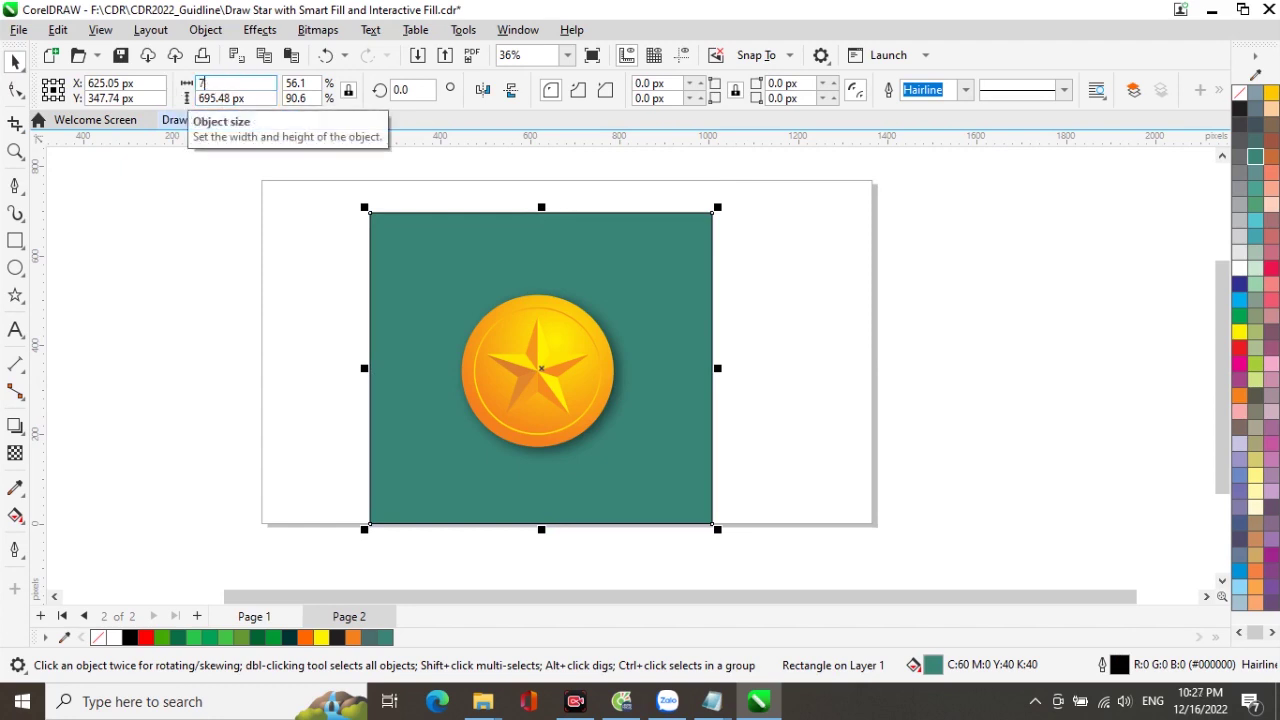
{"action": "type", "text": "00"}
{"action": "key", "text": "Return"}
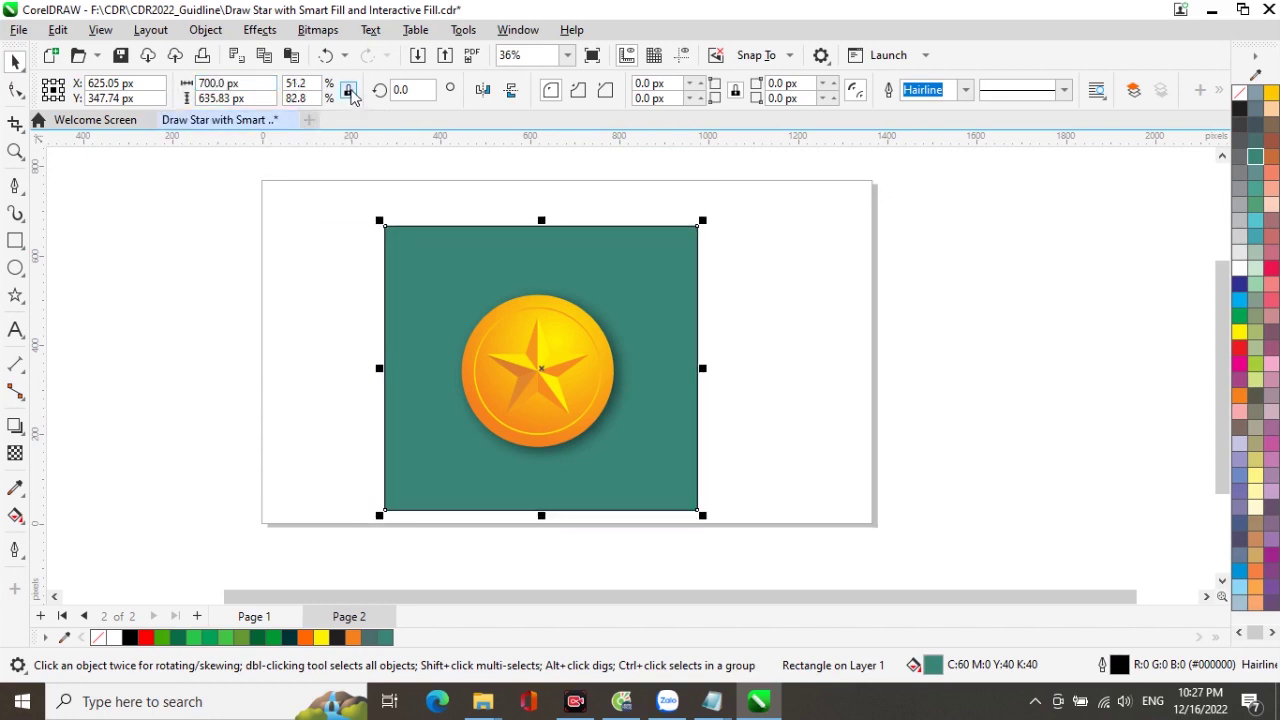
{"action": "left_click", "coordinate": [245, 99]}
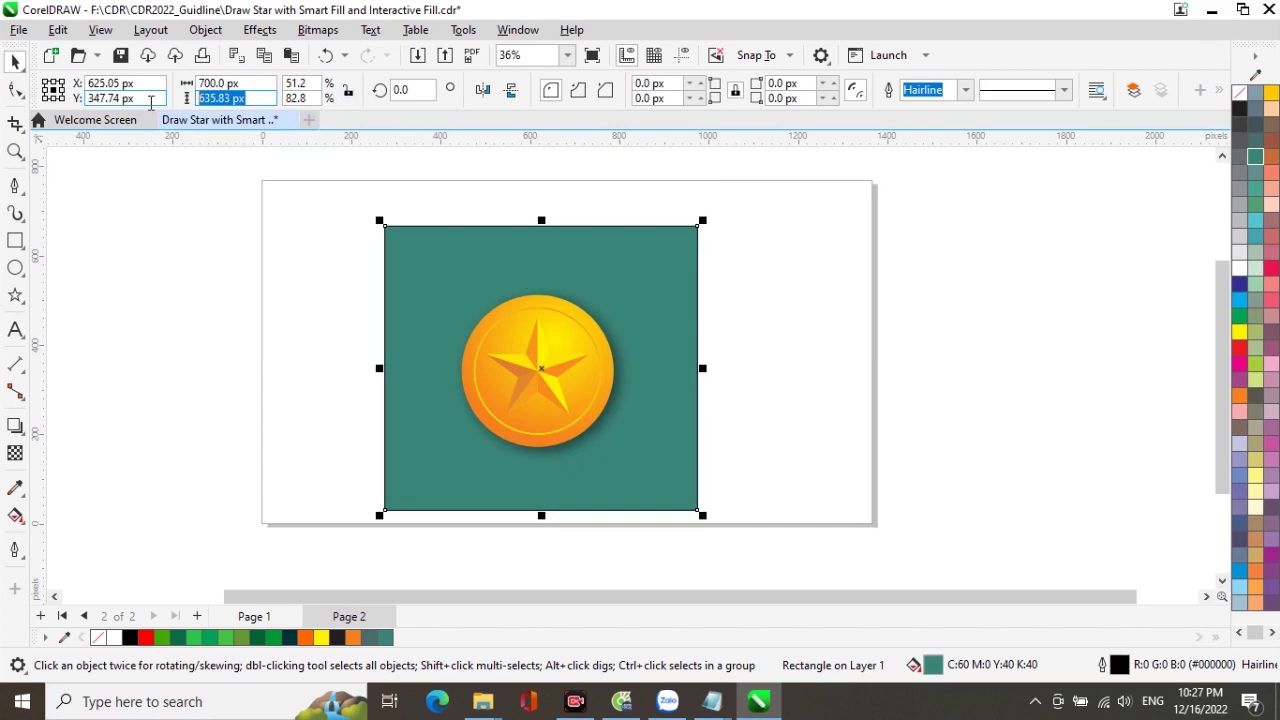
{"action": "type", "text": "700"}
{"action": "key", "text": "Return"}
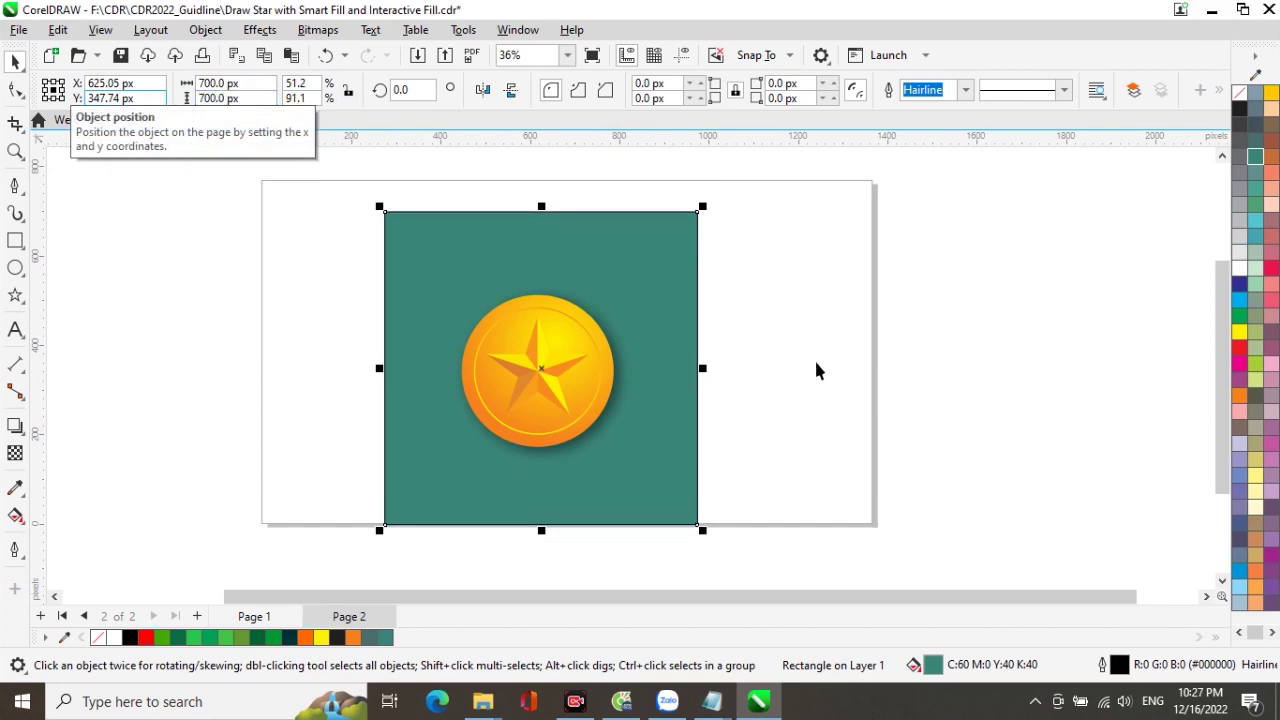
{"action": "left_click", "coordinate": [477, 277]}
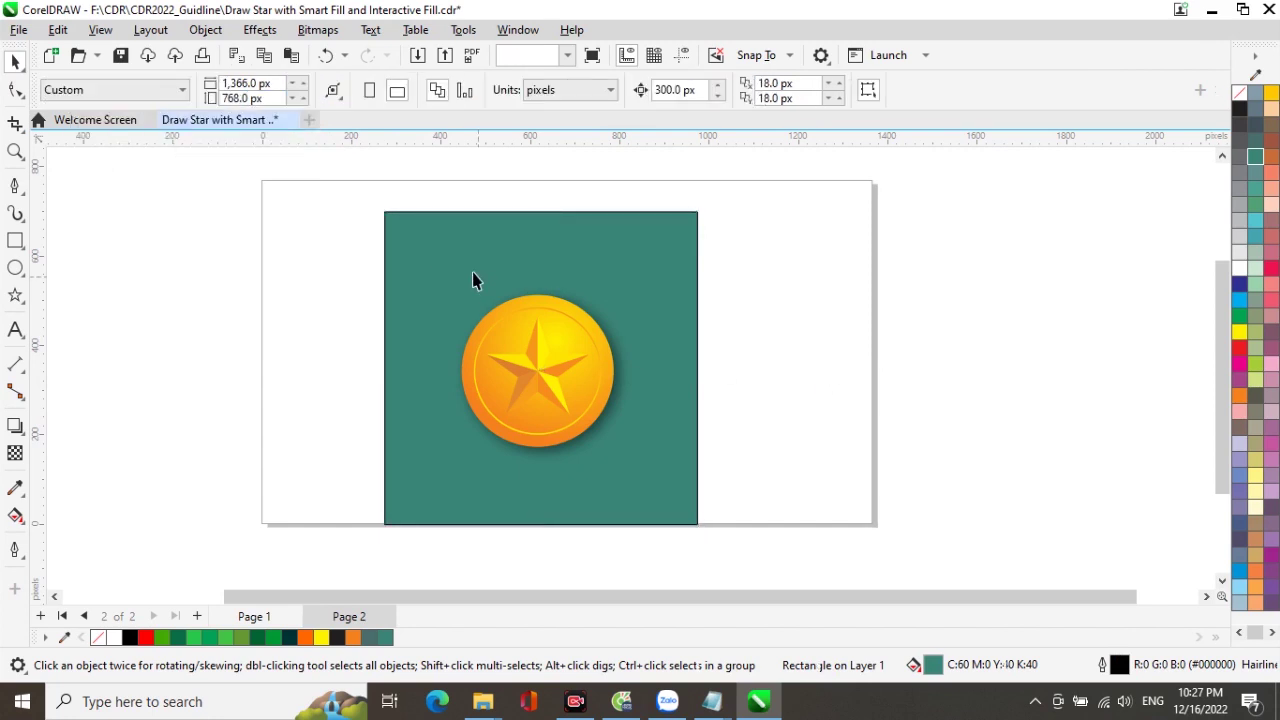
{"action": "right_click", "coordinate": [1240, 92]}
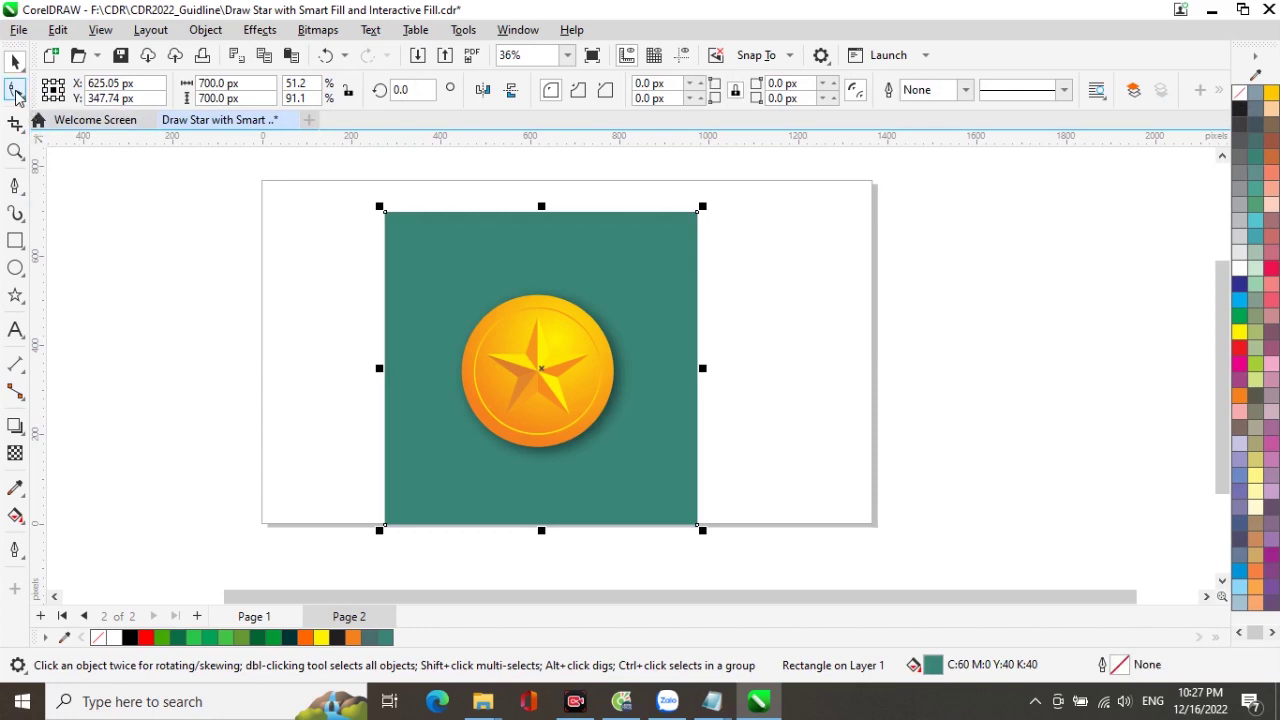
Round the teal square's upper-left and lower-right corners to a 350 px radius, leaving the other two corners sharp
{"action": "left_click", "coordinate": [16, 94]}
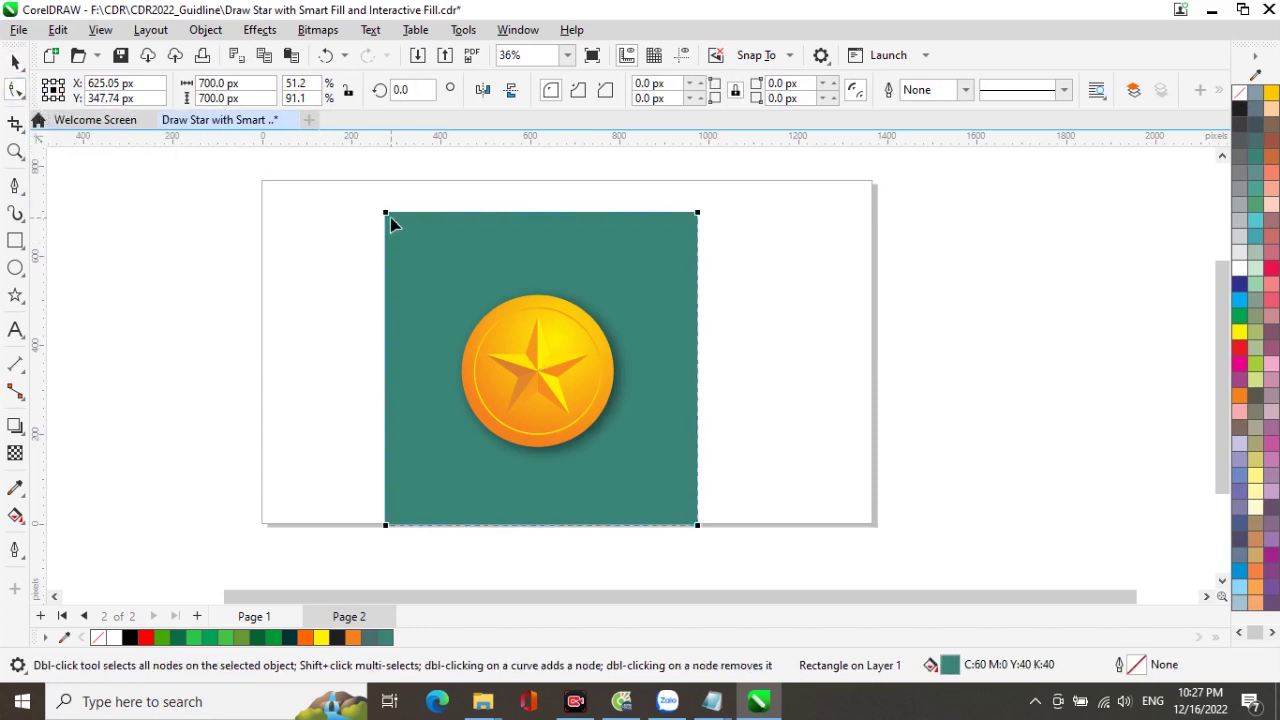
{"action": "left_click_drag", "start_coordinate": [389, 216], "coordinate": [341, 408]}
{"action": "left_click_drag", "start_coordinate": [546, 448], "coordinate": [680, 148]}
{"action": "left_click_drag", "start_coordinate": [803, 445], "coordinate": [716, 467]}
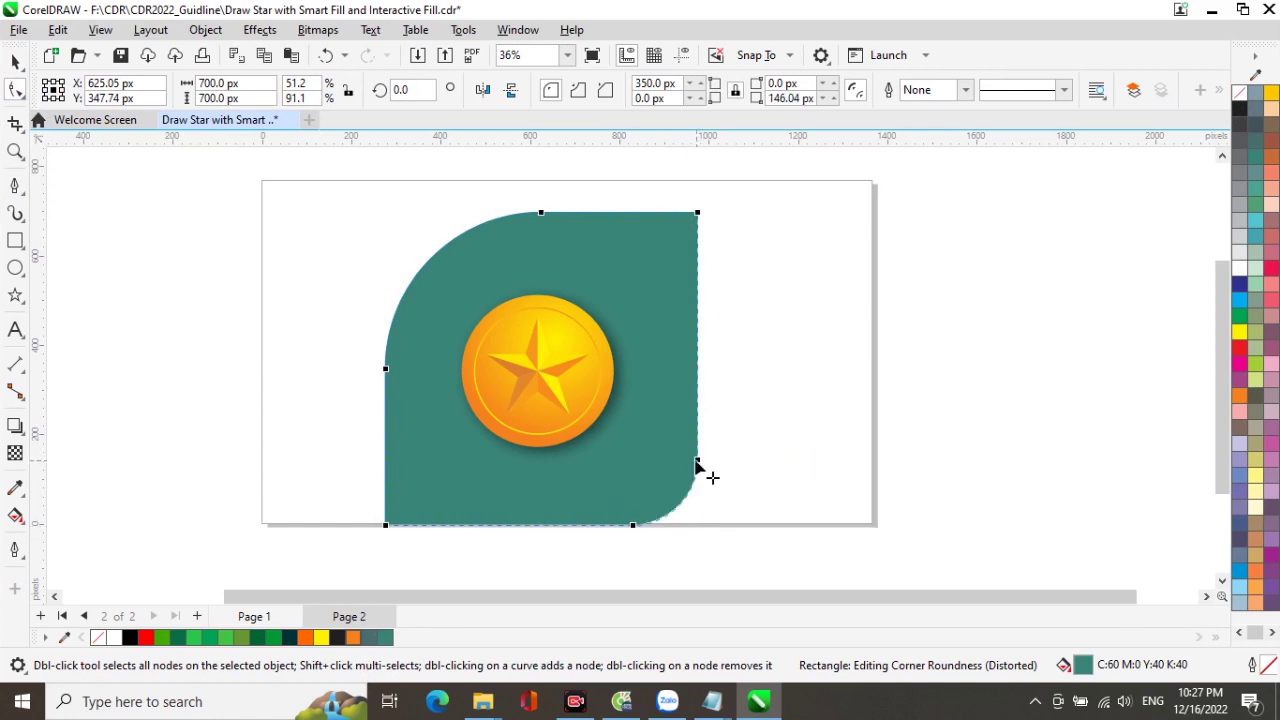
{"action": "left_click", "coordinate": [690, 219]}
{"action": "left_click_drag", "start_coordinate": [823, 281], "coordinate": [826, 281]}
{"action": "left_click", "coordinate": [200, 222]}
{"action": "key", "text": "space"}
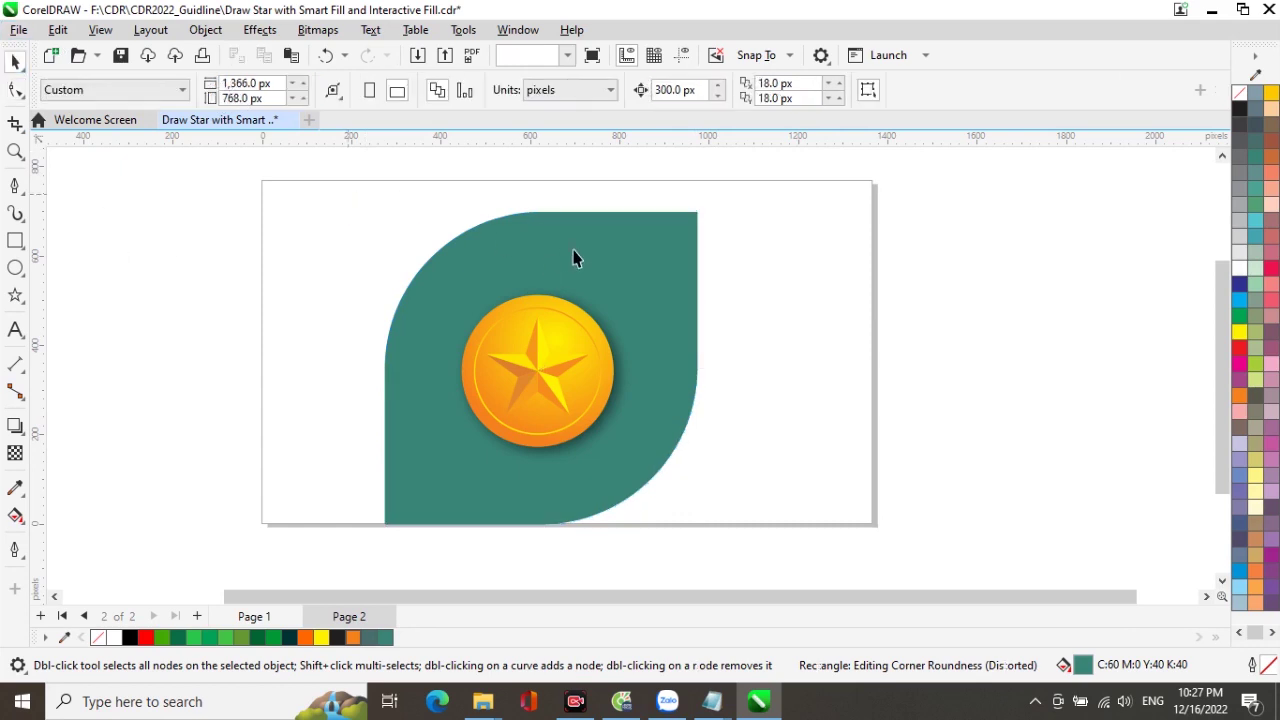
Scale the teal leaf shape down about its center to about 628 × 628 px
{"action": "left_click", "coordinate": [617, 260]}
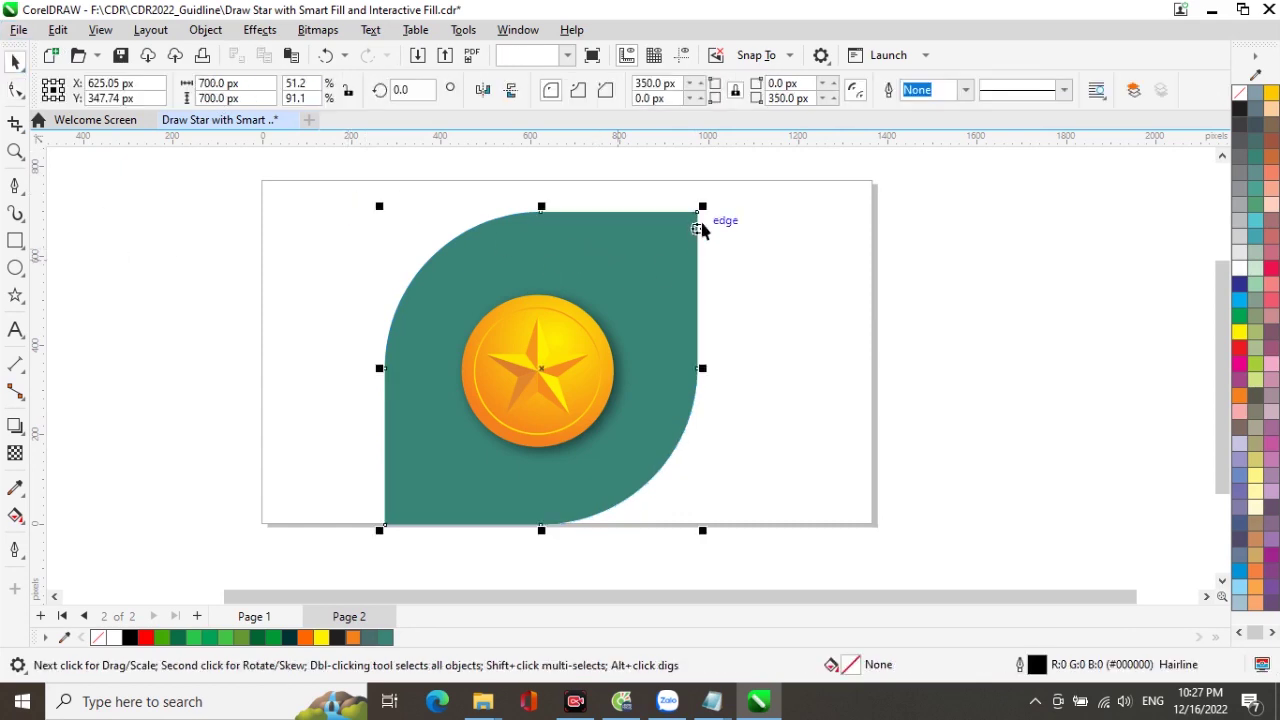
{"action": "left_click_drag", "start_coordinate": [701, 213], "coordinate": [688, 228]}
{"action": "left_click", "coordinate": [748, 345]}
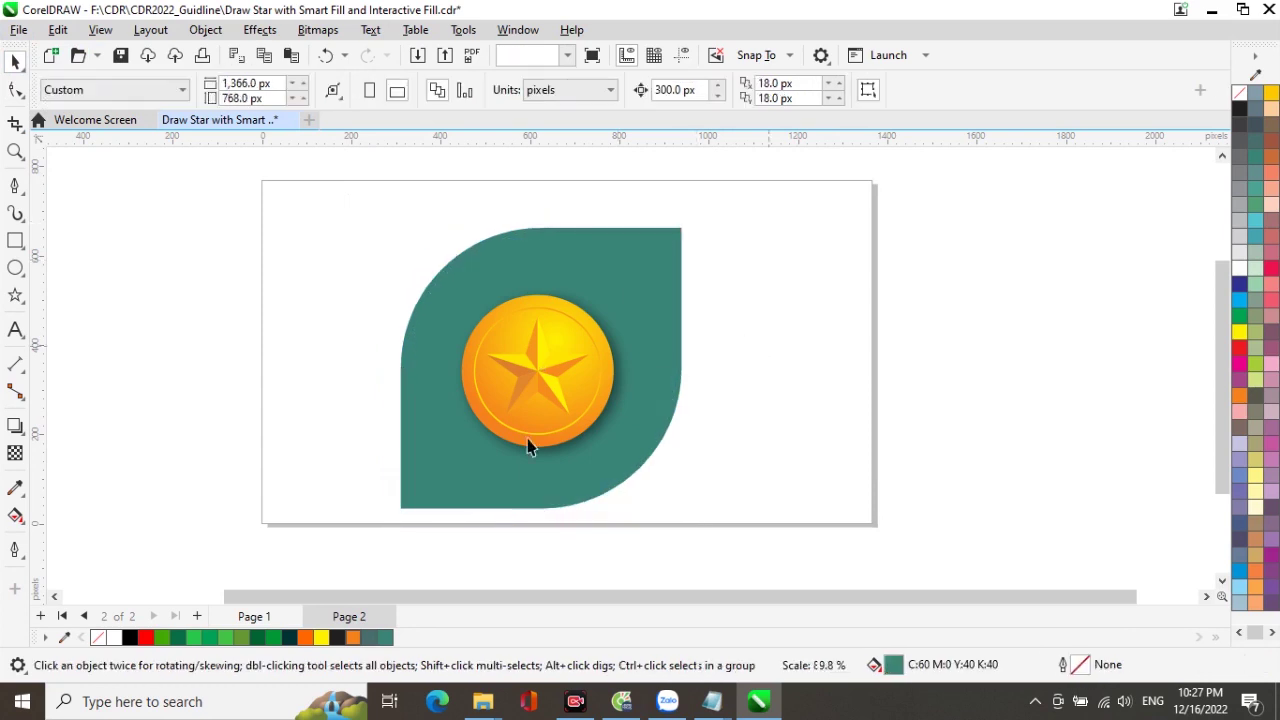
Apply a linear fountain fill to the leaf shape, running diagonally from its lower-left corner to its upper-right corner
{"action": "left_click", "coordinate": [441, 504]}
{"action": "left_click", "coordinate": [20, 520]}
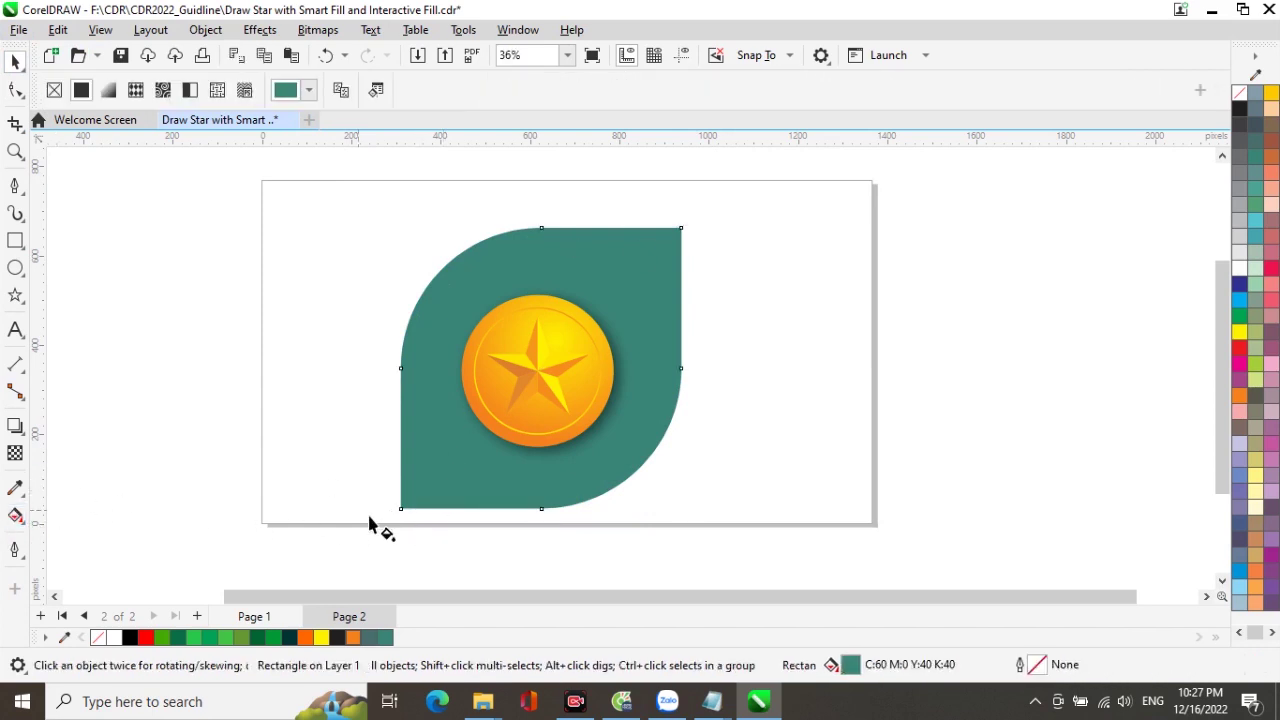
{"action": "left_click", "coordinate": [110, 92]}
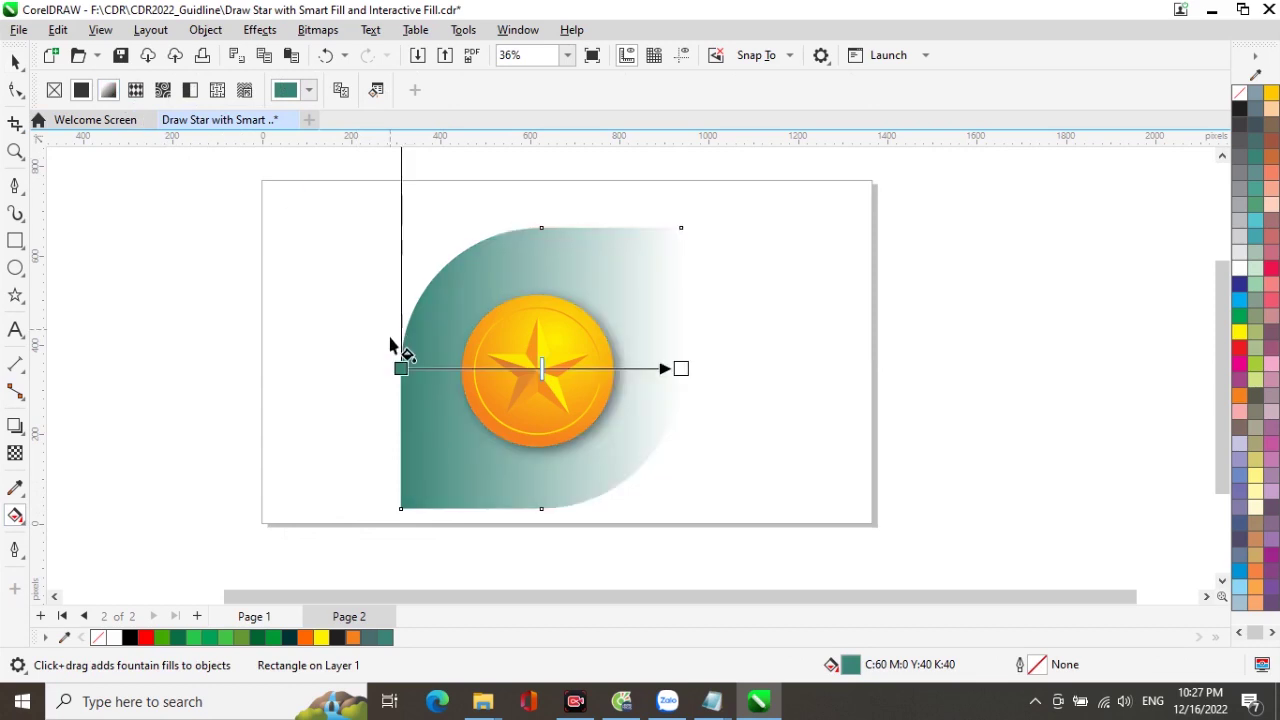
{"action": "left_click_drag", "start_coordinate": [401, 368], "coordinate": [414, 512]}
{"action": "left_click_drag", "start_coordinate": [680, 366], "coordinate": [680, 226]}
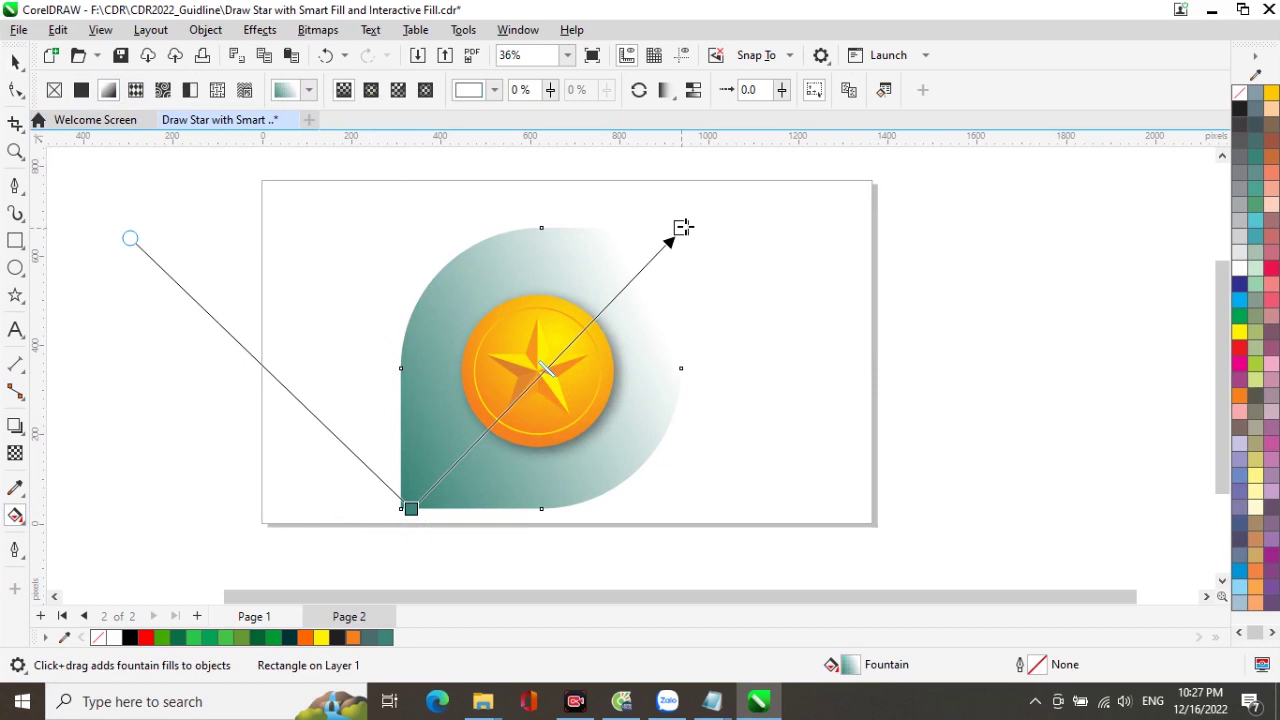
Color the leaf gradient's upper-right end green and its lower-left end dark slate, shifting the lower-left start slightly upward
{"action": "left_click", "coordinate": [1241, 316]}
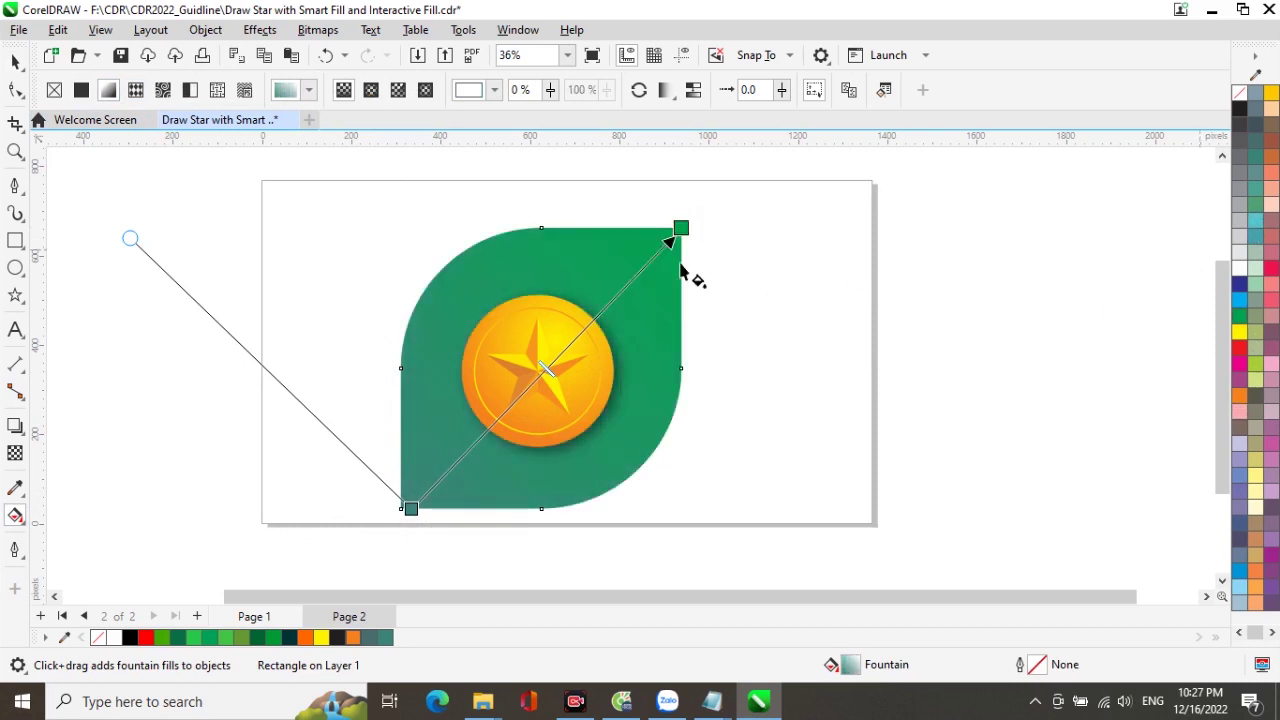
{"action": "left_click_drag", "start_coordinate": [410, 507], "coordinate": [407, 500]}
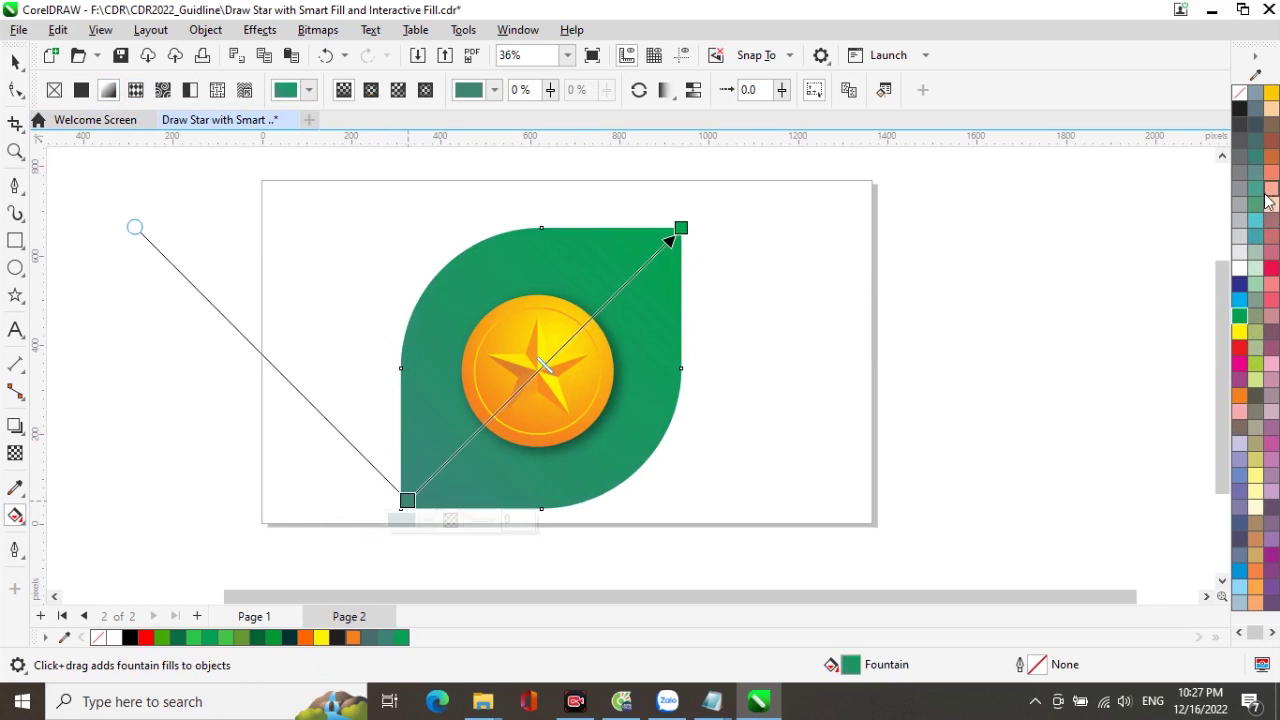
{"action": "left_click", "coordinate": [1254, 122]}
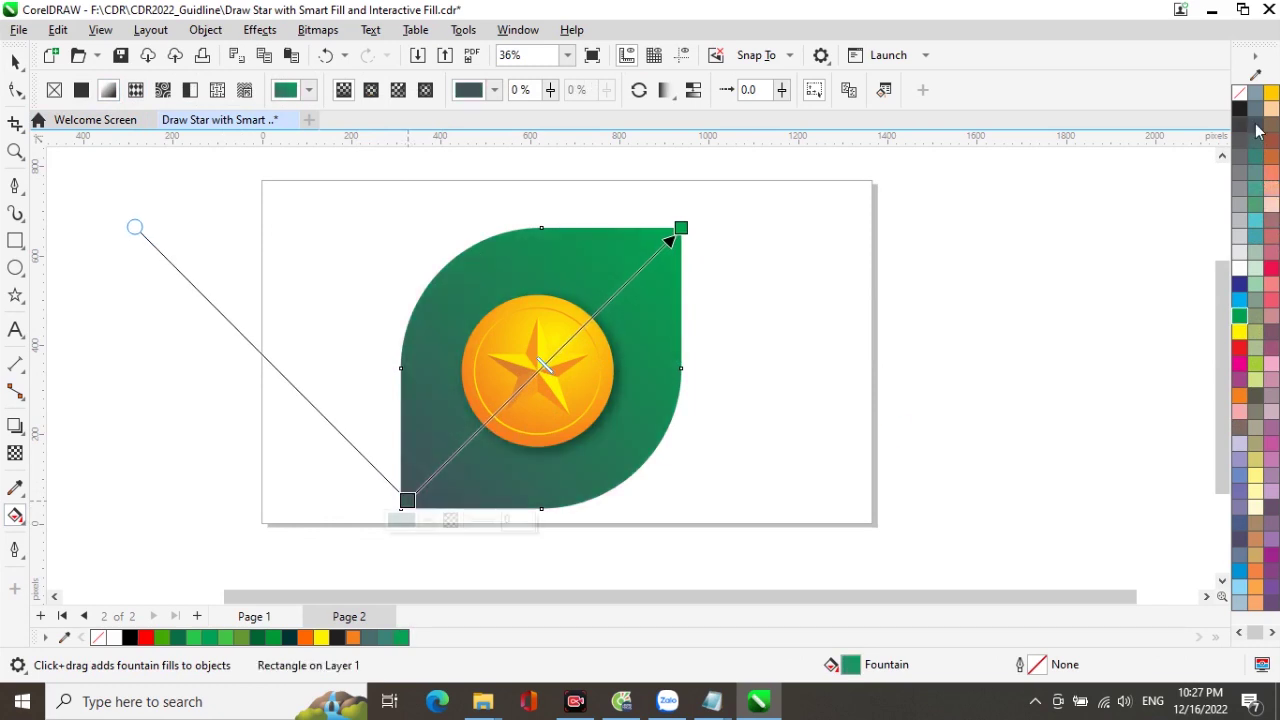
{"action": "left_click", "coordinate": [15, 62]}
{"action": "left_click", "coordinate": [784, 314]}
{"action": "key", "text": "space"}
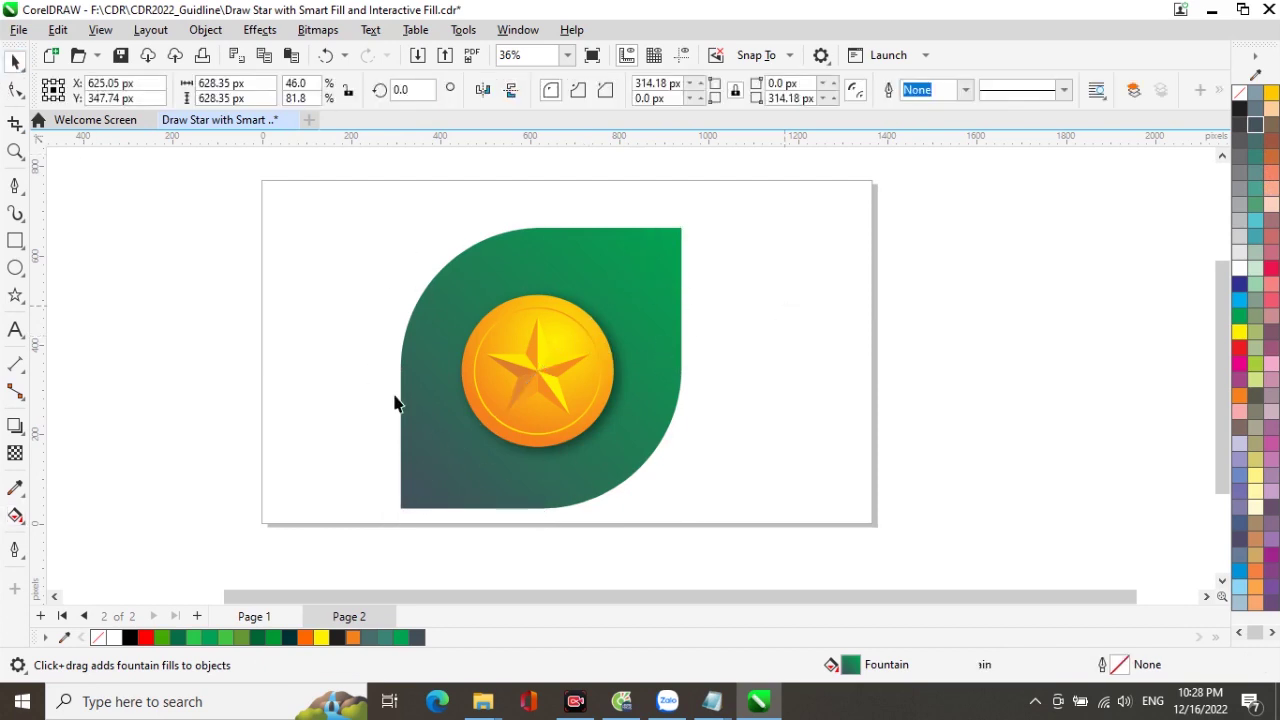
{"action": "left_click", "coordinate": [675, 455]}
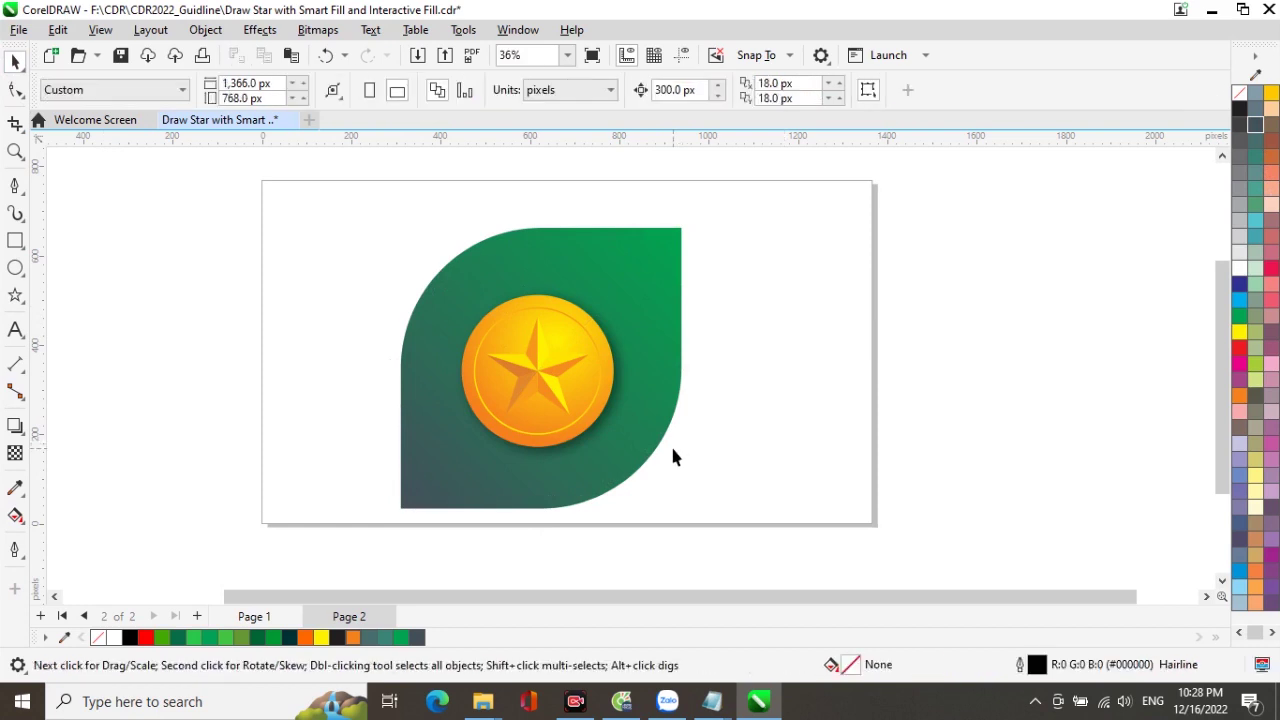